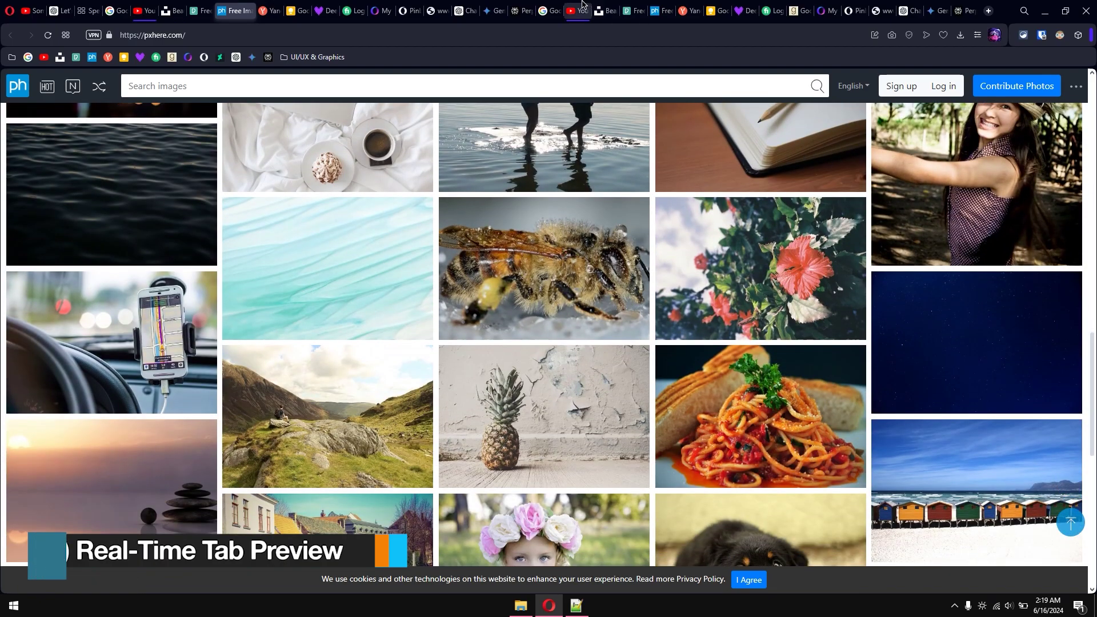
- Preview the YouTube and Unsplash tabs, then switch to the My Flow tab
left_click(576, 10)
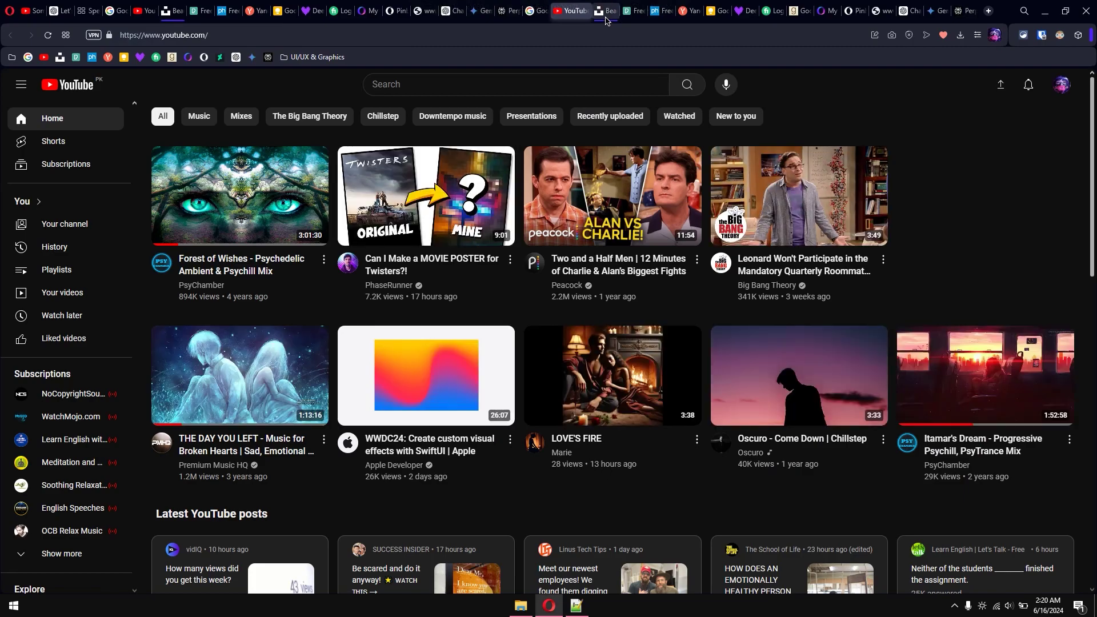
left_click(606, 11)
left_click(817, 6)
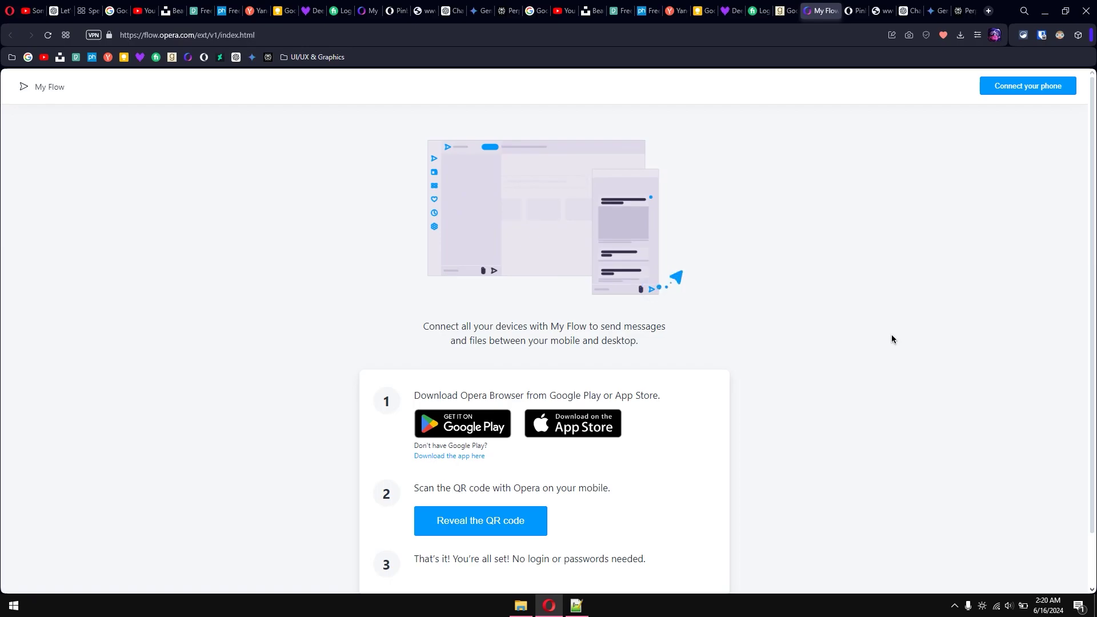
- Cycle through the visual tab previews with Ctrl+Tab until the Goodreads tab is active
key("ctrl+Tab")
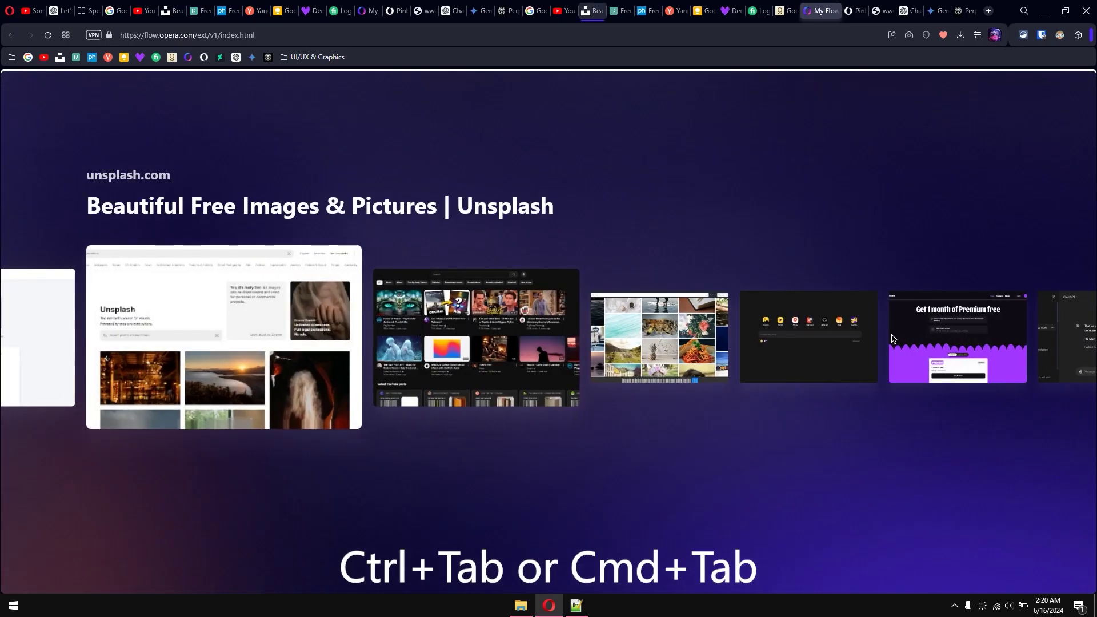
key("ctrl+Tab")
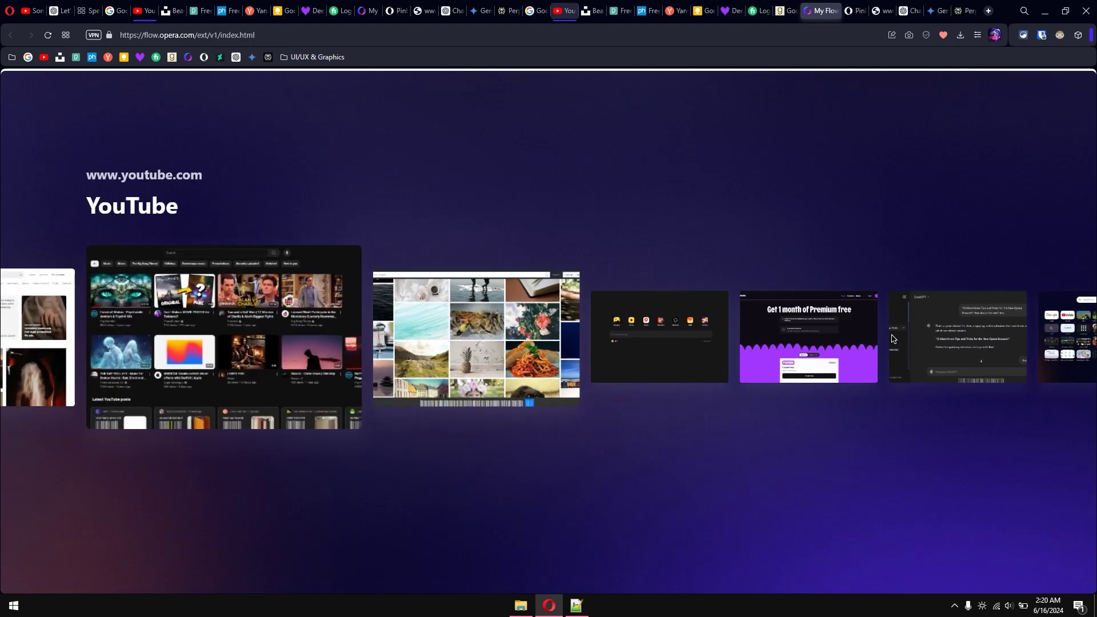
key("ctrl+Tab")
key("ctrl+Tab")
key("ctrl+Tab")
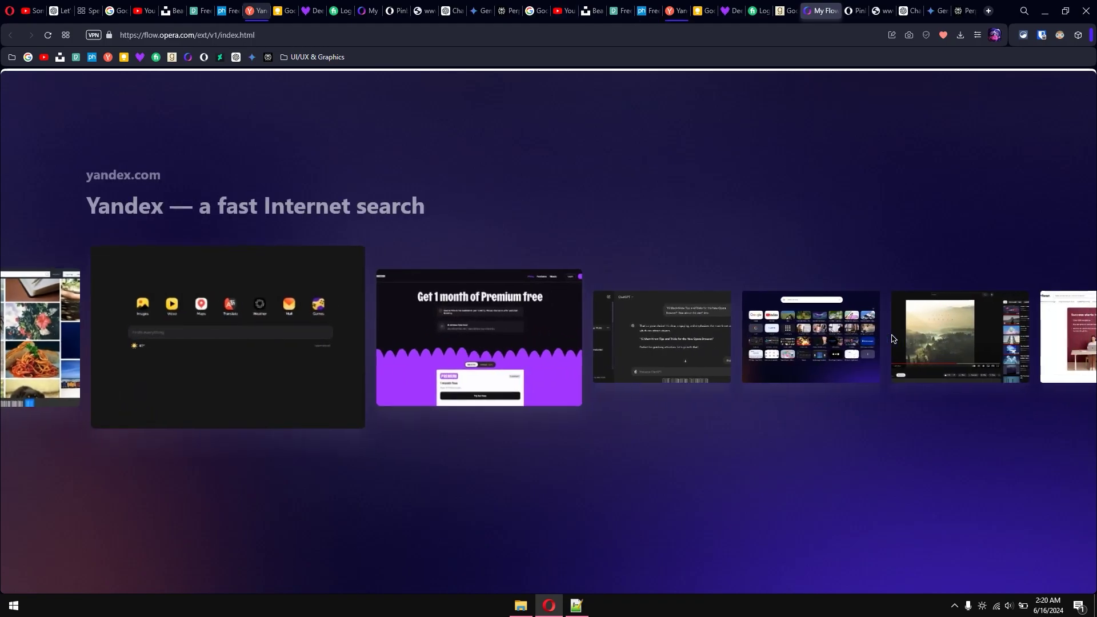
key("ctrl+Tab")
key("ctrl+Tab")
key("ctrl+Tab")
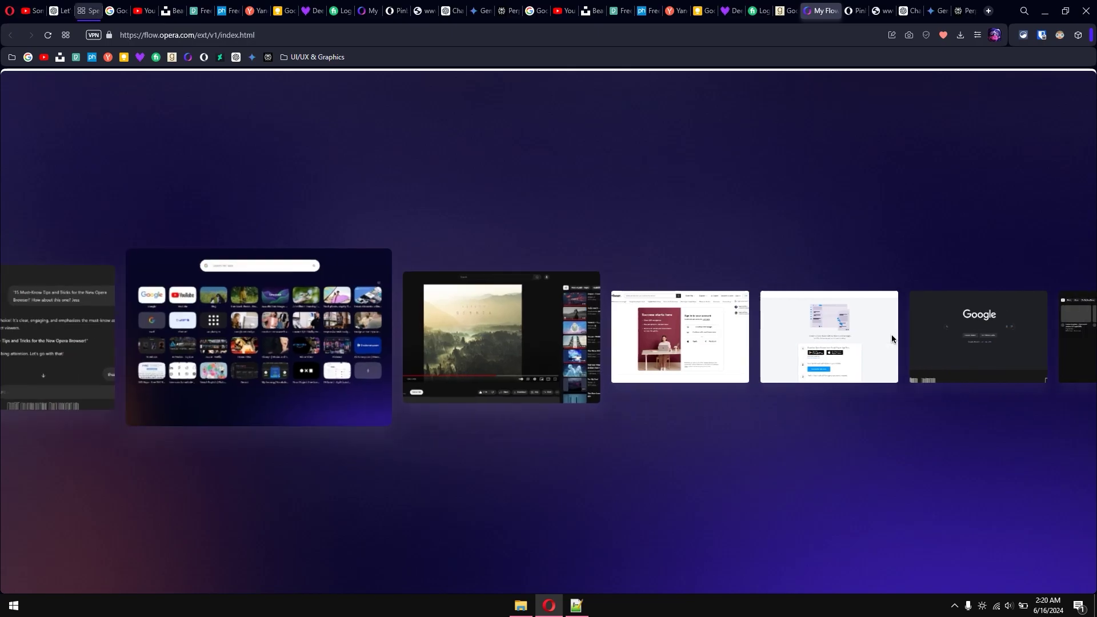
key("ctrl+Tab")
key("ctrl+Tab")
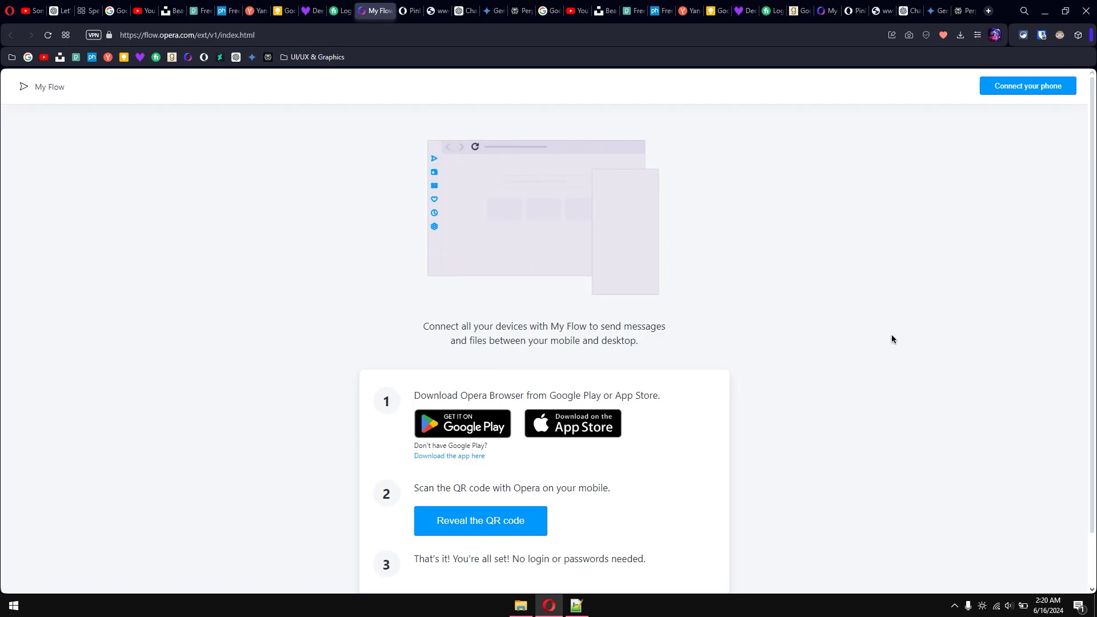
key("ctrl+Tab")
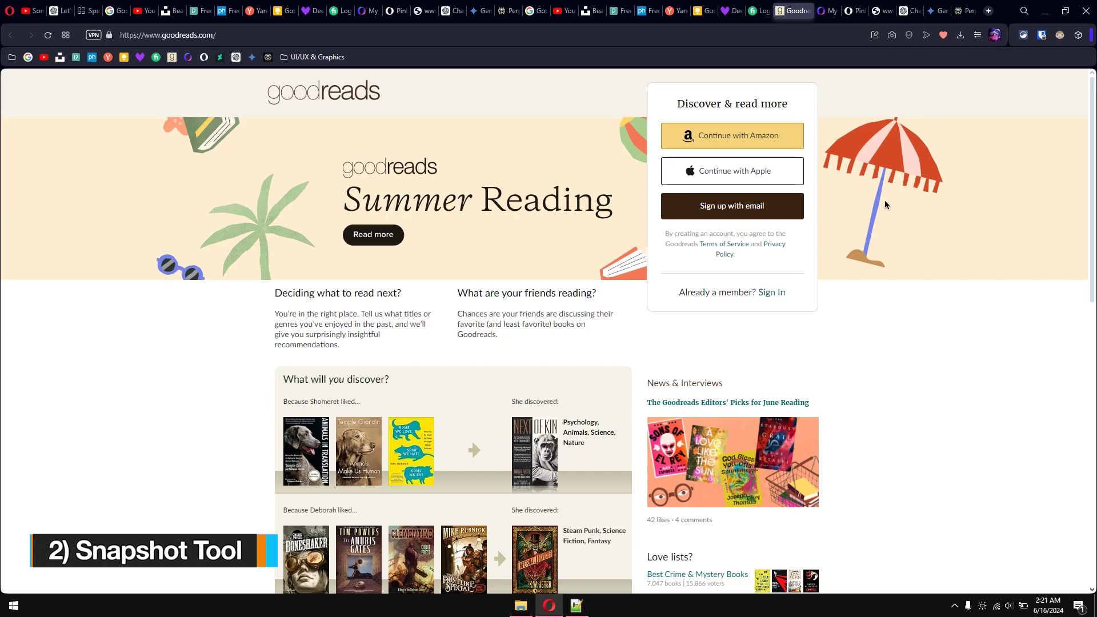
- Start a snapshot of the Goodreads page and mark a crop over 'What are your friends reading?'
scroll(884, 204, "down", 5)
scroll(884, 205, "up", 5)
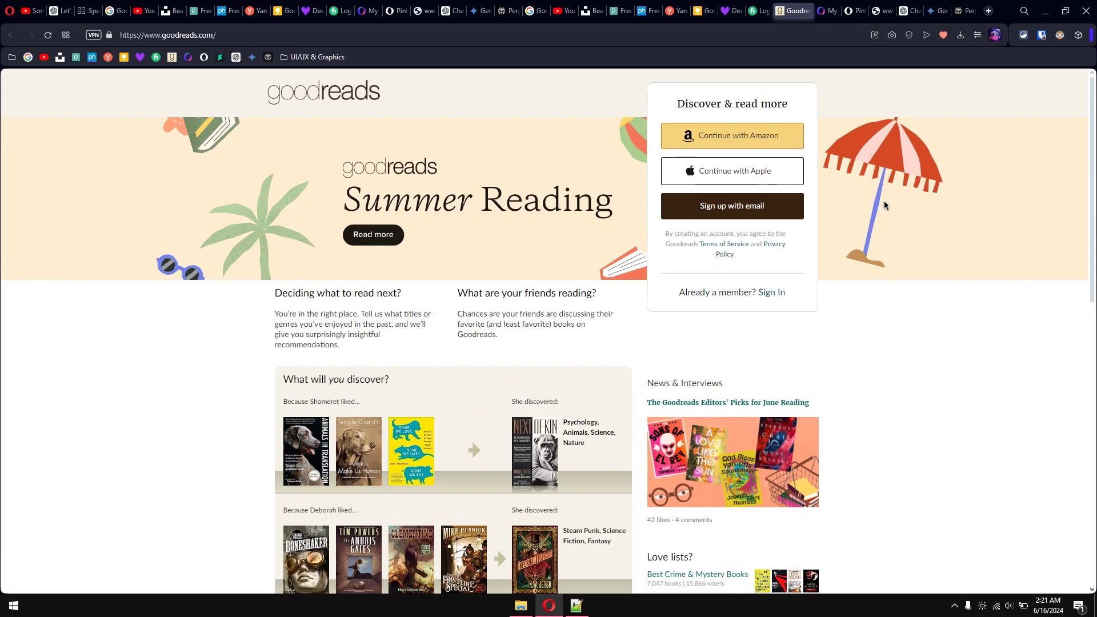
left_click(892, 35)
left_click_drag(449, 288, 648, 373)
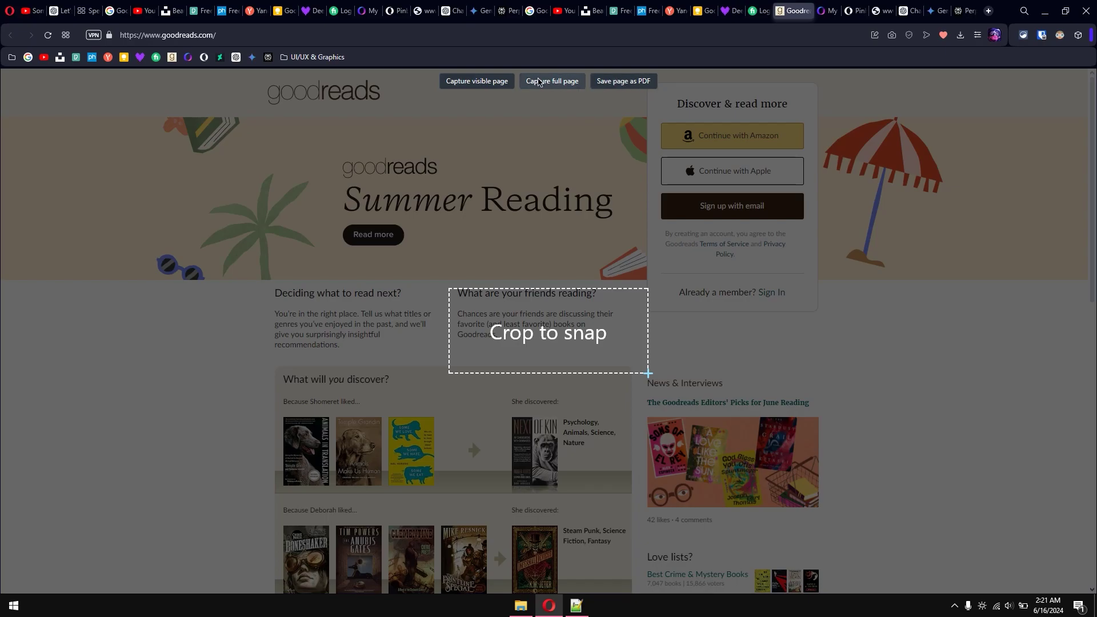
- Capture the whole visible page and blur the Summer Reading title
left_click(470, 82)
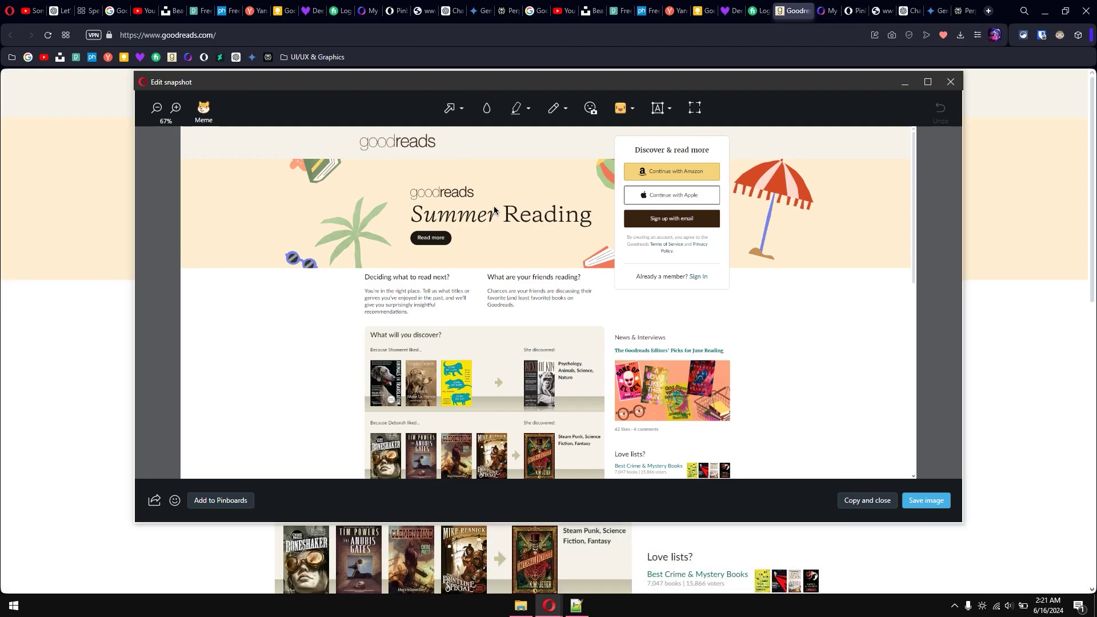
left_click(486, 110)
left_click_drag(417, 212, 601, 229)
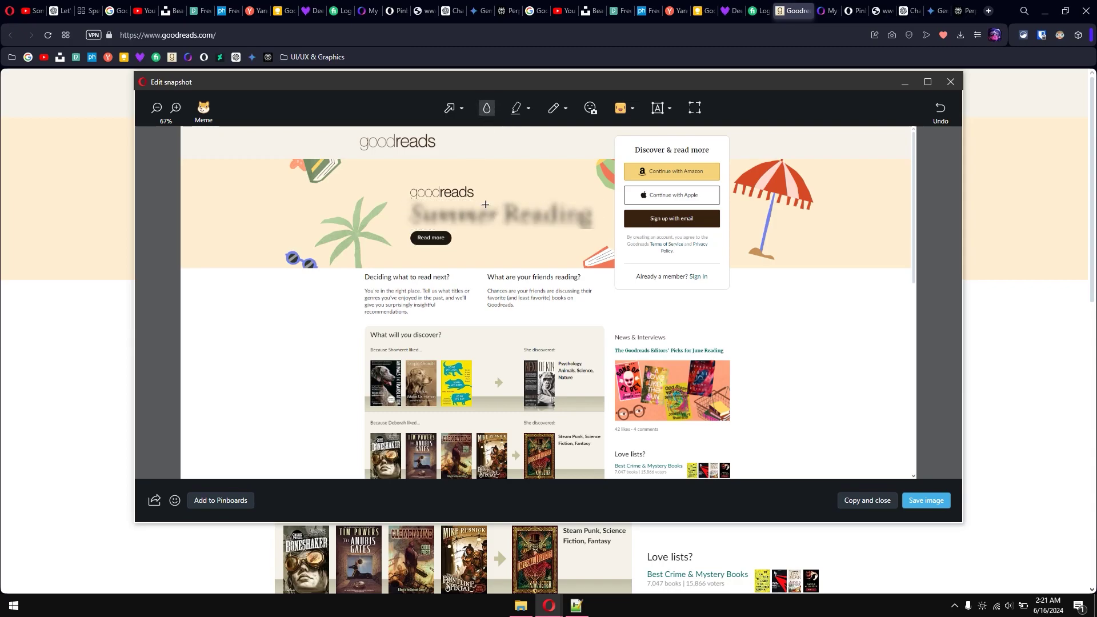
- Add a halo face sticker beside the 'Deciding what to read next' heading and pick the red pen
left_click(670, 113)
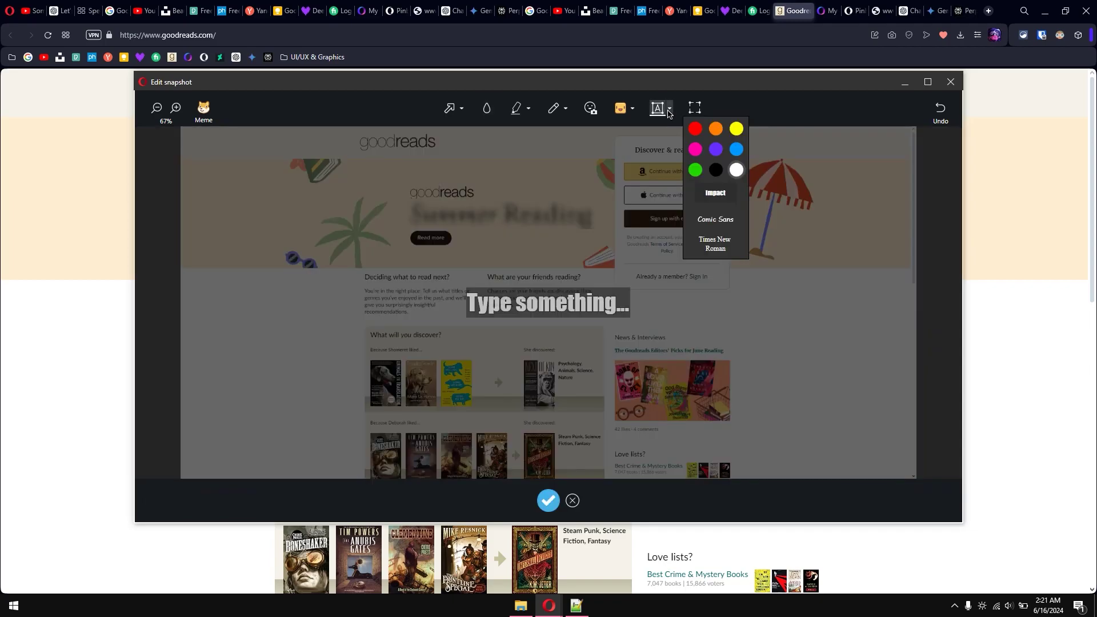
left_click(632, 112)
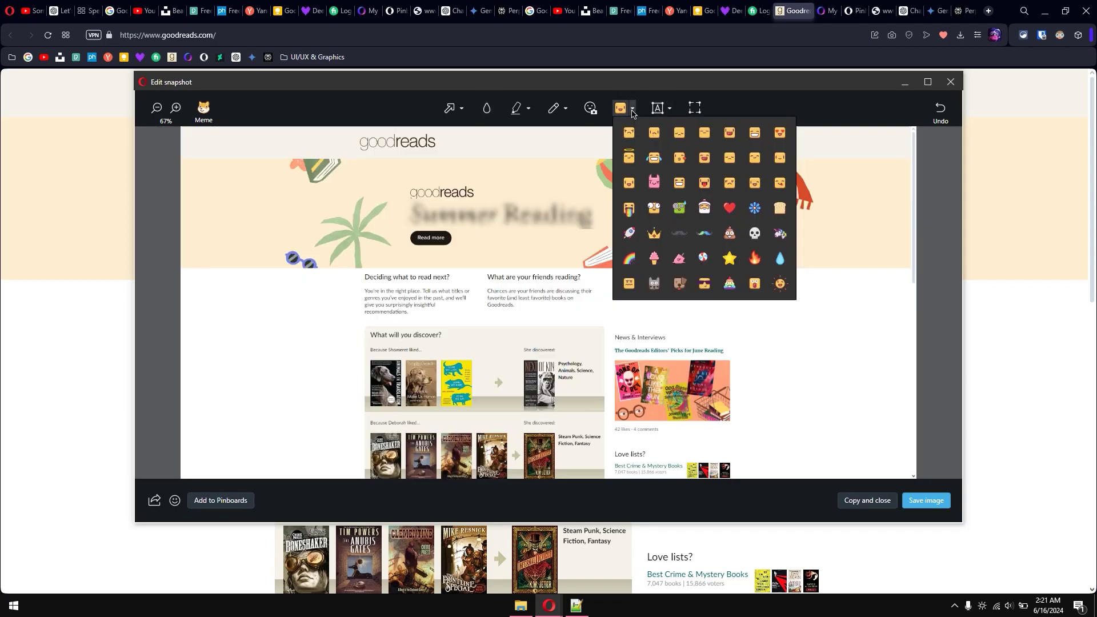
left_click(624, 165)
left_click_drag(562, 288, 384, 282)
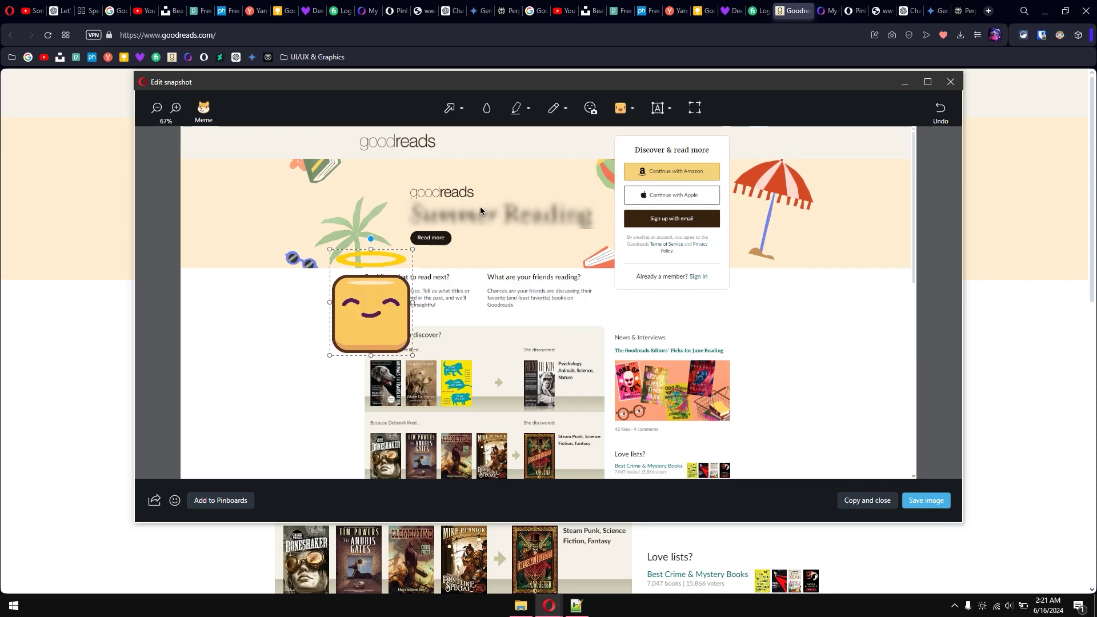
left_click(566, 110)
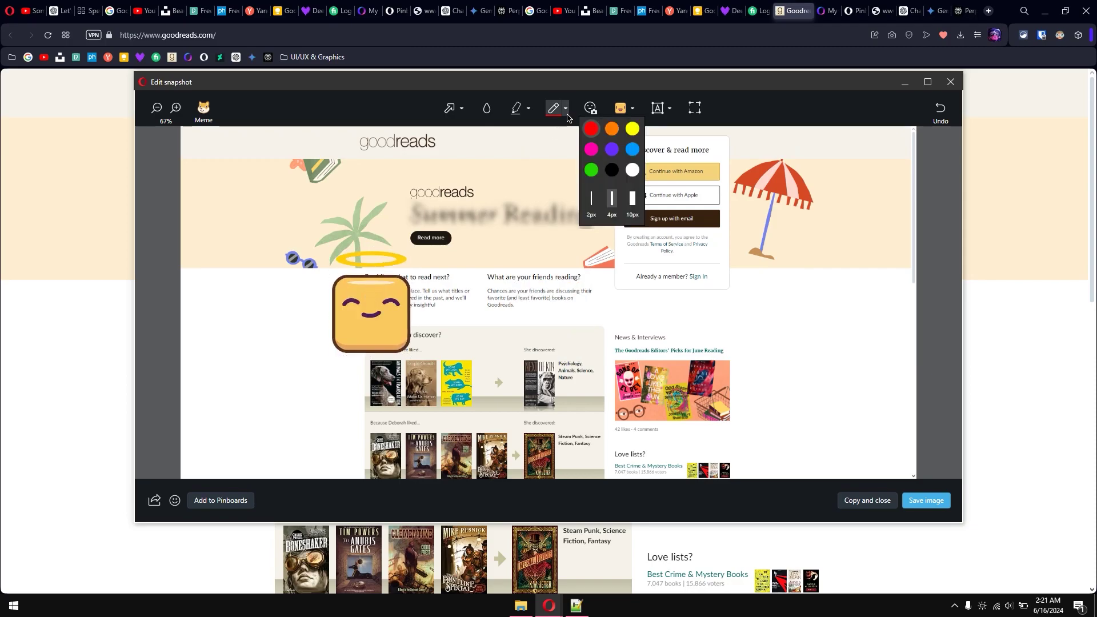
left_click(833, 365)
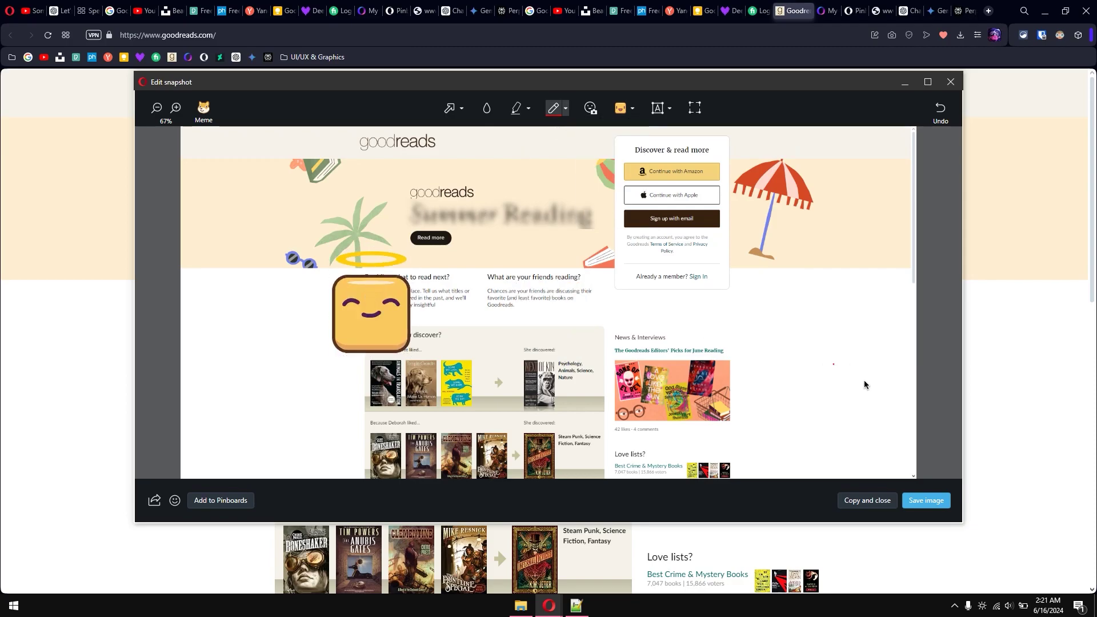
- Save the snapshot as a PNG to the Desktop, then copy it and close the editor
left_click(926, 500)
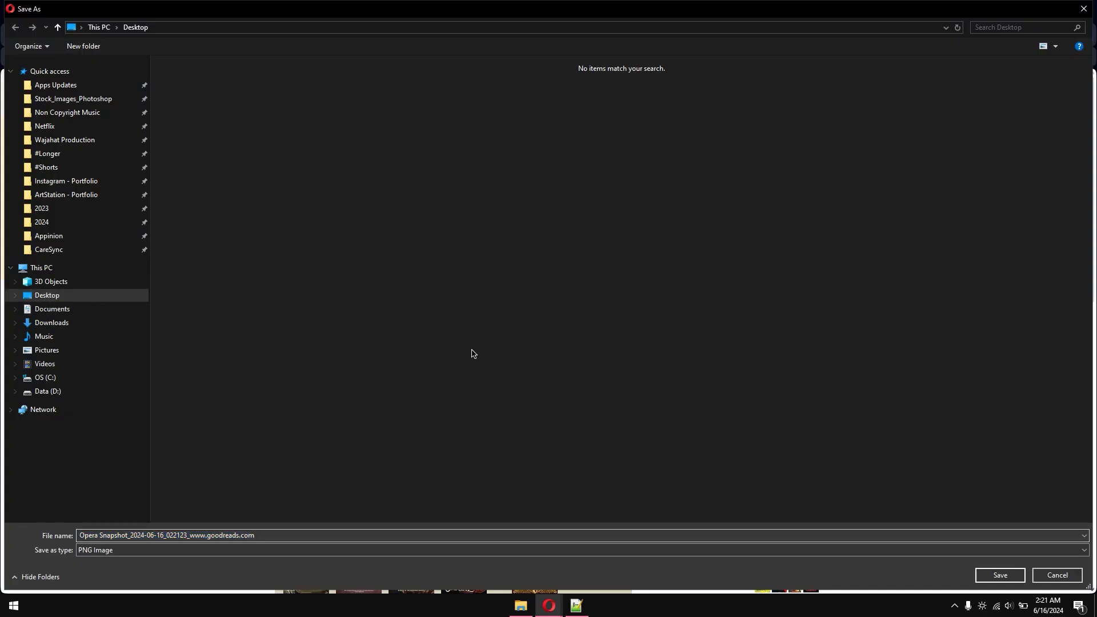
left_click(999, 574)
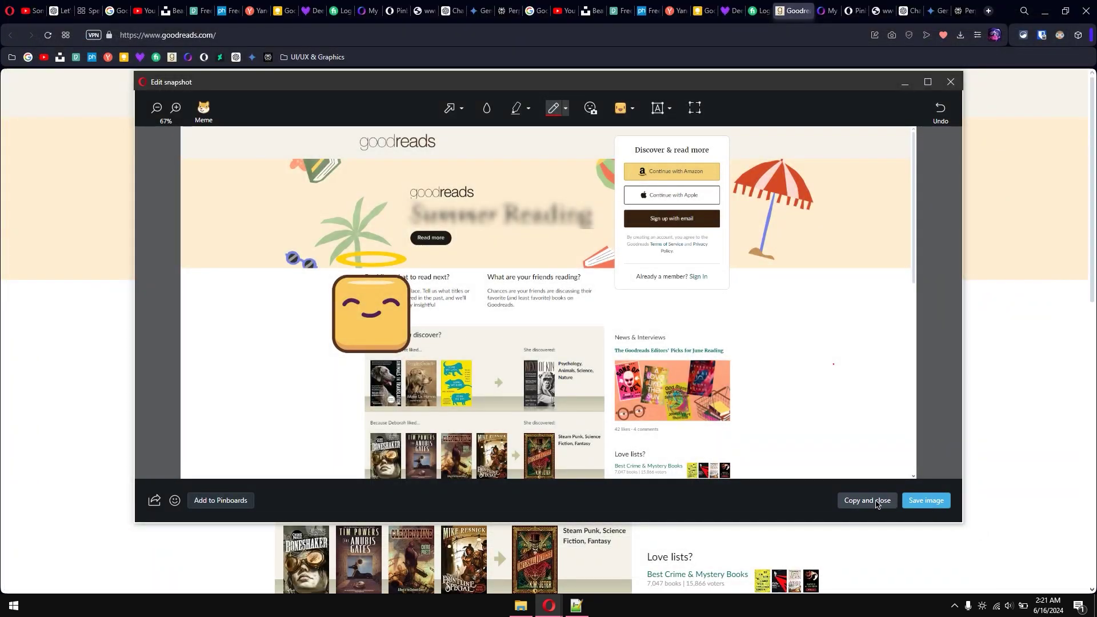
left_click(877, 502)
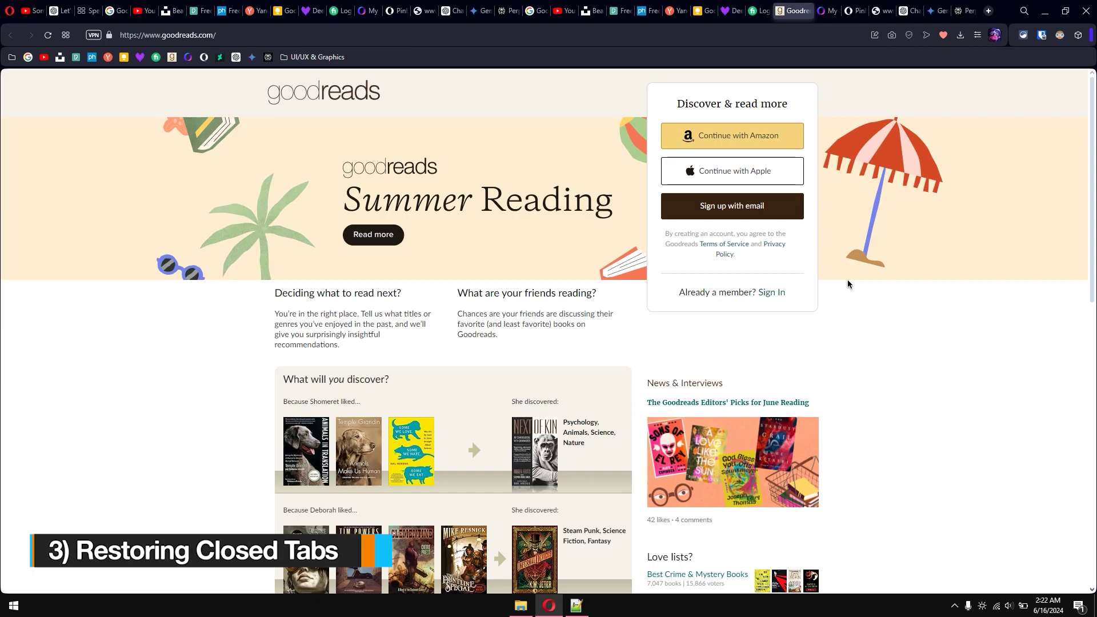
- Reopen the two most recently closed tabs with Shift+Ctrl+T
scroll(848, 293, "down", 4)
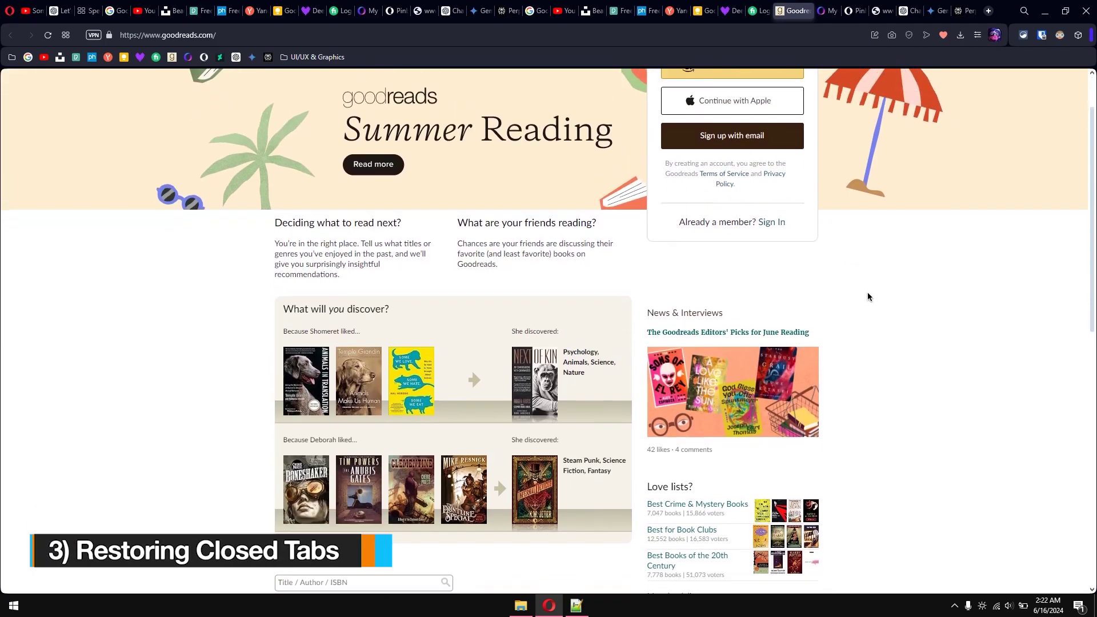
scroll(896, 291, "up", 4)
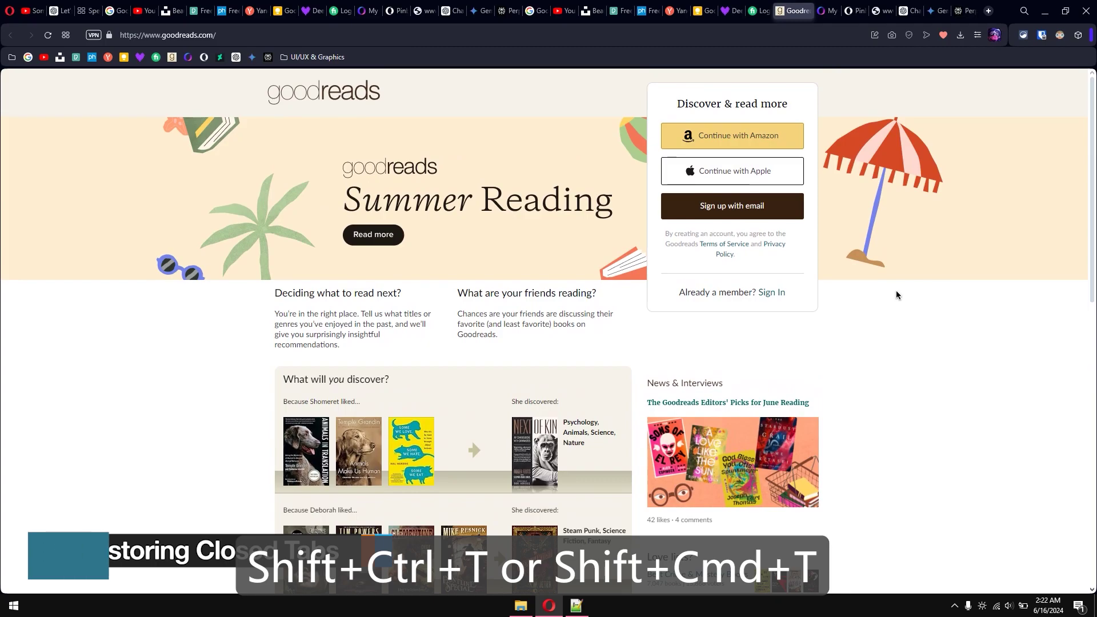
key("ctrl+shift+t")
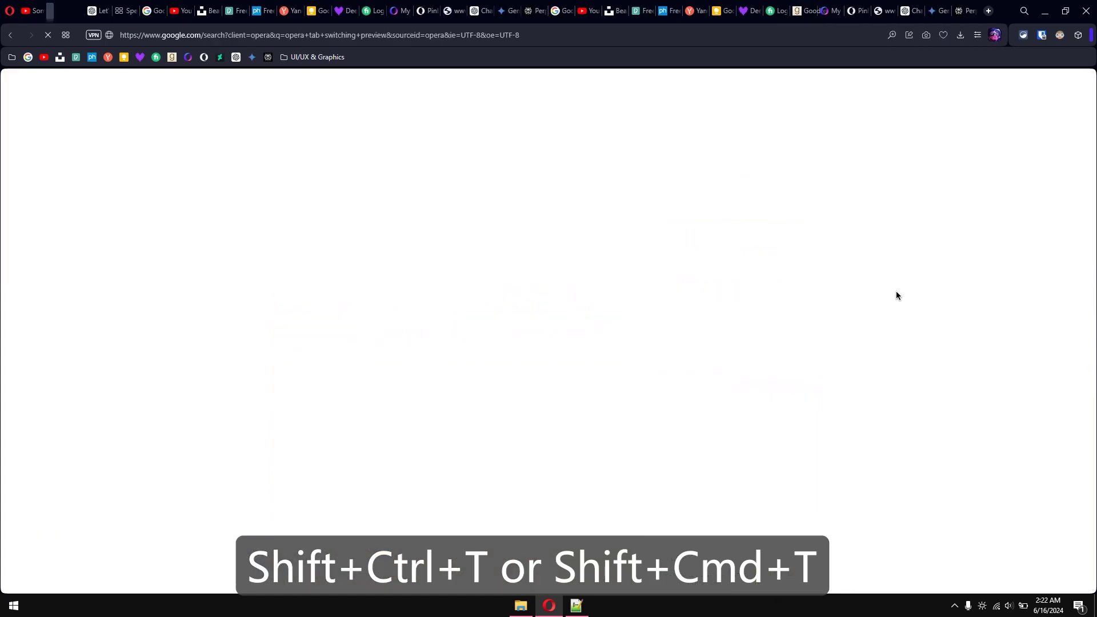
key("ctrl+shift+t")
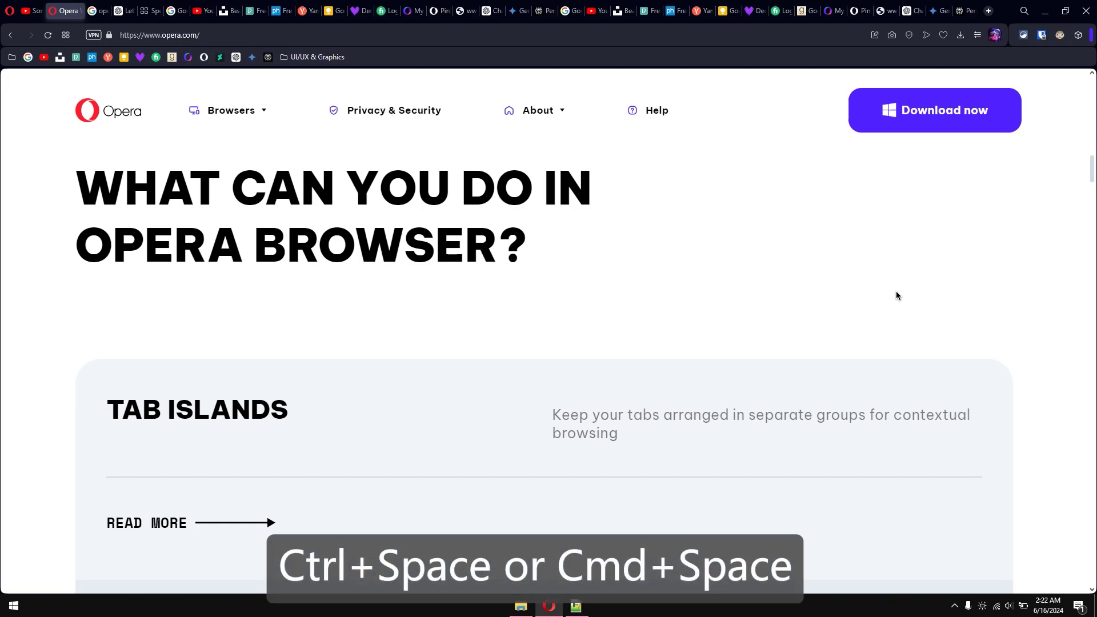
- Reopen the closed Instagram profile tab from tab search's Recently closed list
key("ctrl+space")
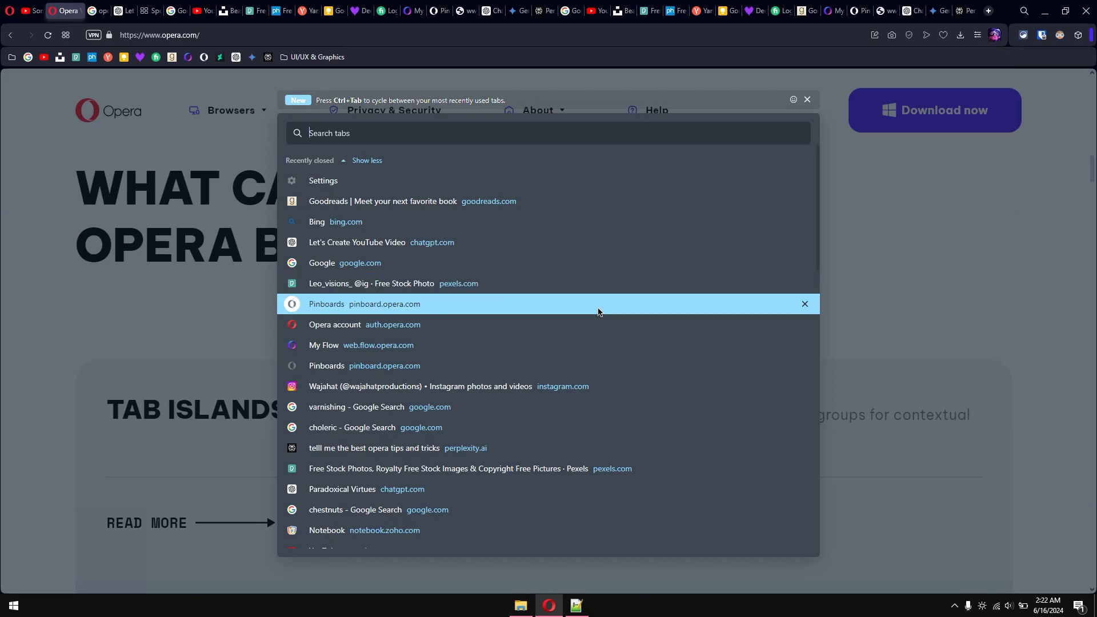
scroll(545, 262, "down", 3)
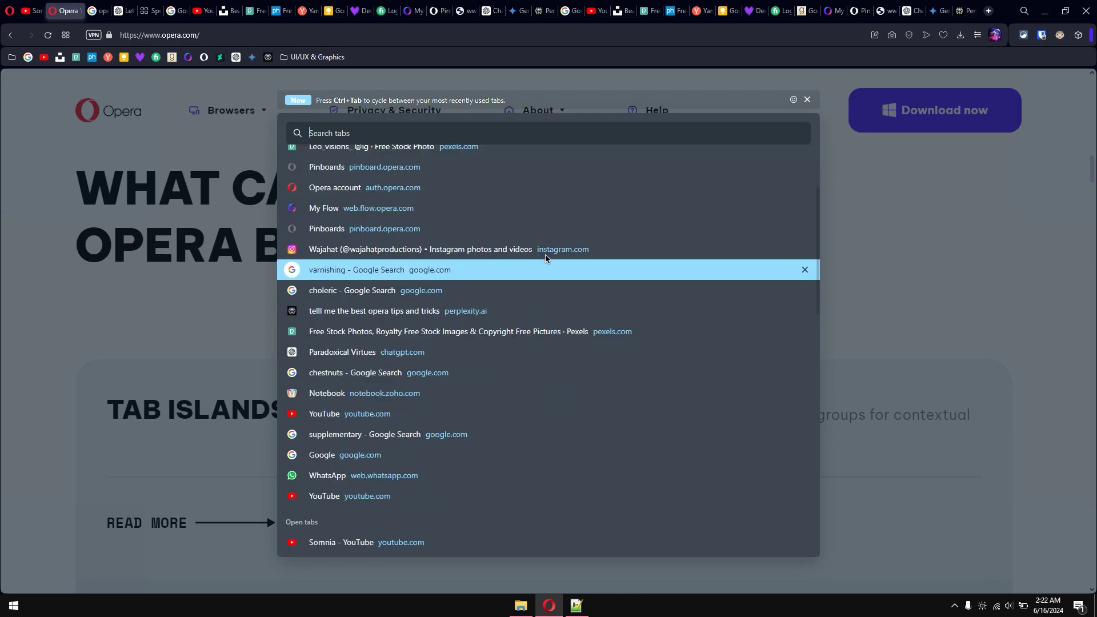
scroll(545, 255, "up", 3)
left_click(504, 282)
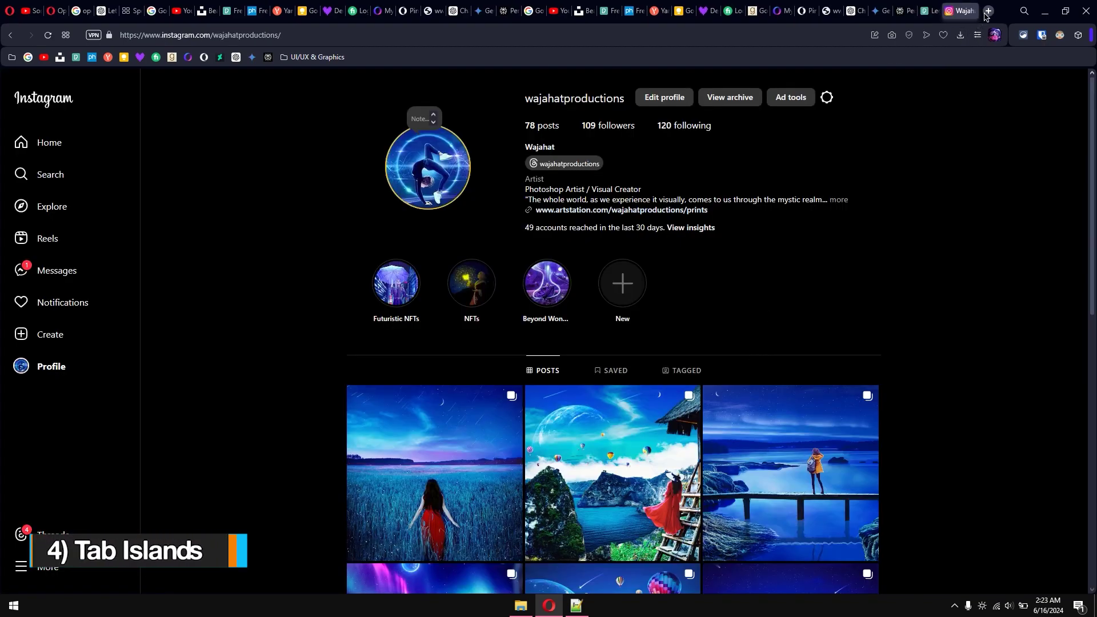
- Open YouTube's History page in a new tab within the YouTube tab island
left_click(987, 12)
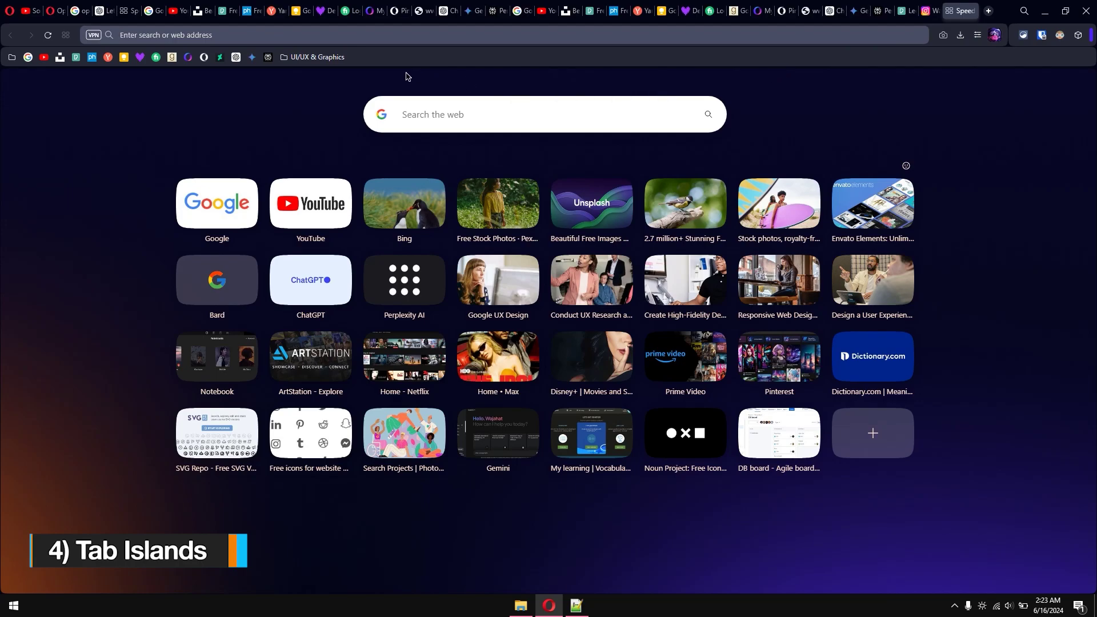
left_click(187, 6)
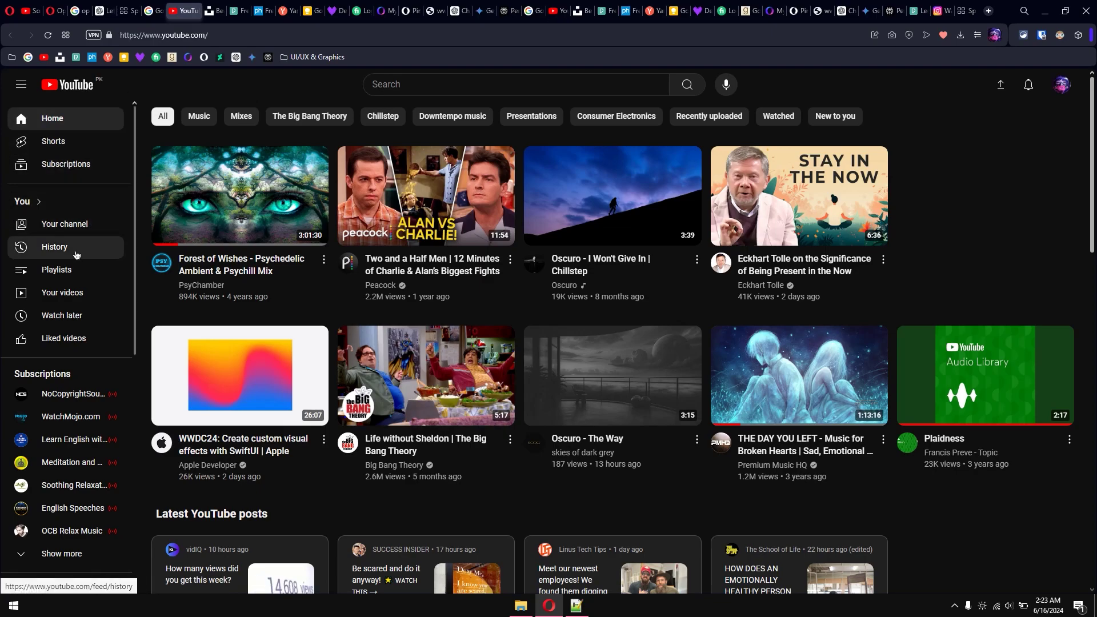
right_click(74, 253)
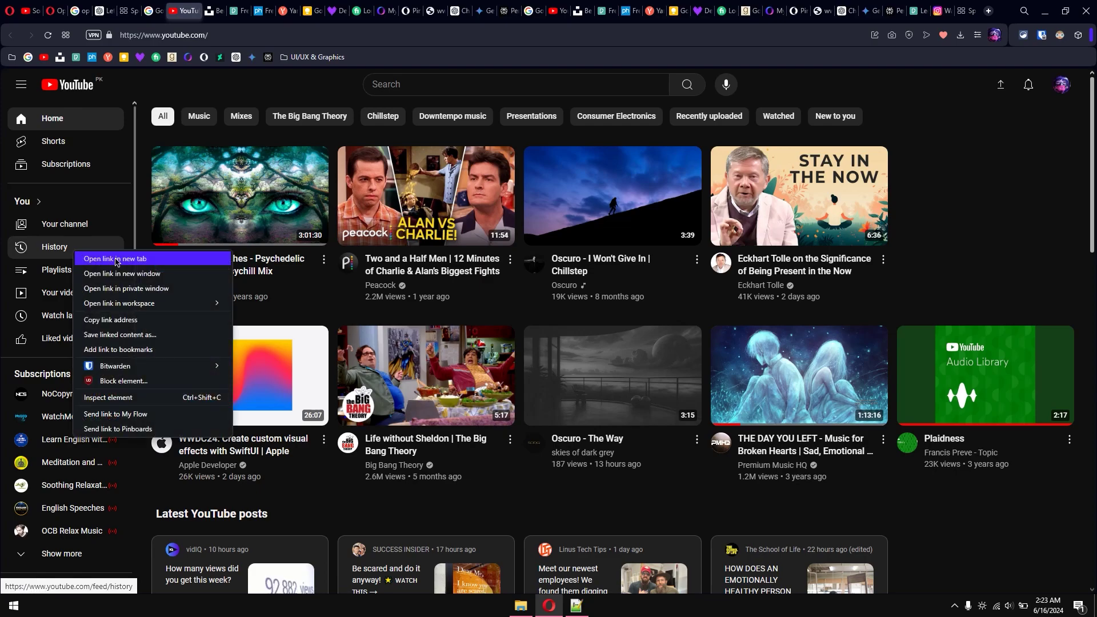
left_click(106, 261)
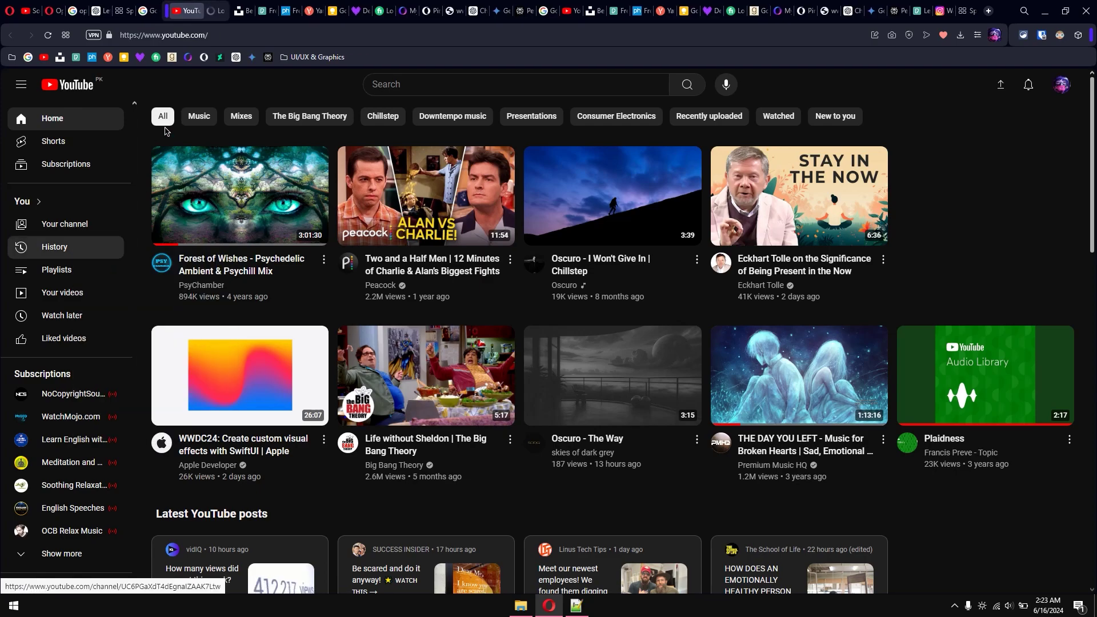
- Open Playlists in a new tab, then collapse and re-expand the YouTube tab island
mouse_move(170, 18)
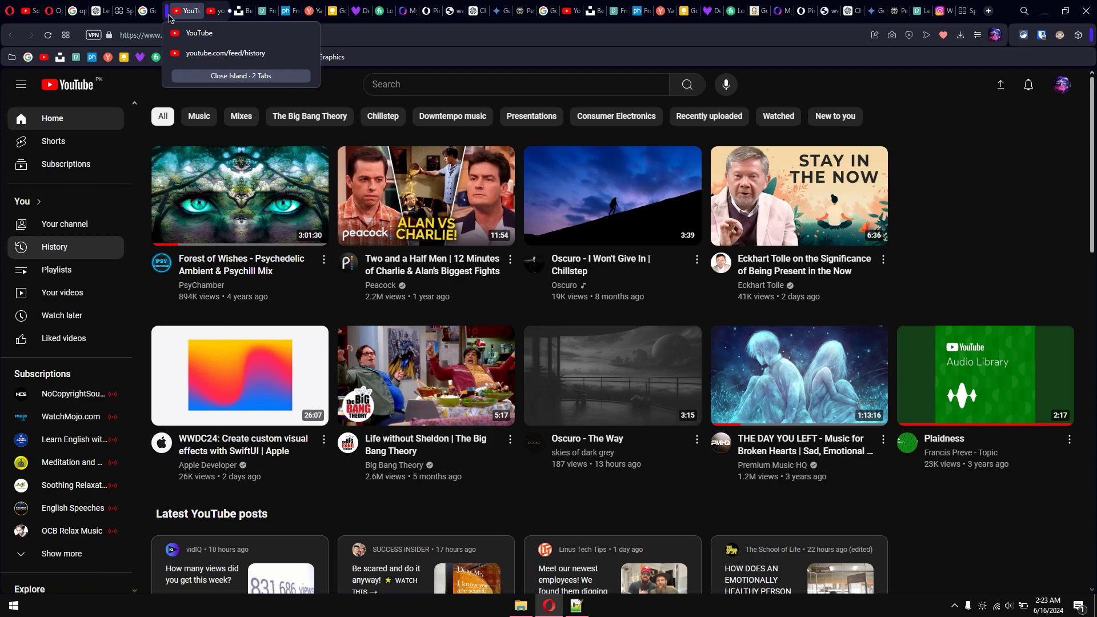
right_click(64, 267)
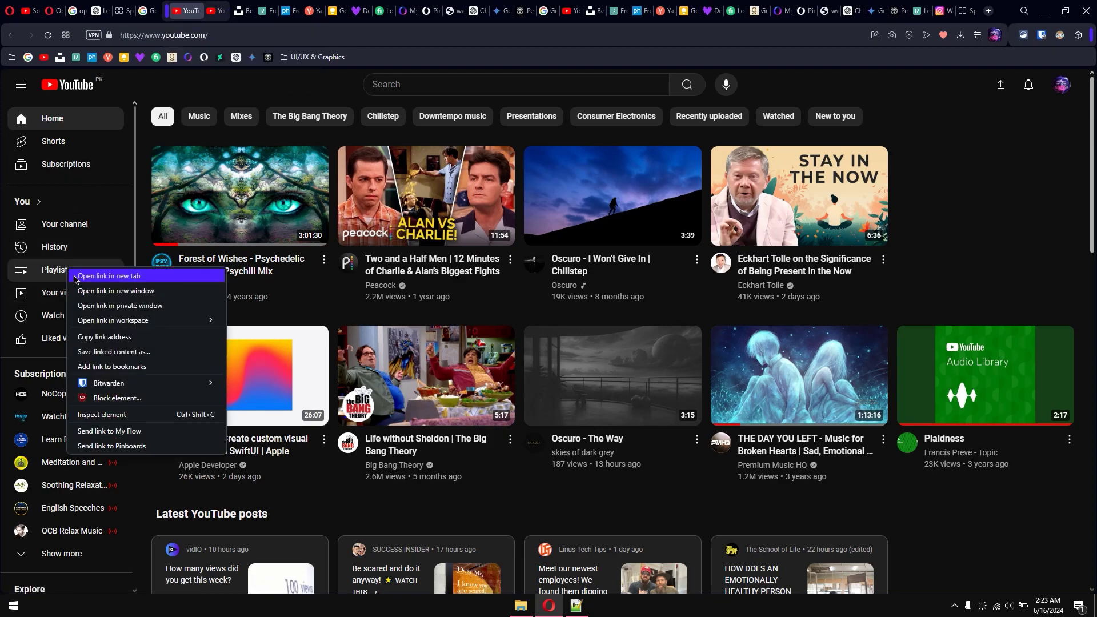
left_click(75, 279)
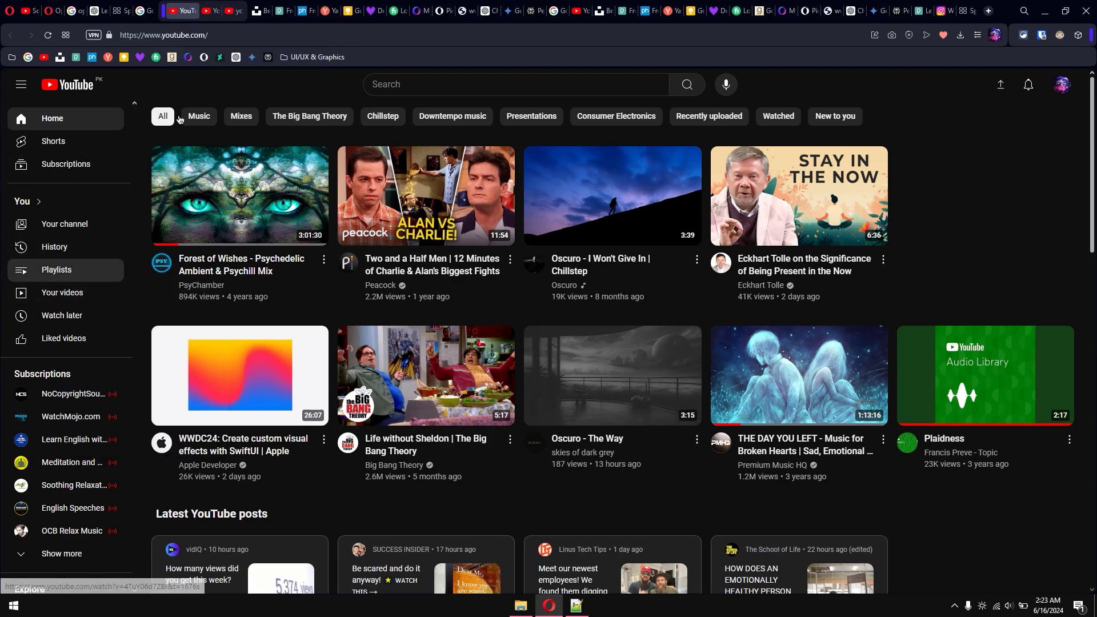
left_click(164, 19)
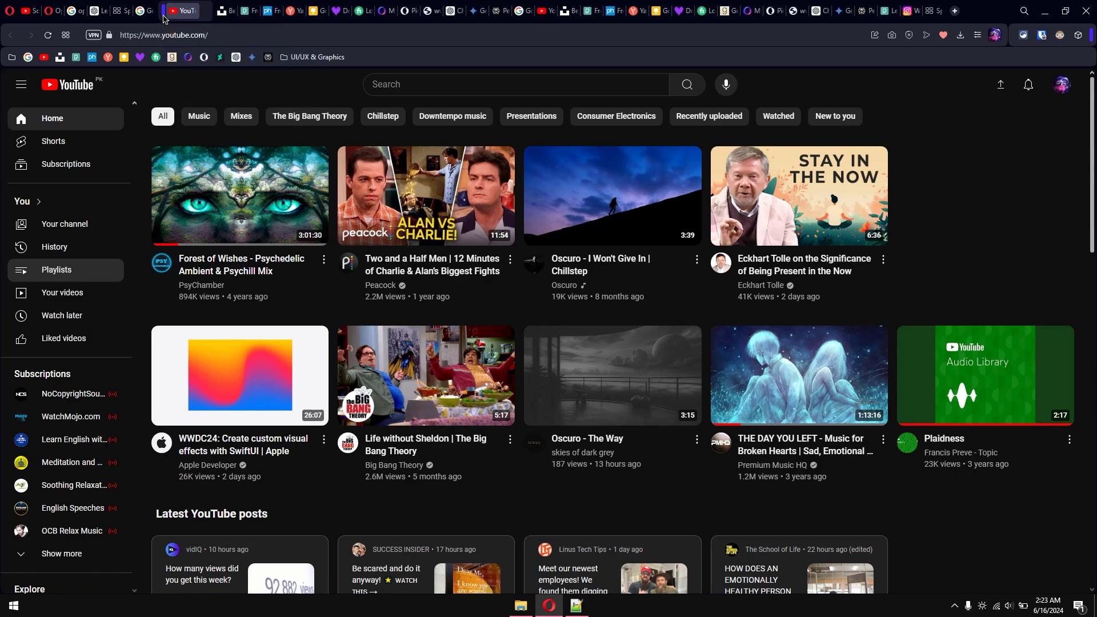
left_click(165, 19)
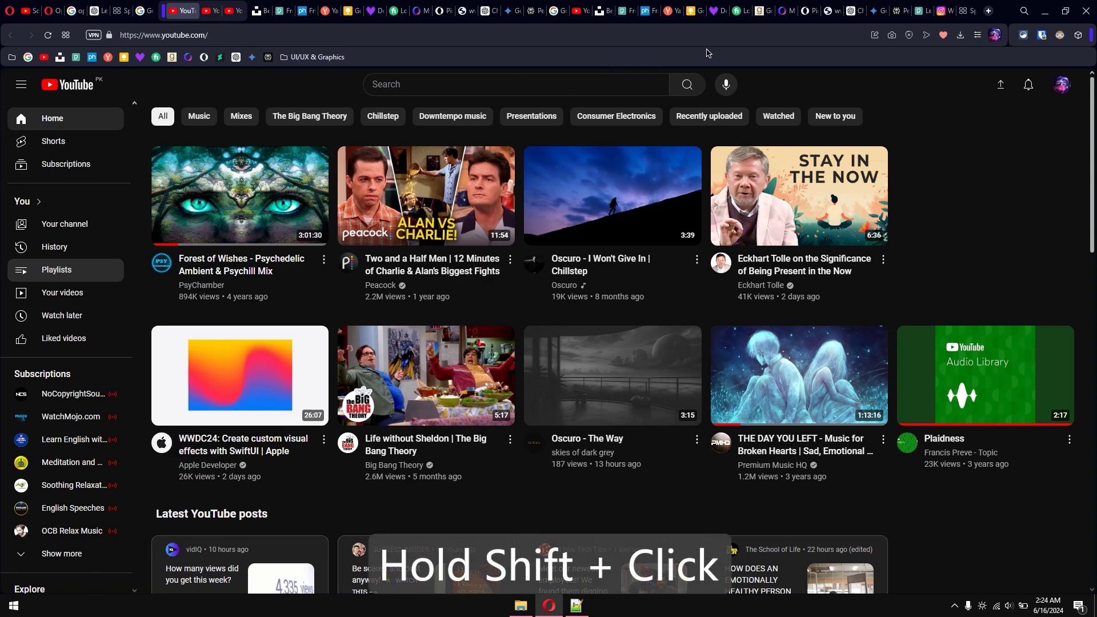
- Select the YouTube, Unsplash and pxhere tabs and move them out of the tab island
left_click(580, 5, "shift")
left_click(579, 5, "shift")
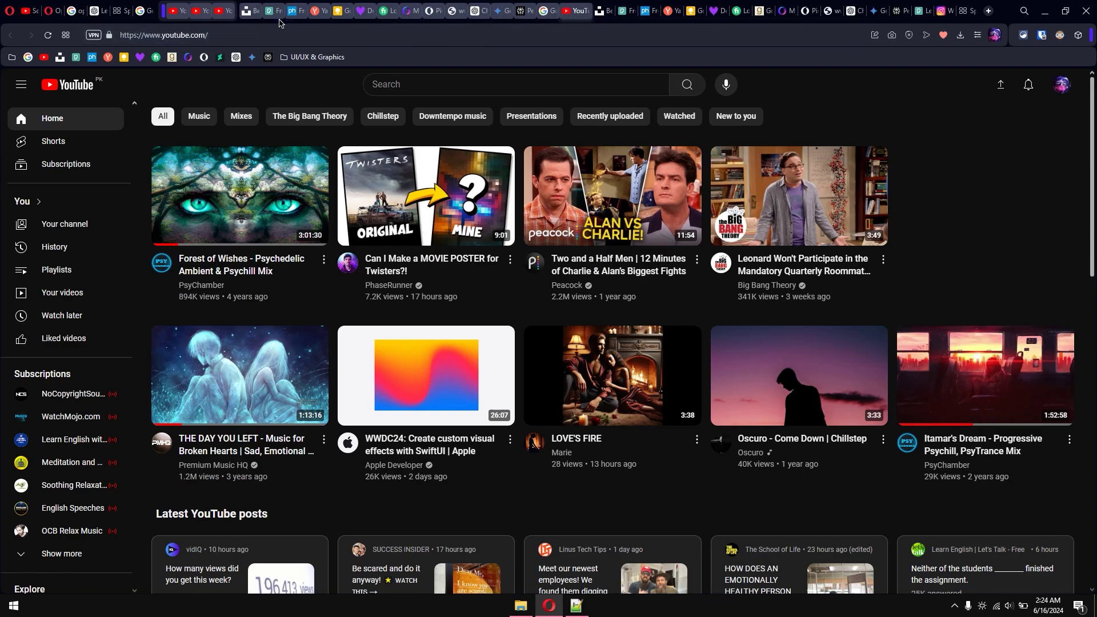
left_click(598, 20)
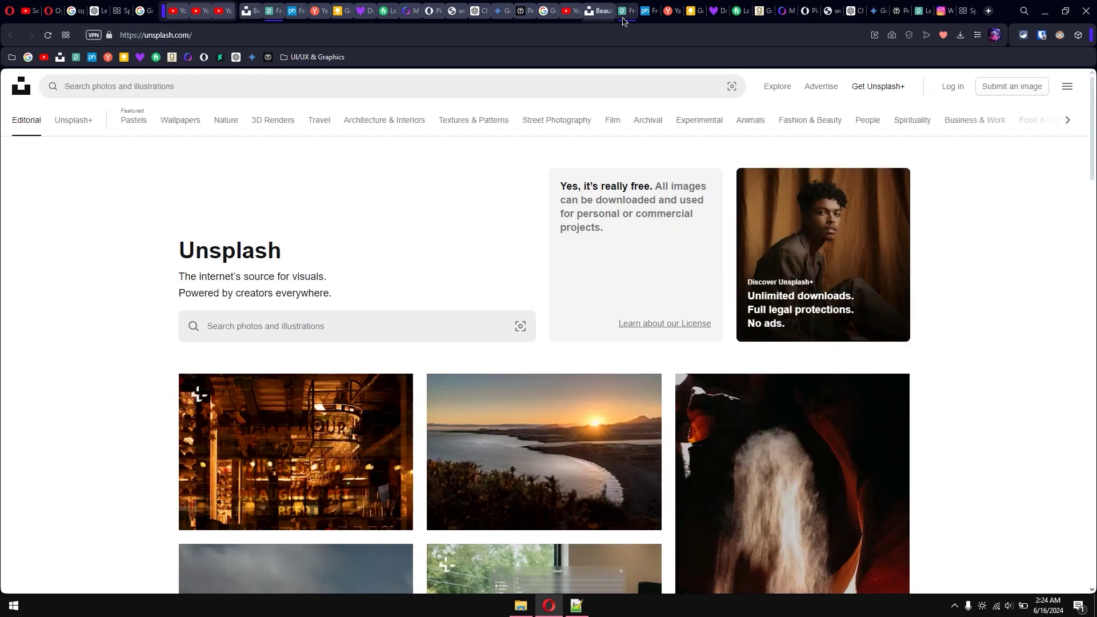
left_click(624, 20)
left_click(649, 20)
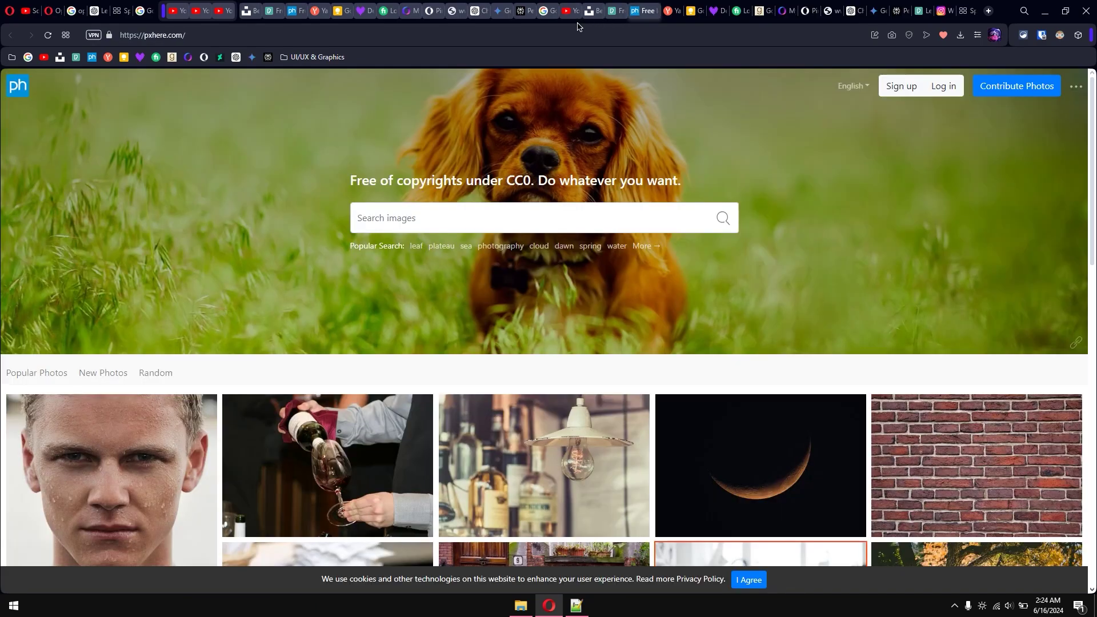
right_click(485, 14)
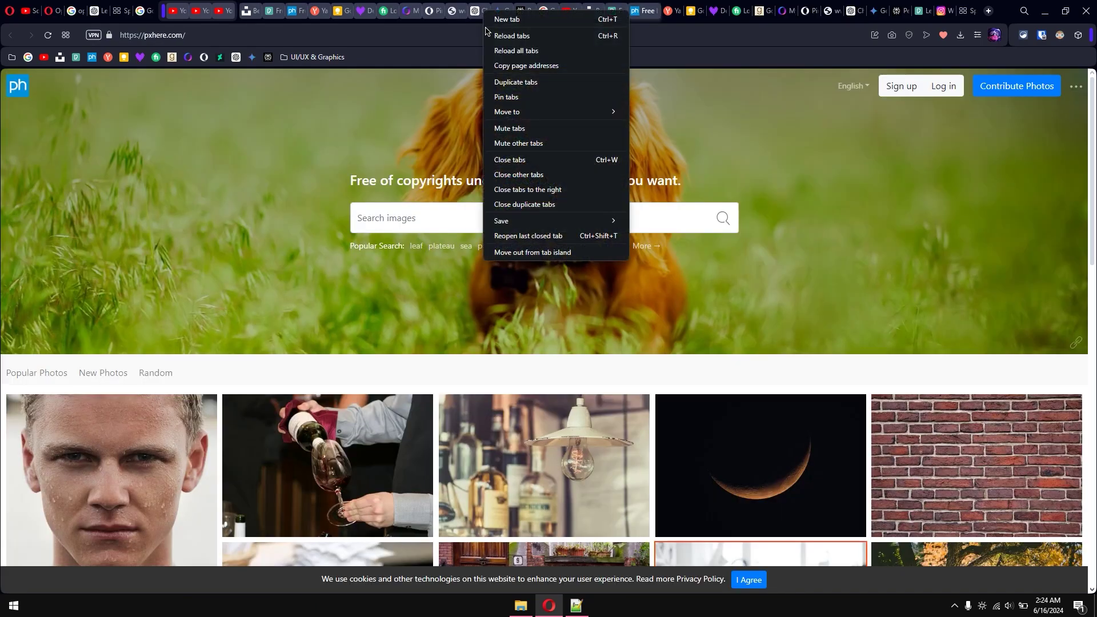
left_click(554, 256)
- Group the selected tabs into a new tab island and leave it collapsed
right_click(386, 10)
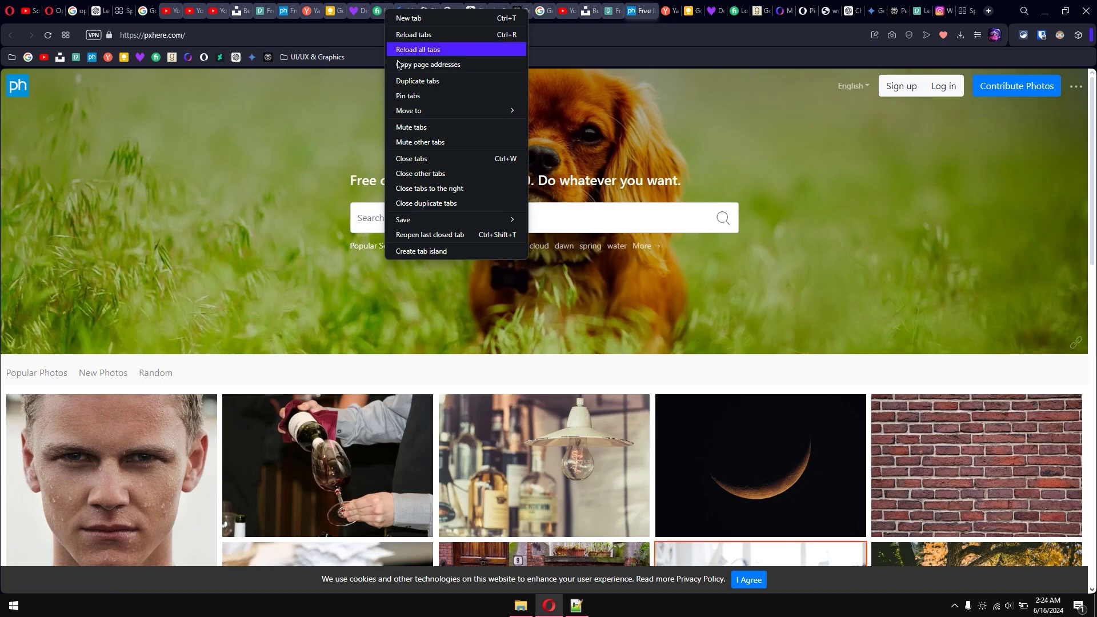
left_click(443, 251)
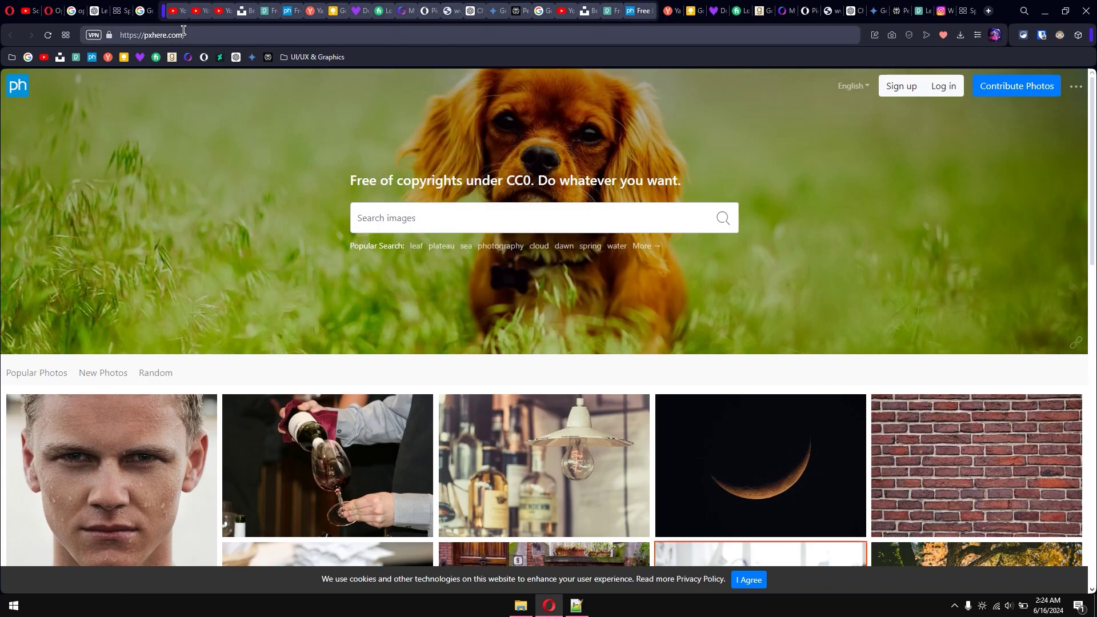
mouse_move(163, 21)
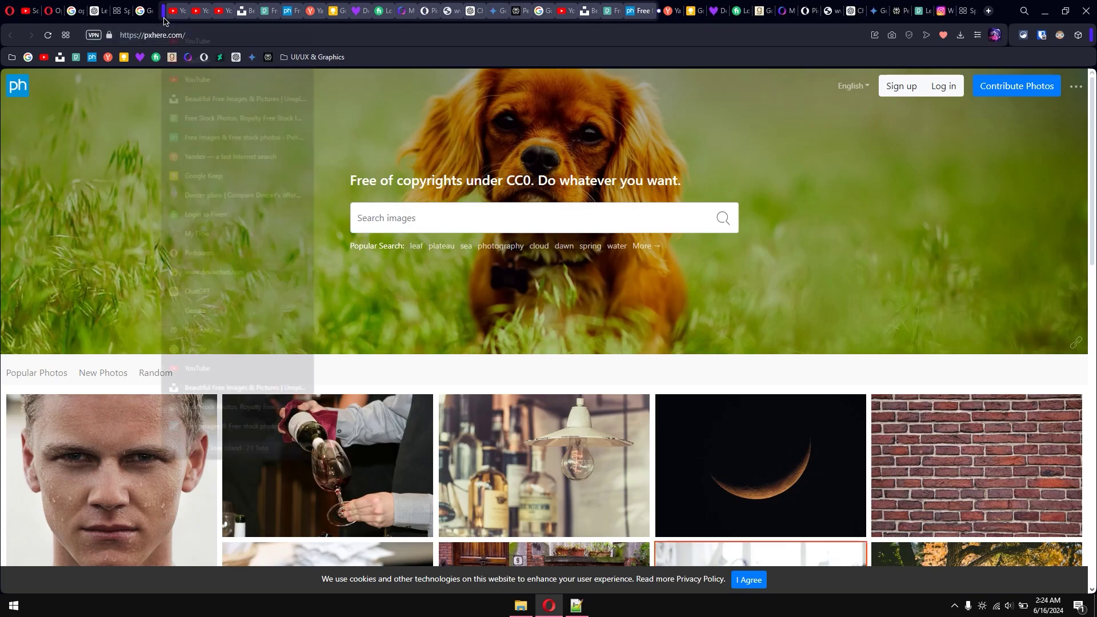
left_click(164, 20)
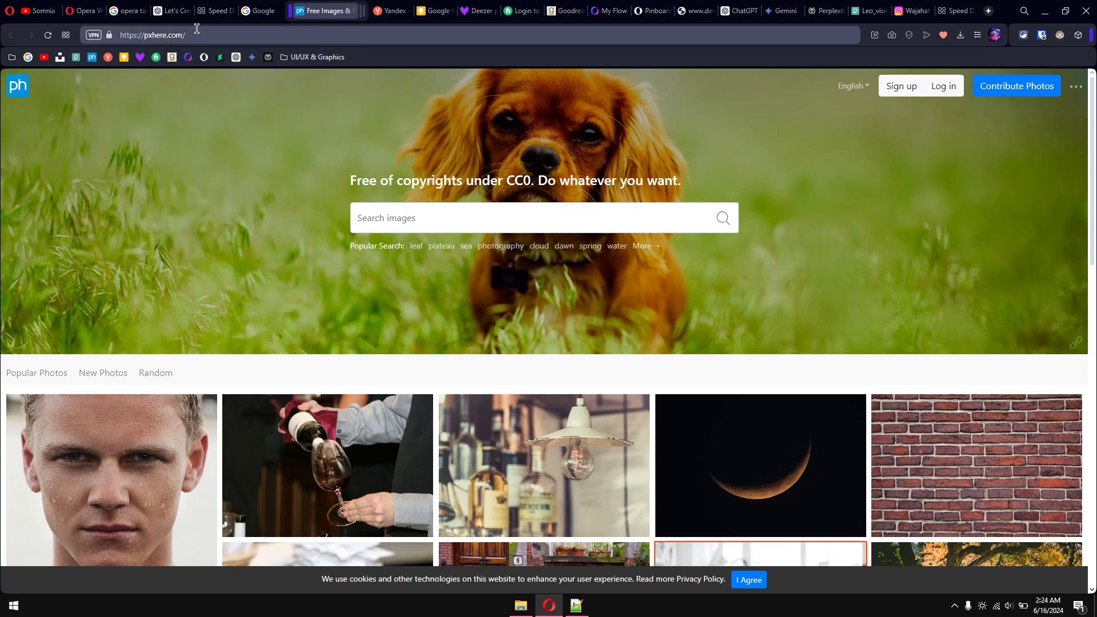
left_click(290, 15)
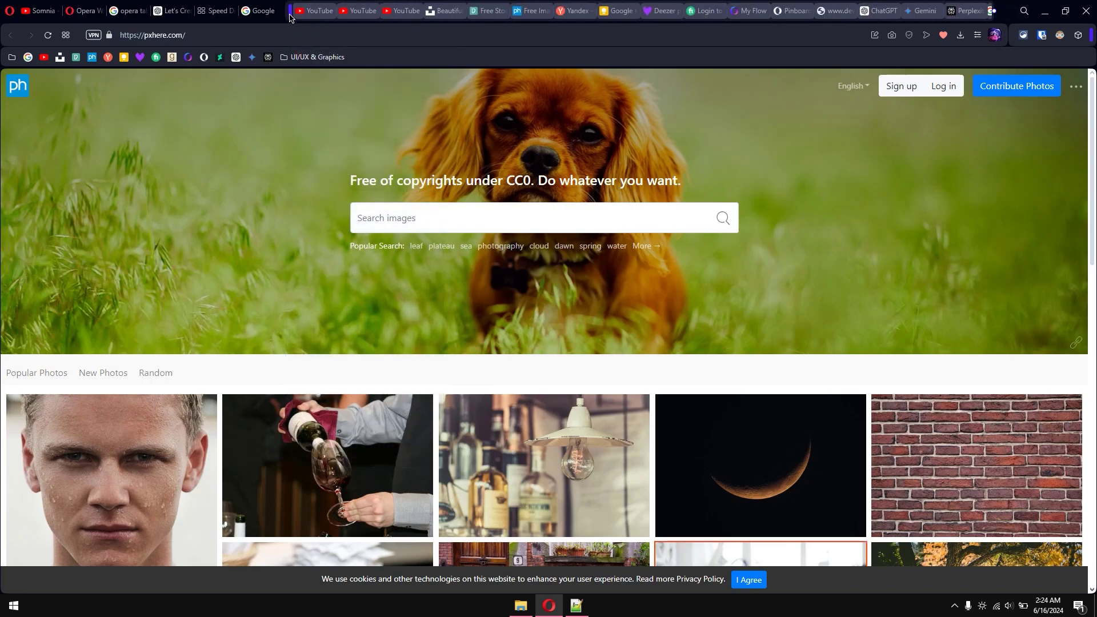
left_click(290, 15)
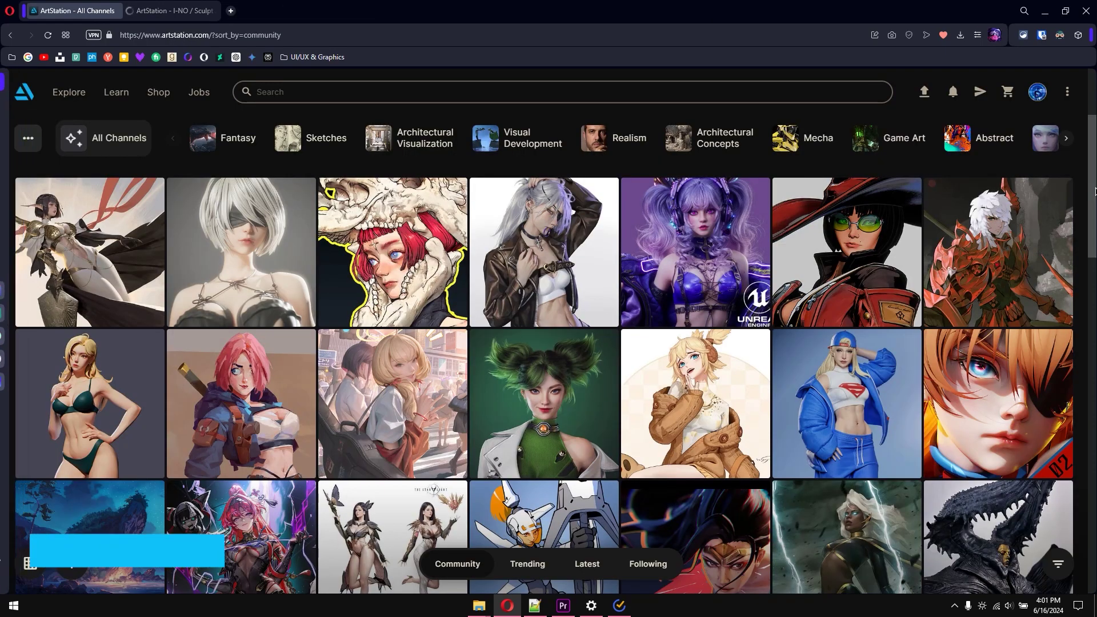
- Ask Aria 'top artist' from the quick prompt and continue the answer in the sidebar chat
scroll(1093, 209, "down", 2)
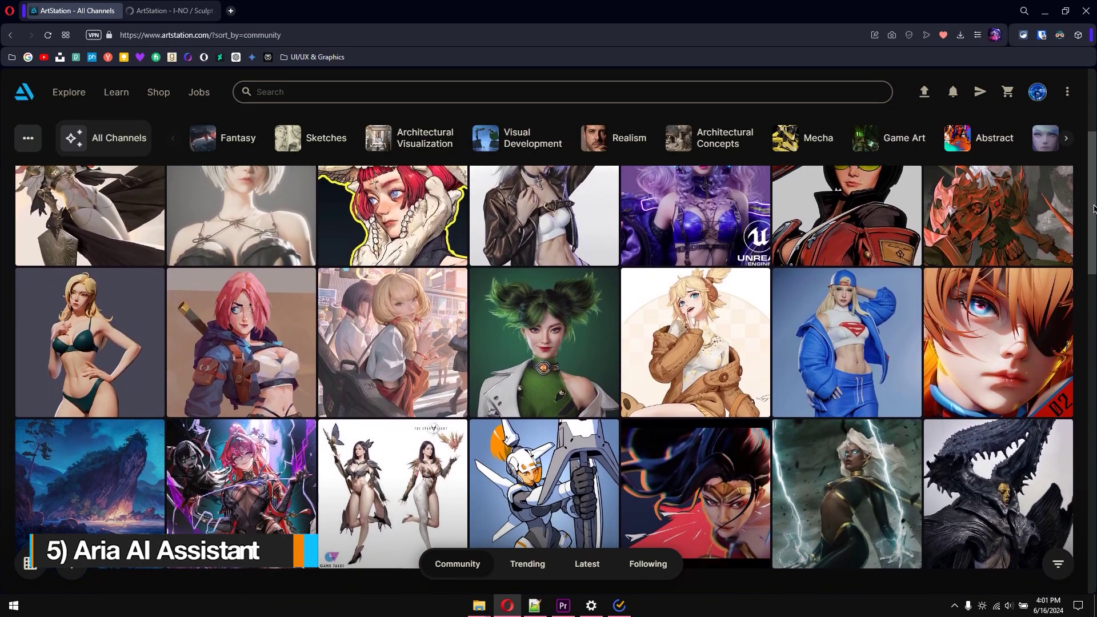
left_click_drag(1093, 209, 1093, 227)
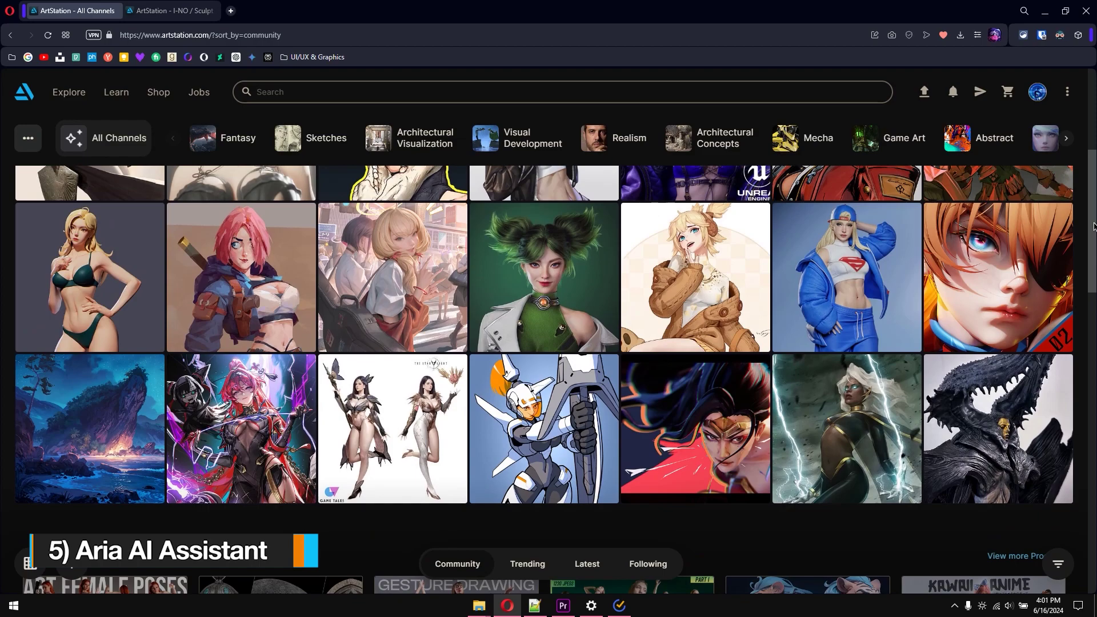
left_click_drag(1093, 227, 1094, 313)
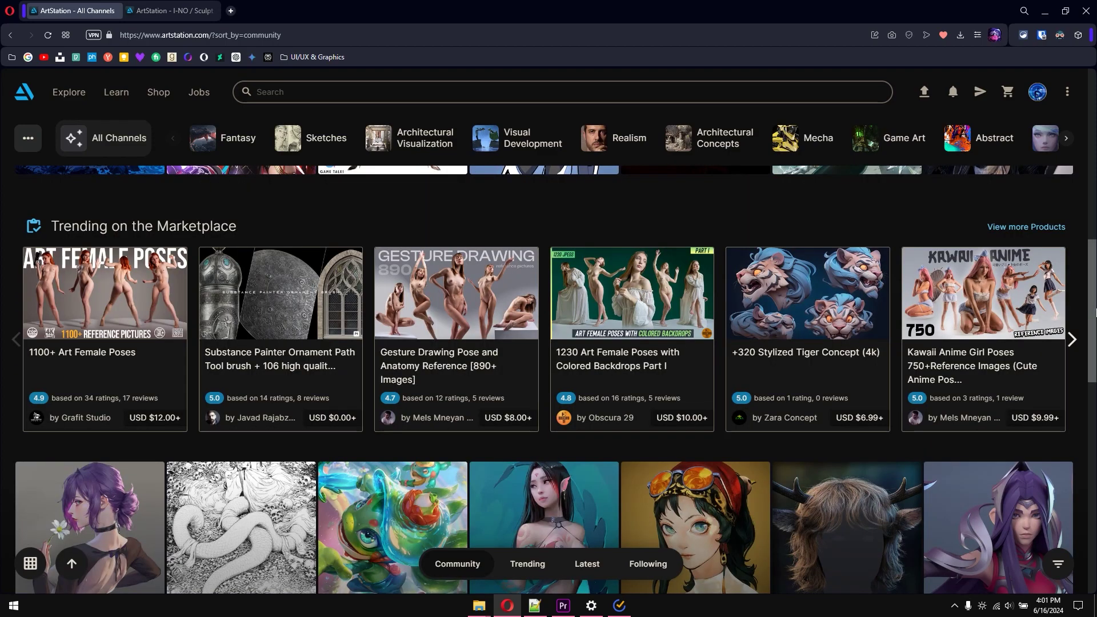
left_click_drag(1095, 313, 1093, 370)
scroll(1093, 371, "down", 1)
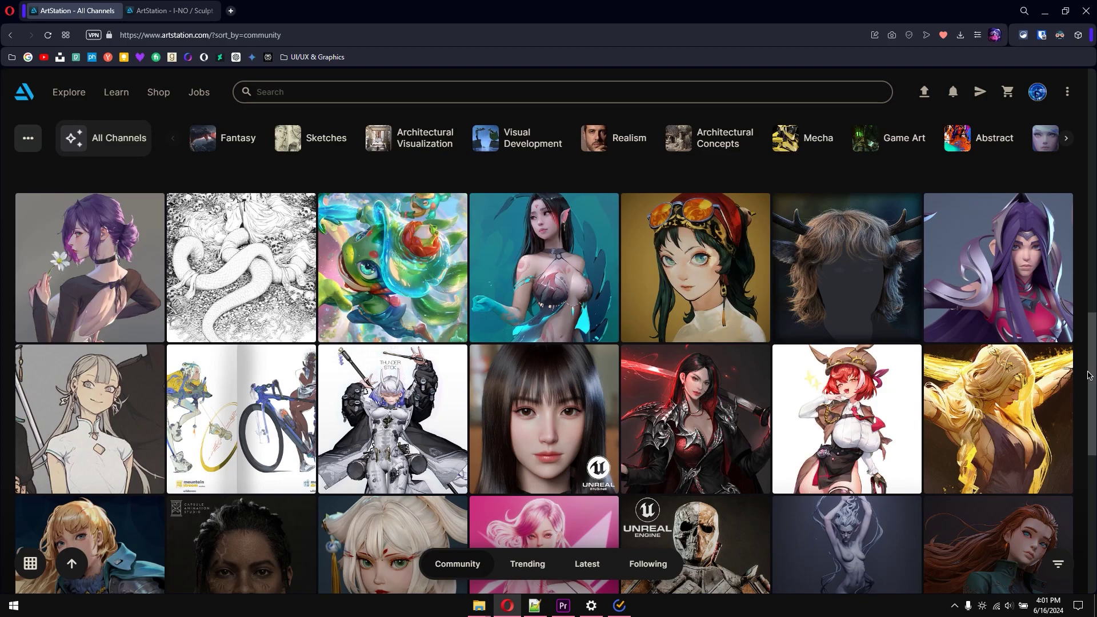
key("ctrl+slash")
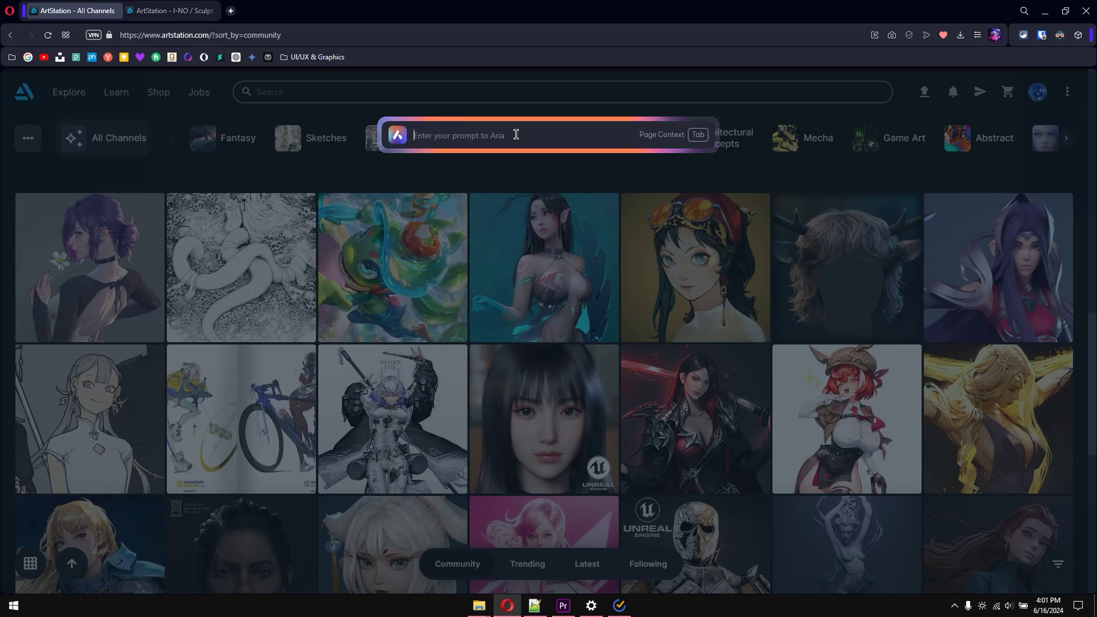
type("top artist")
key("Return")
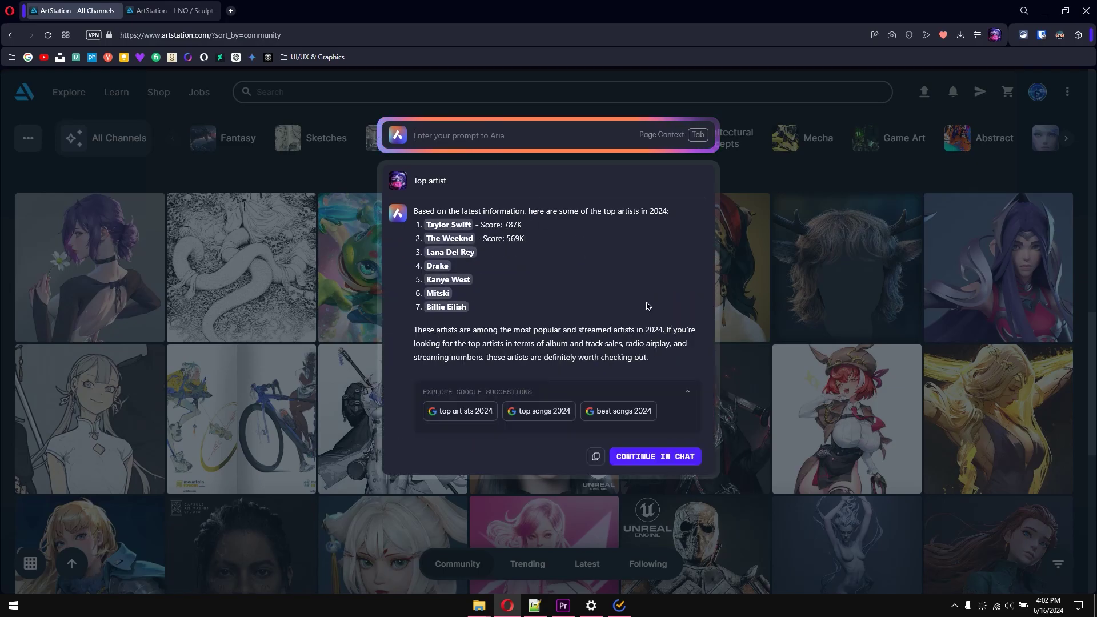
left_click(664, 460)
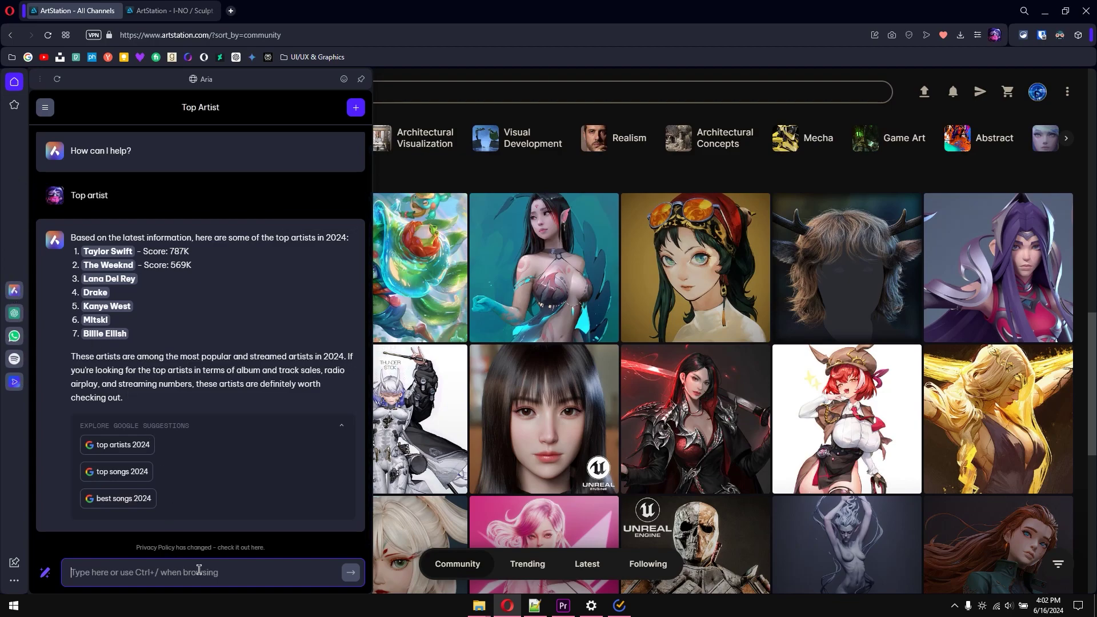
- Ask Aria the follow-up 'Taylor swift' and copy a snapshot of its answer
type("Taylor s")
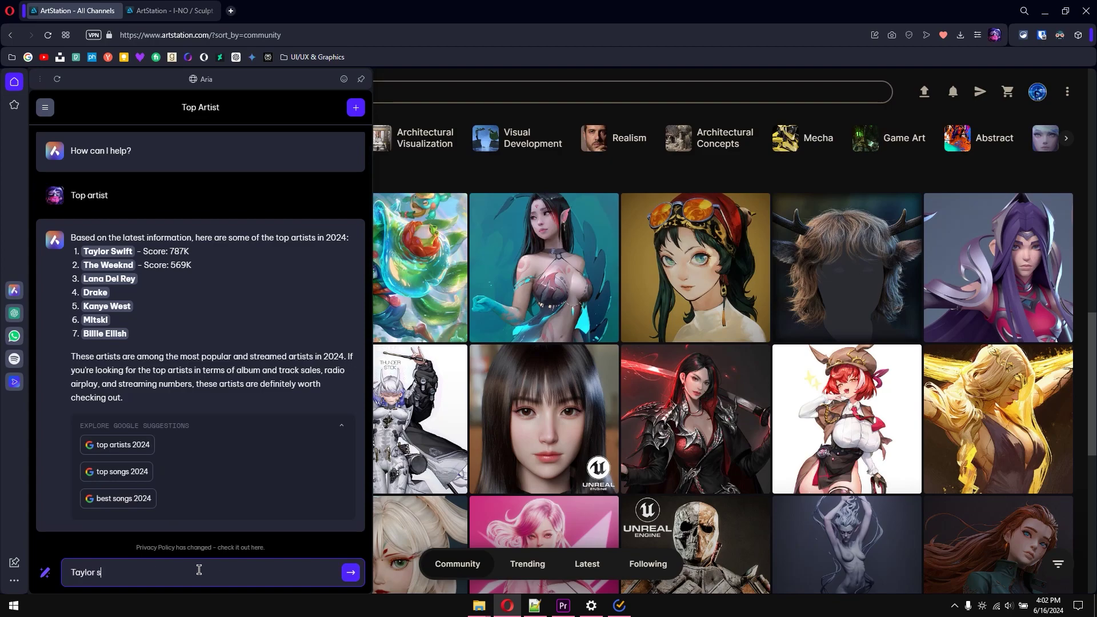
type("wift")
key("Return")
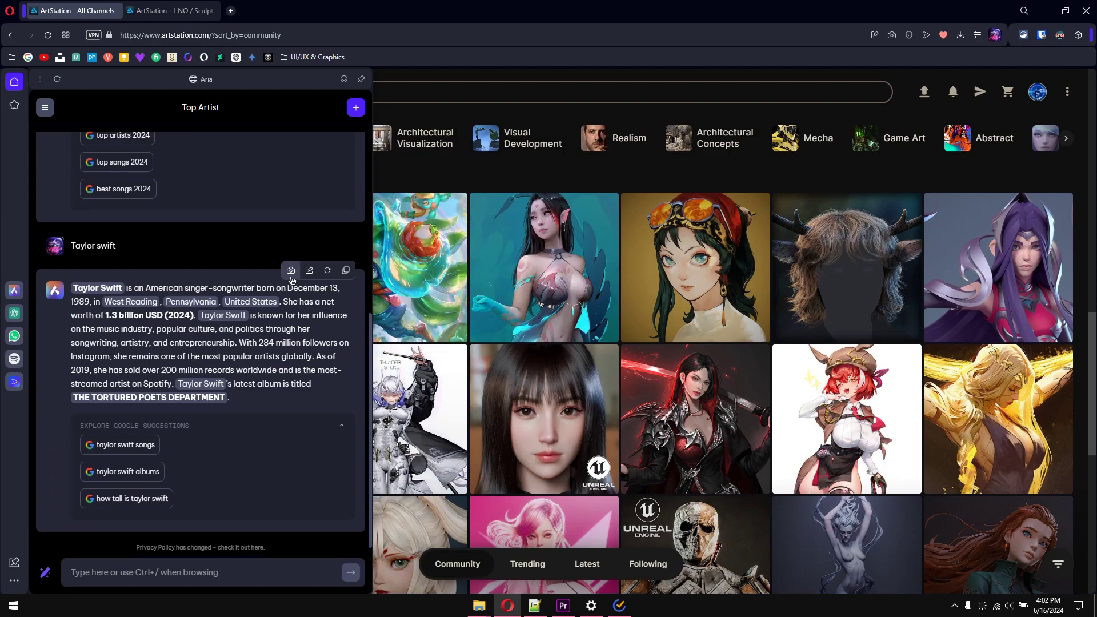
left_click(291, 271)
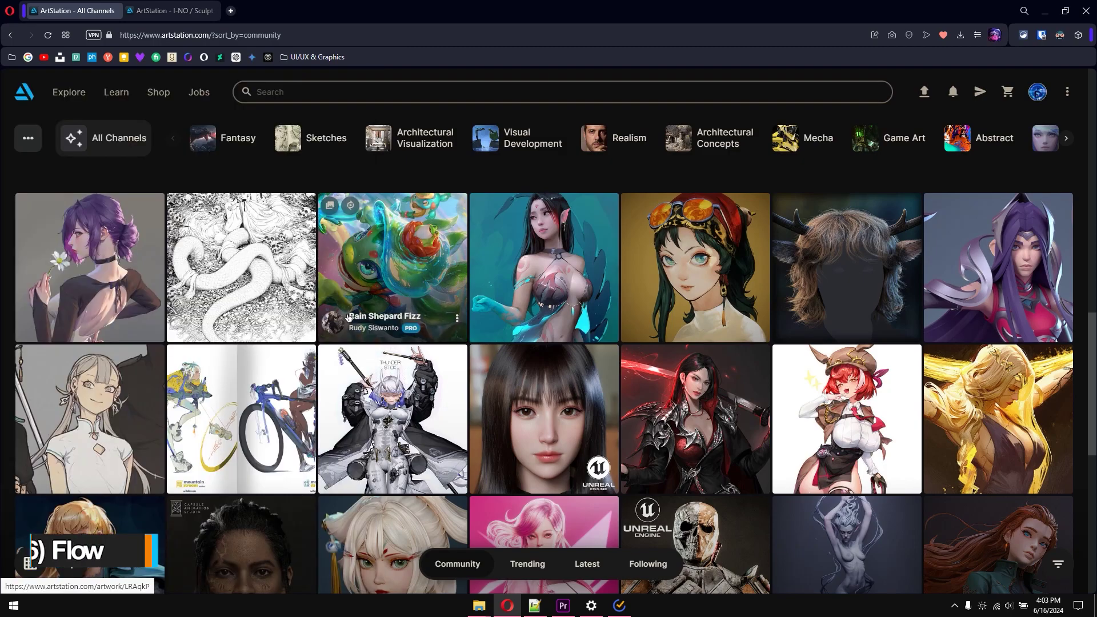
- Open the first All Channels artwork, '631', in a new tab and switch to it
scroll(348, 318, "down", 4)
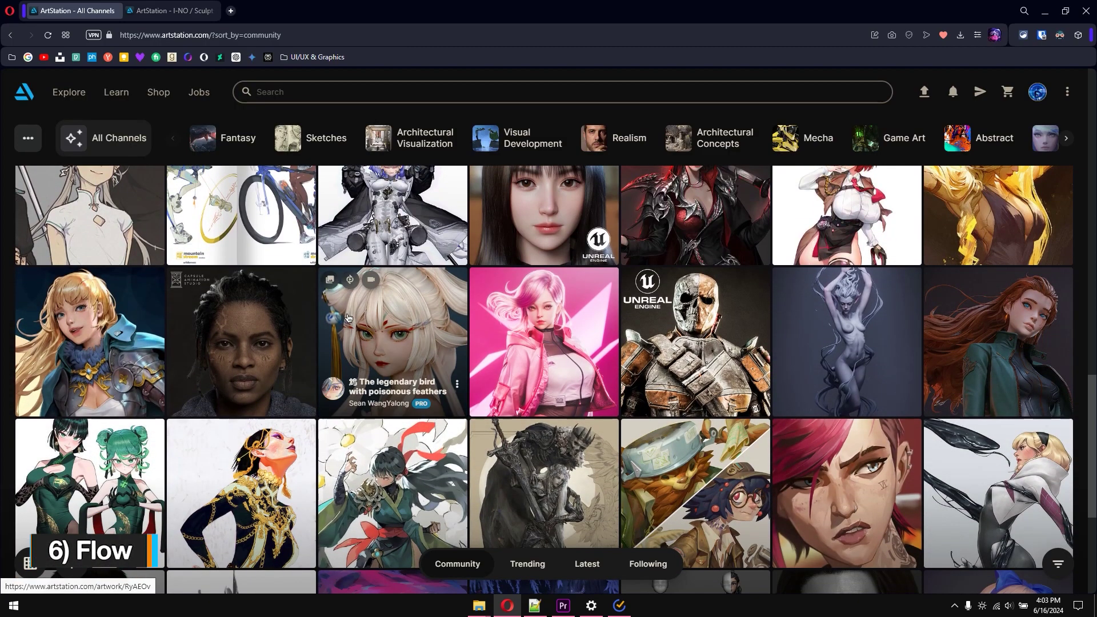
scroll(347, 318, "down", 3)
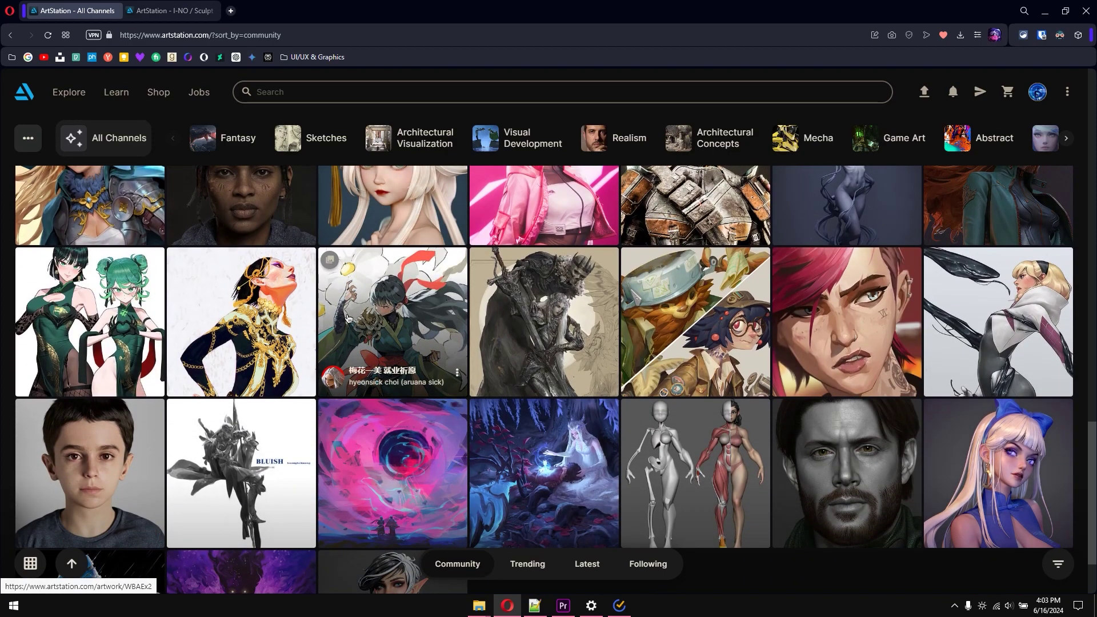
scroll(347, 317, "up", 15)
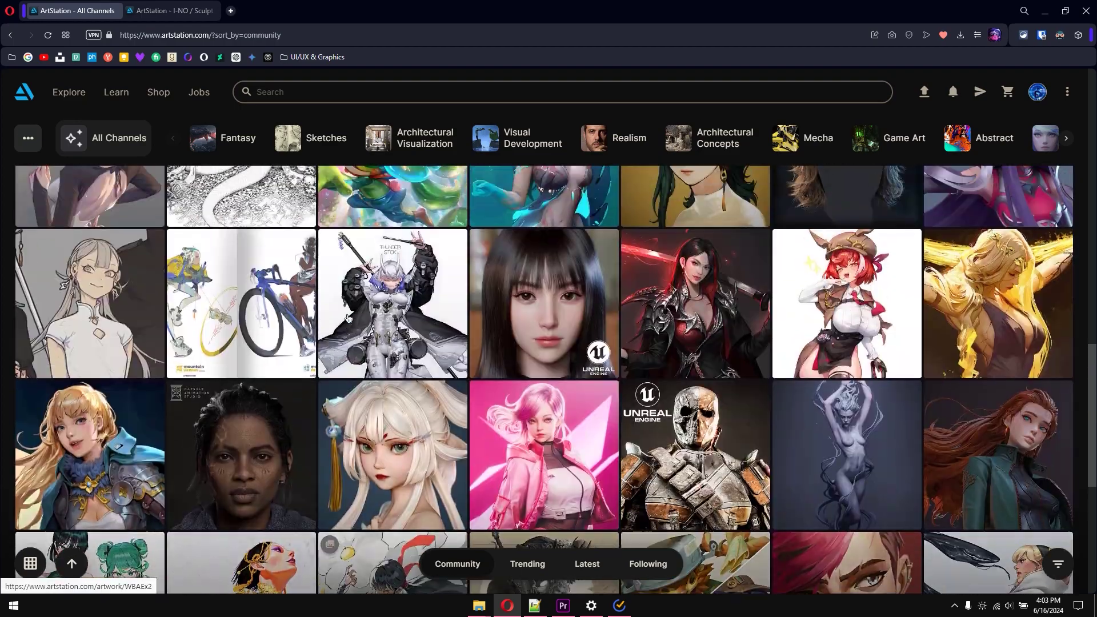
scroll(347, 317, "up", 3)
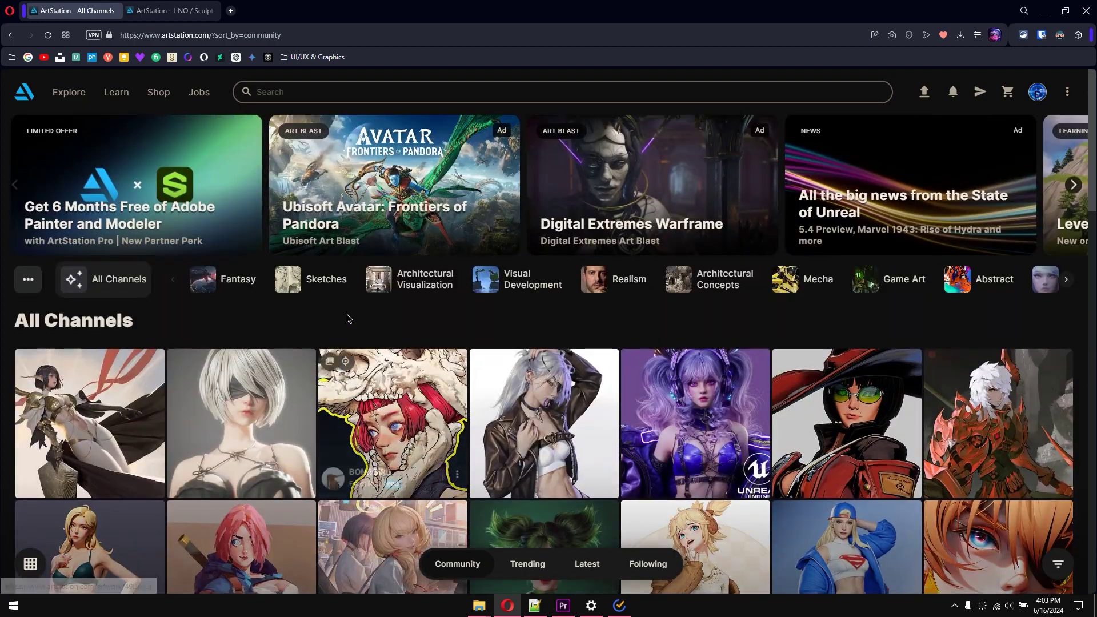
right_click(89, 376)
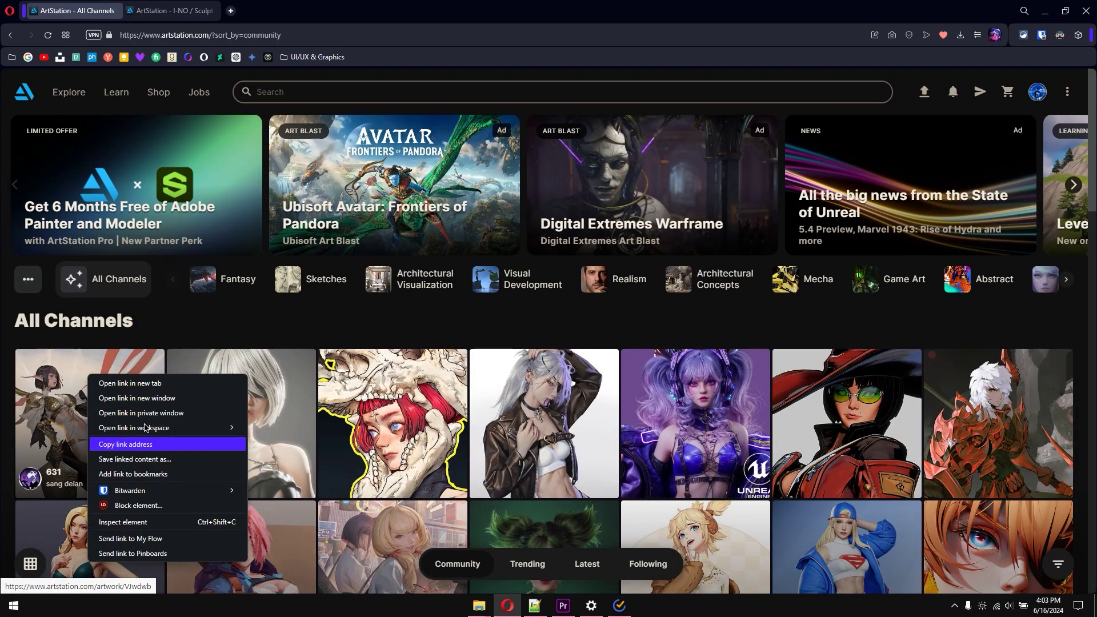
left_click(130, 382)
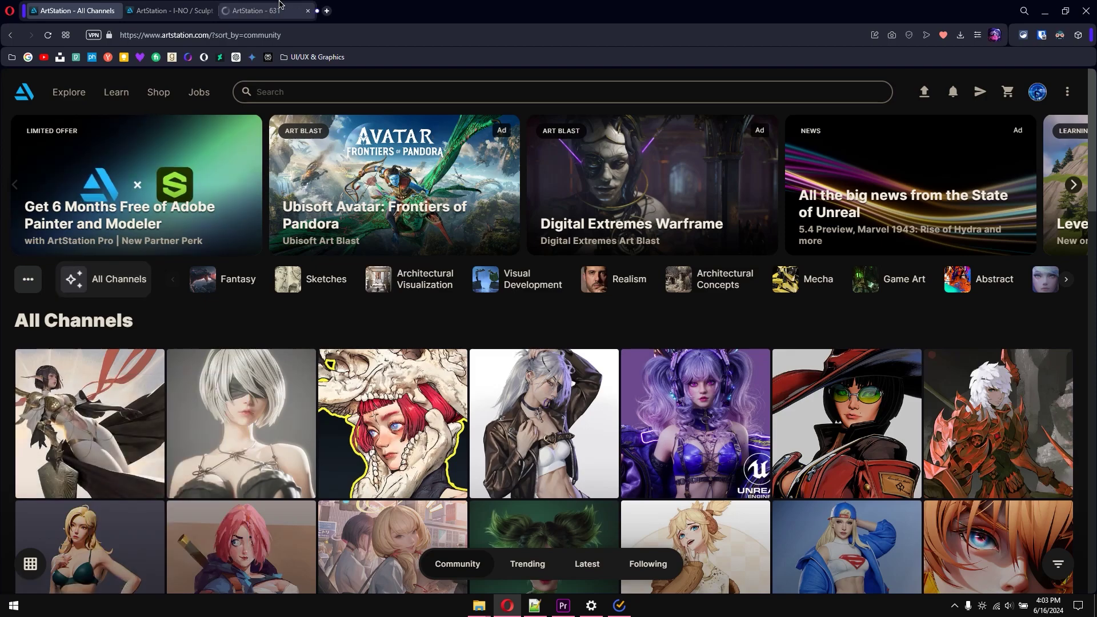
left_click(280, 7)
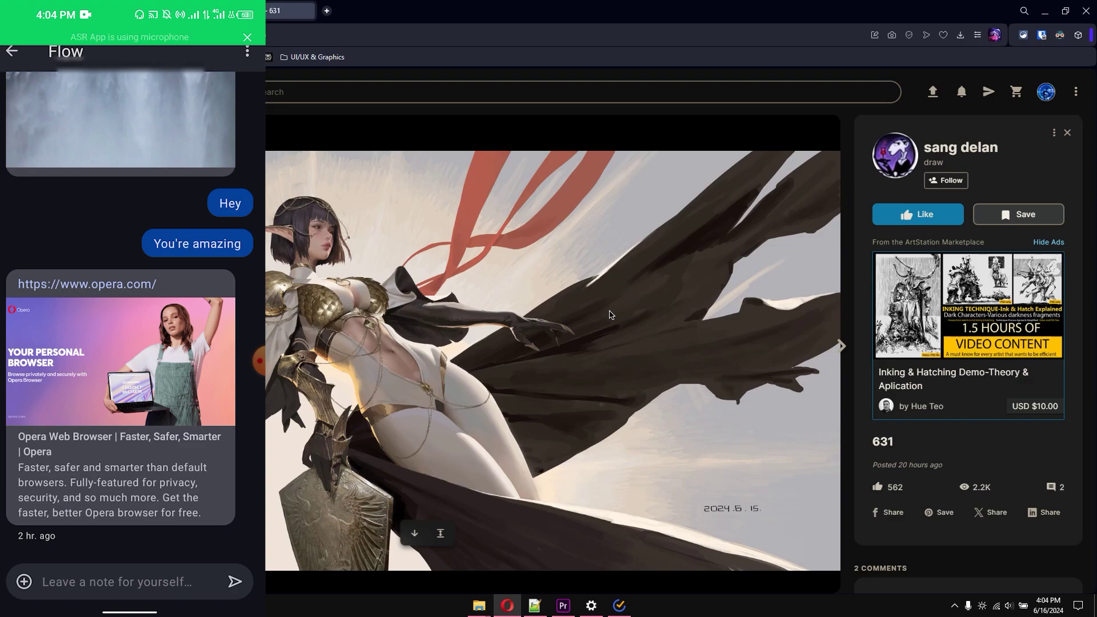
- Send the artwork 631 page and its full-size image to My Flow, then open Sidebar setup
left_click(926, 36)
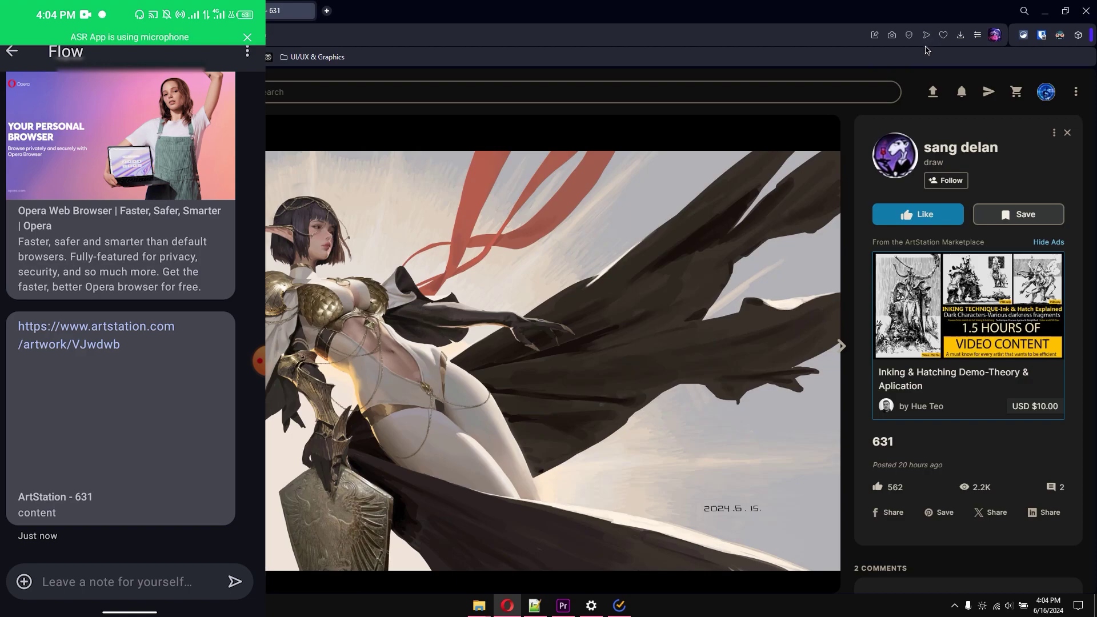
left_click(498, 241)
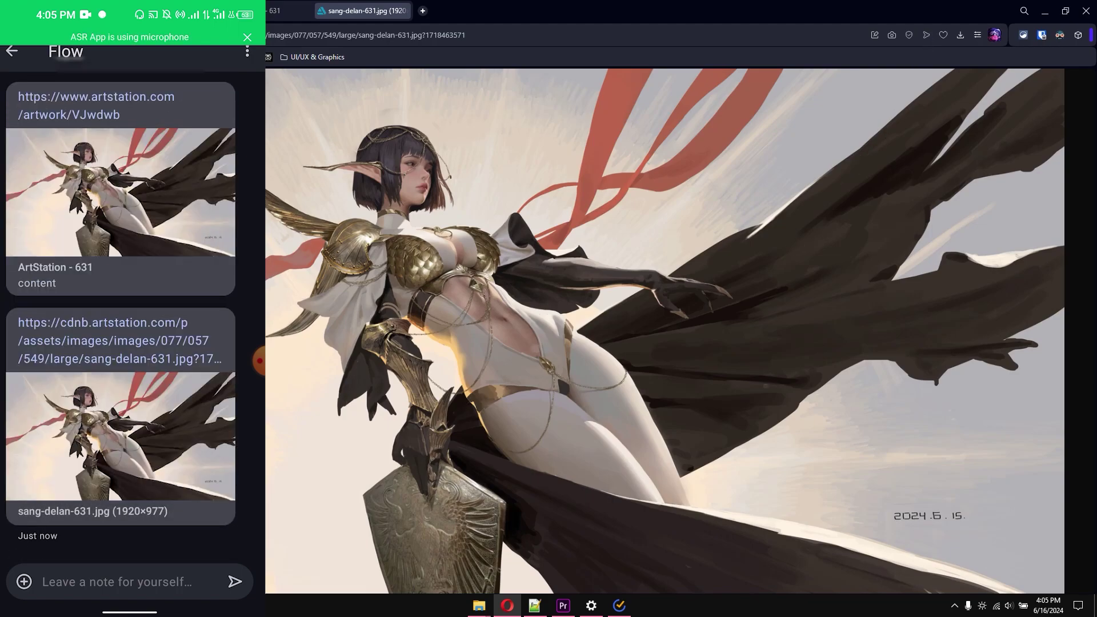
left_click(14, 383)
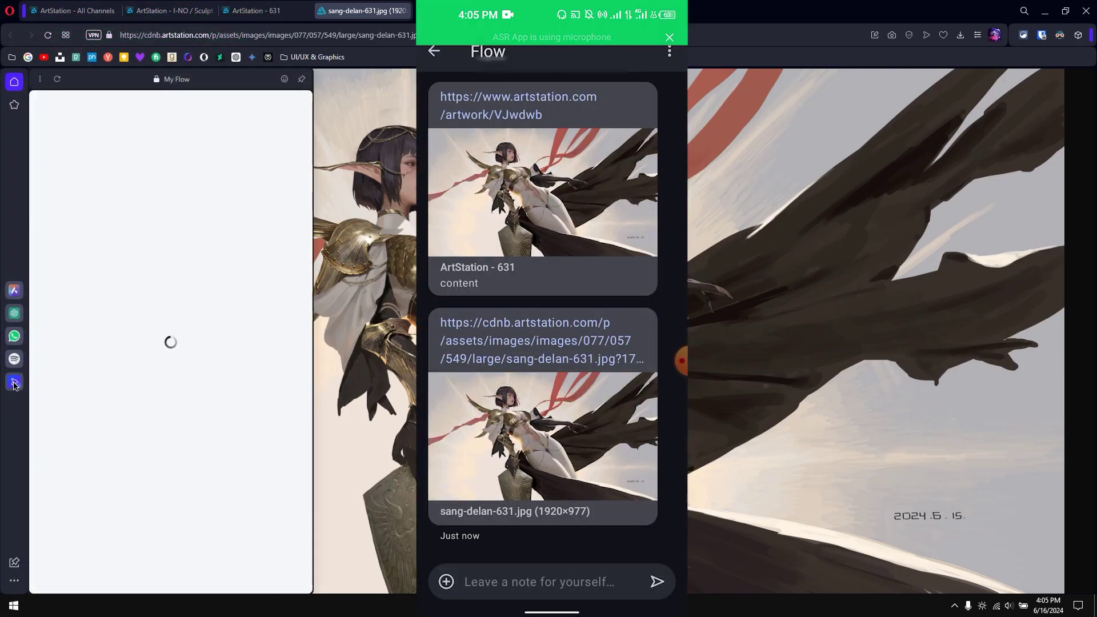
right_click(9, 473)
left_click(25, 510)
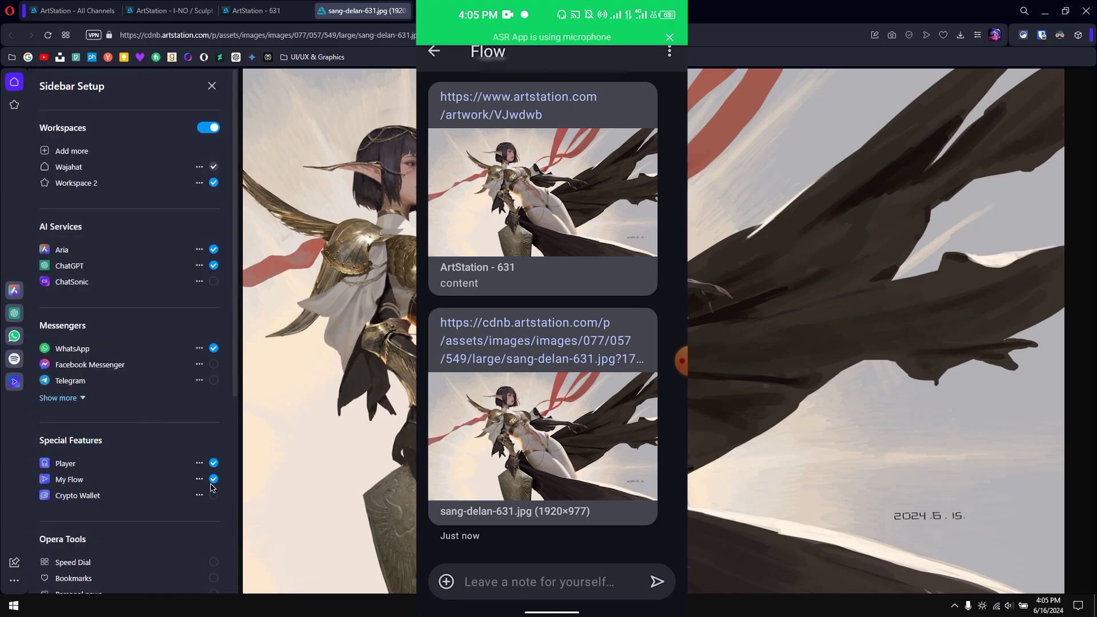
- Upload the Opera Snapshot image file from the Desktop to My Flow
left_click(16, 383)
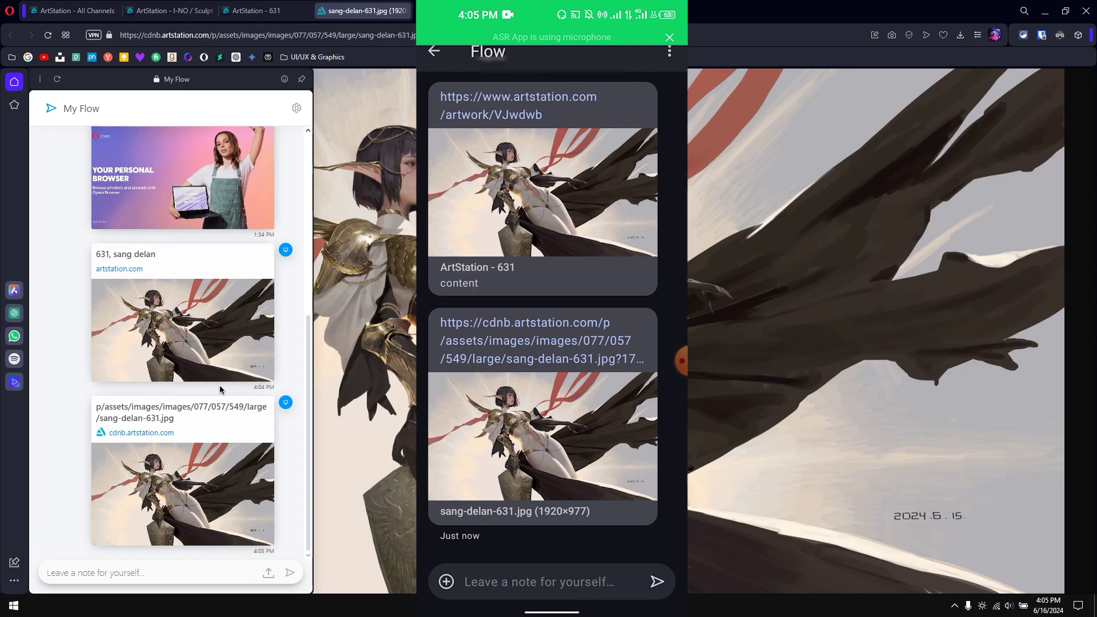
left_click(268, 573)
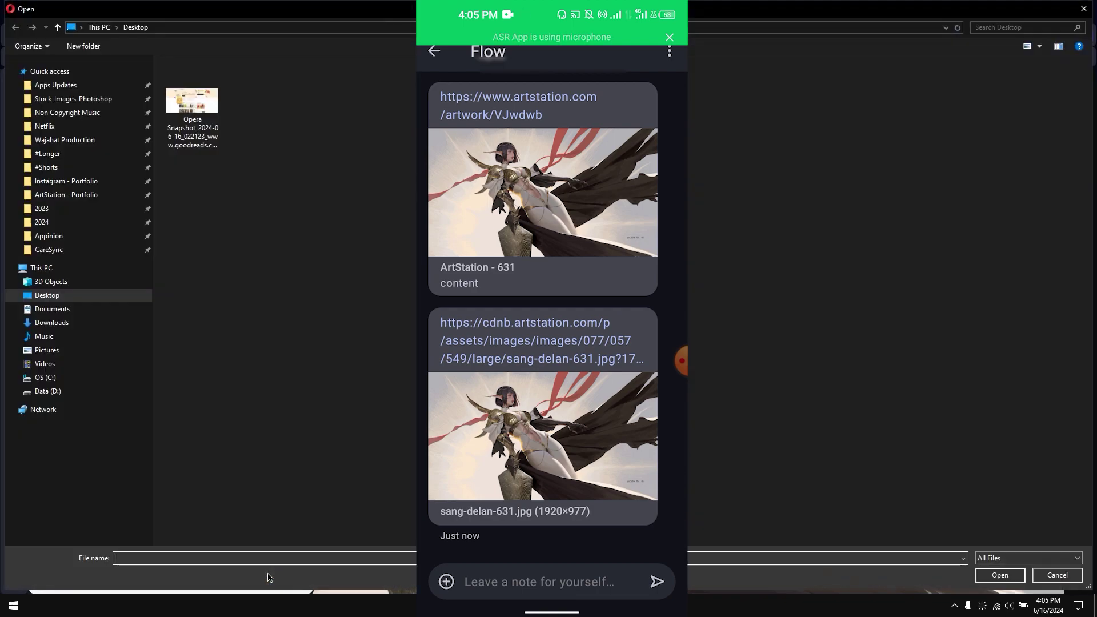
double_click(190, 149)
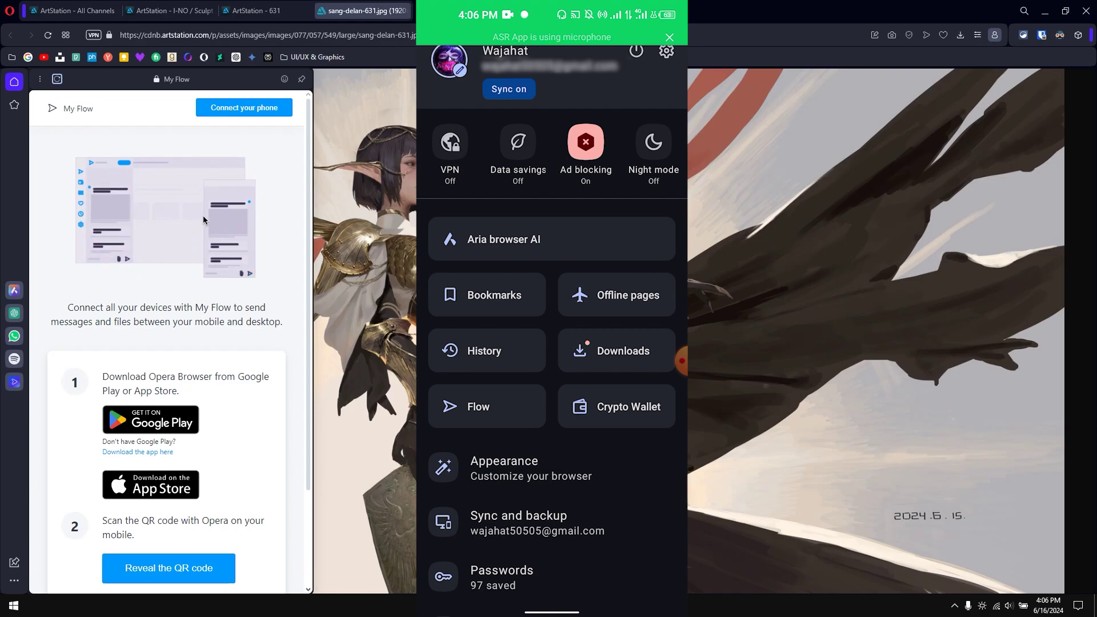
- Pair the phone with My Flow by QR code and matching codes, then send 'Hey' from it
left_click(188, 566)
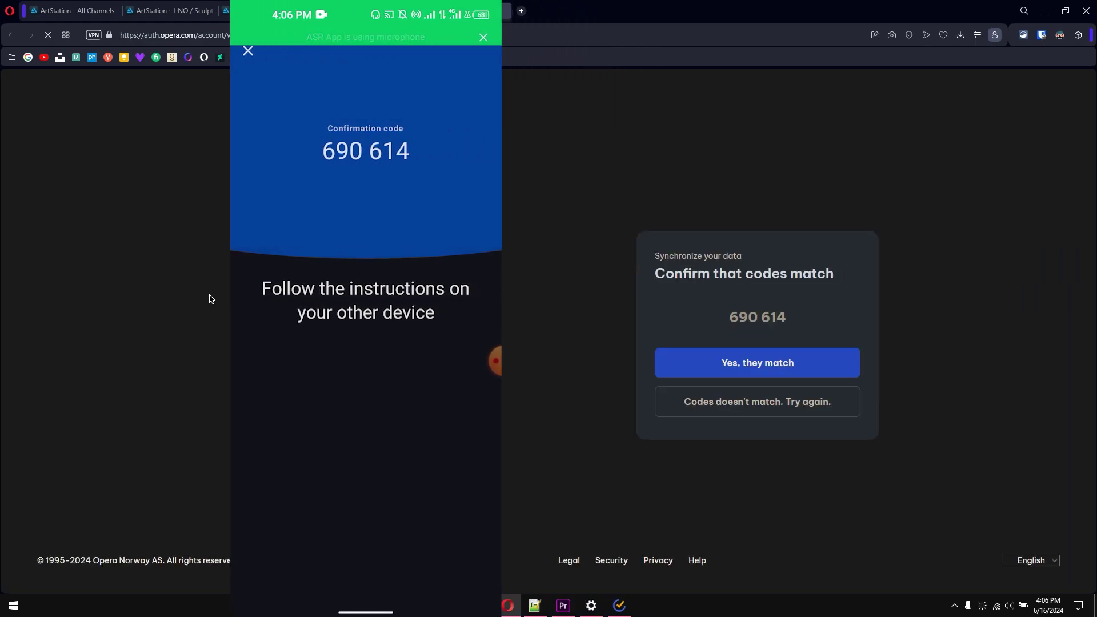
left_click(748, 375)
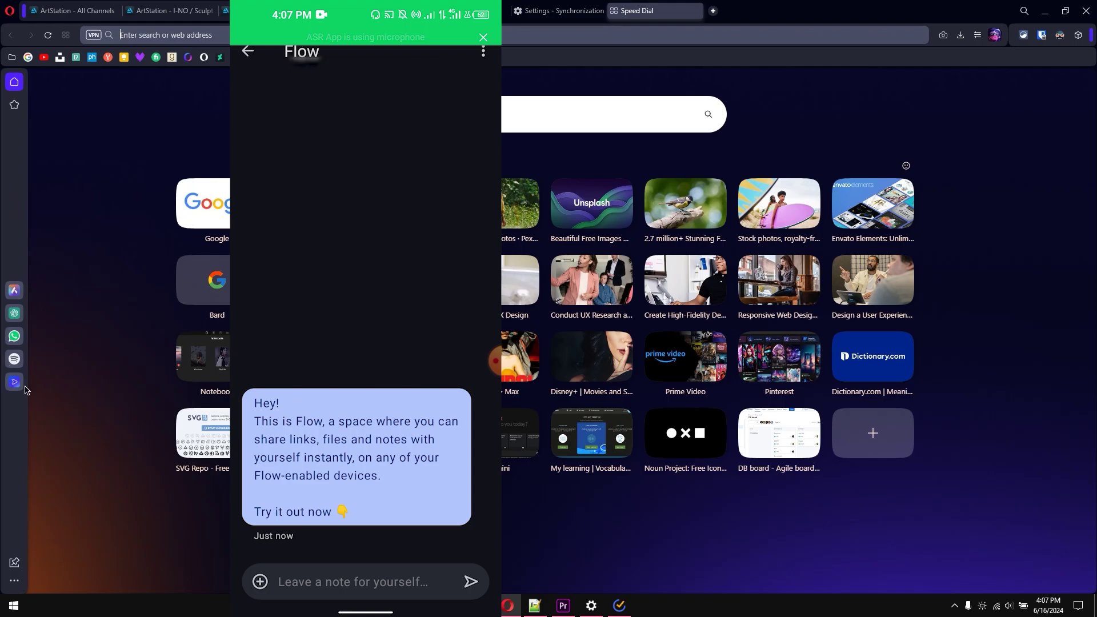
left_click(14, 382)
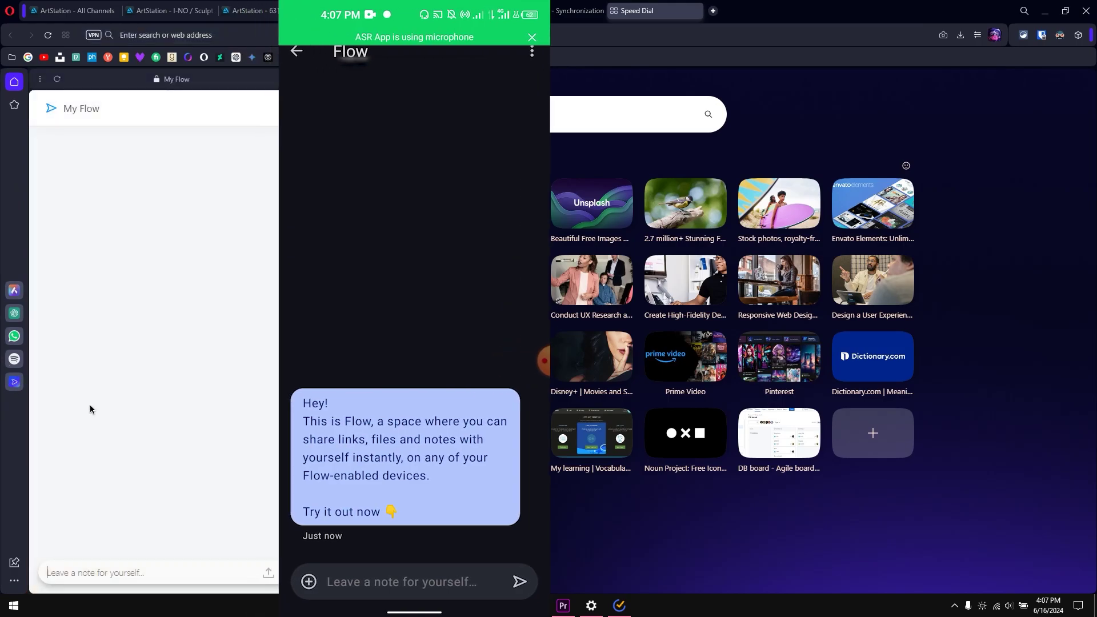
type("Hey")
key("Return")
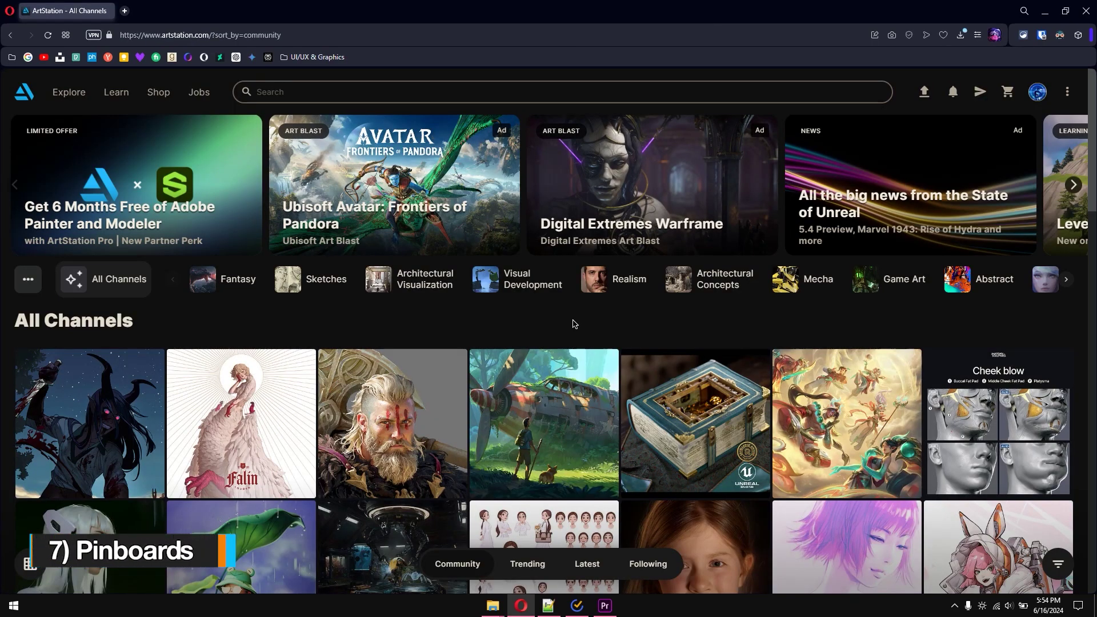
- Open Forgotten Wings II in a background tab, then open the Faligon artwork from the feed's top
scroll(573, 330, "down", 2)
middle_click(573, 324)
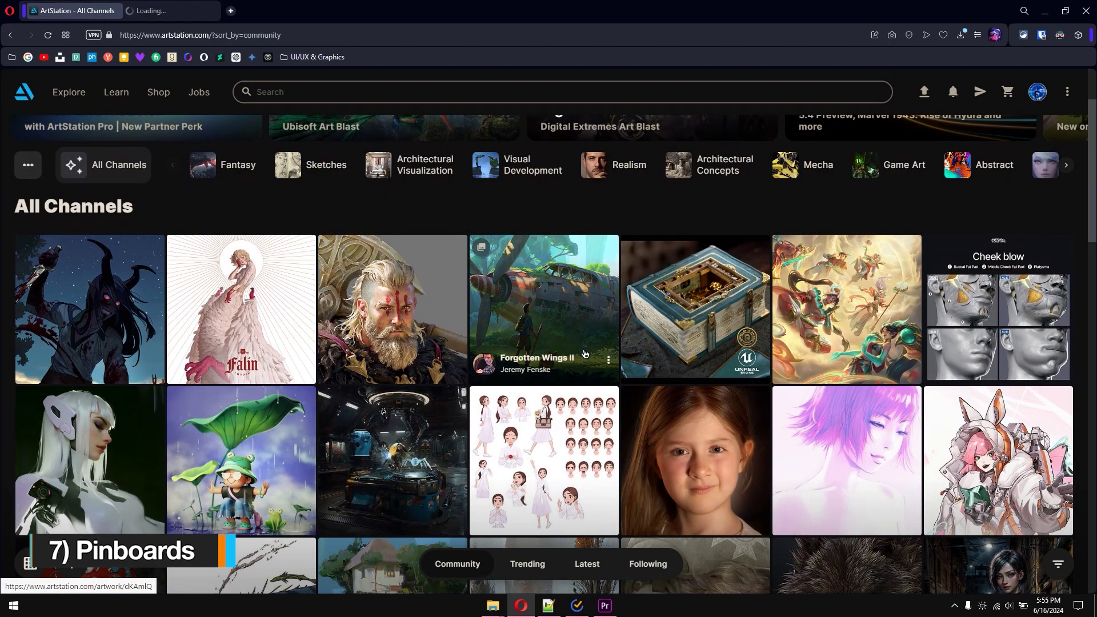
scroll(599, 276, "down", 5)
scroll(599, 276, "down", 2)
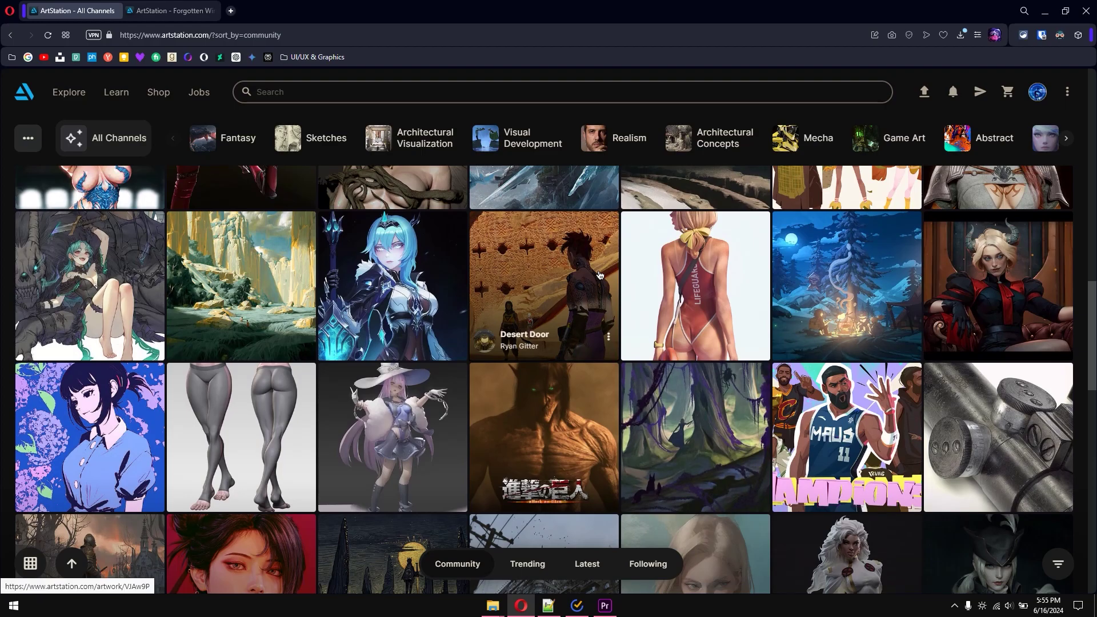
scroll(599, 276, "down", 2)
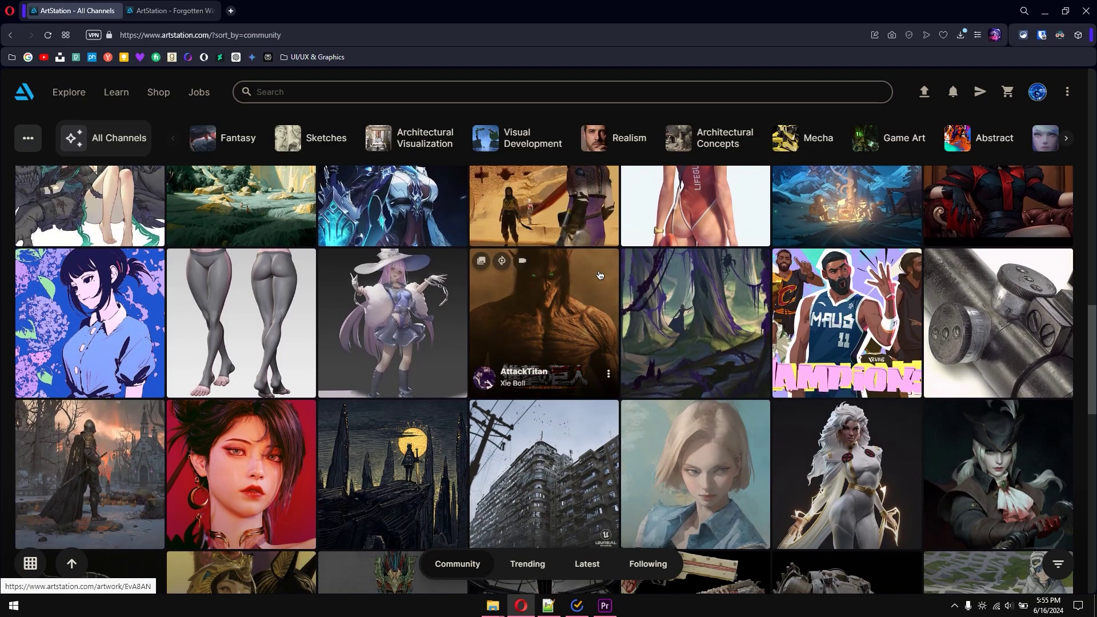
key("Home")
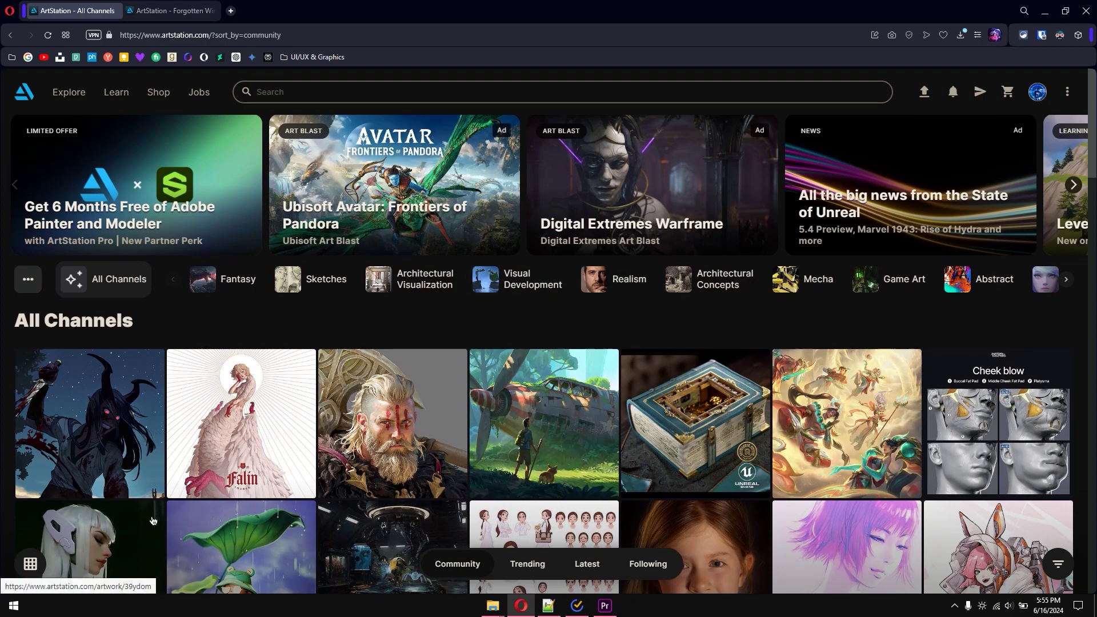
left_click(228, 391)
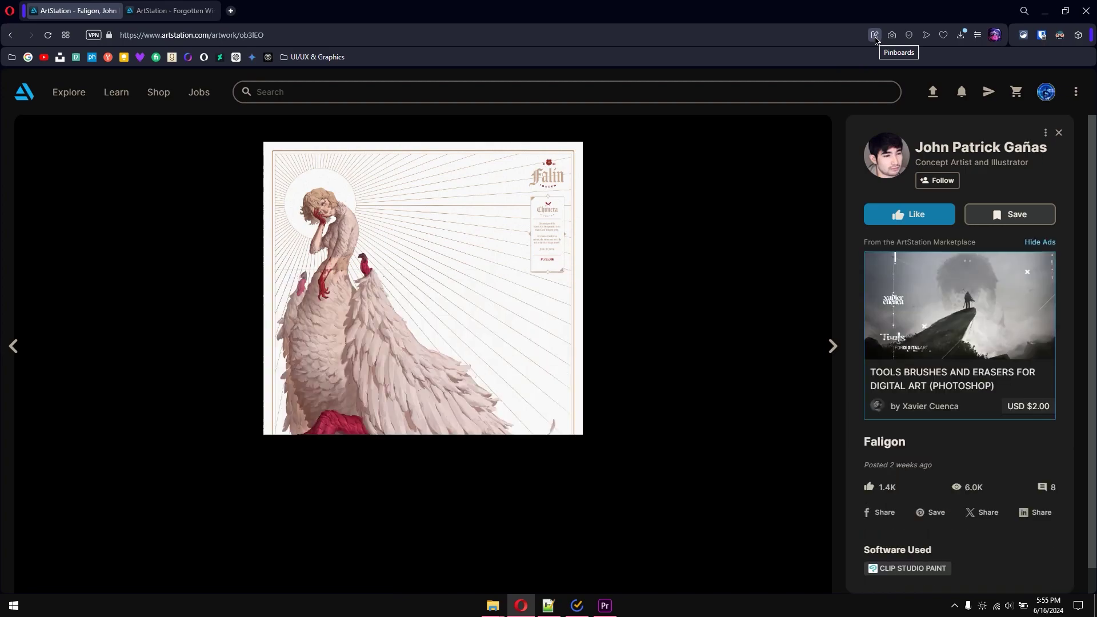
- Save the Faligon artwork page to the existing Quotes pinboard
left_click(874, 37)
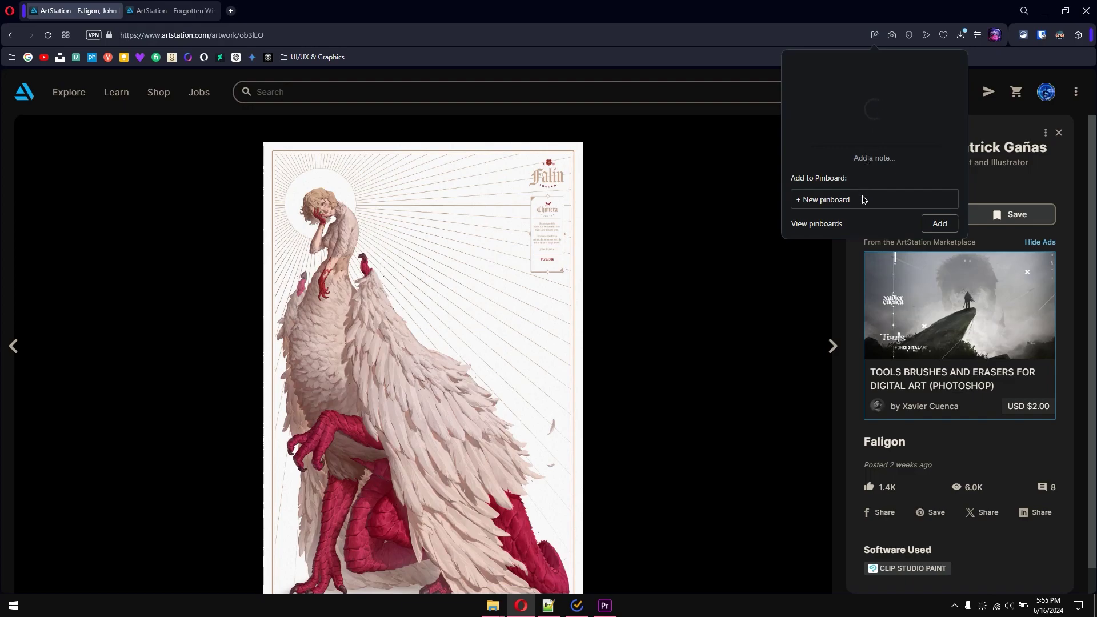
left_click(863, 200)
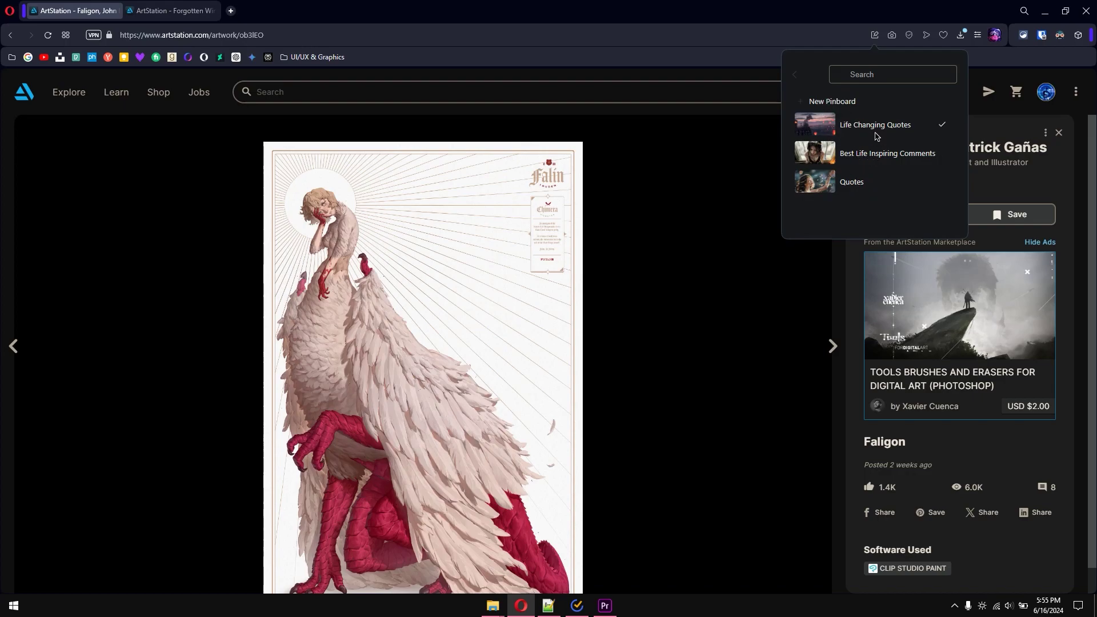
left_click(860, 183)
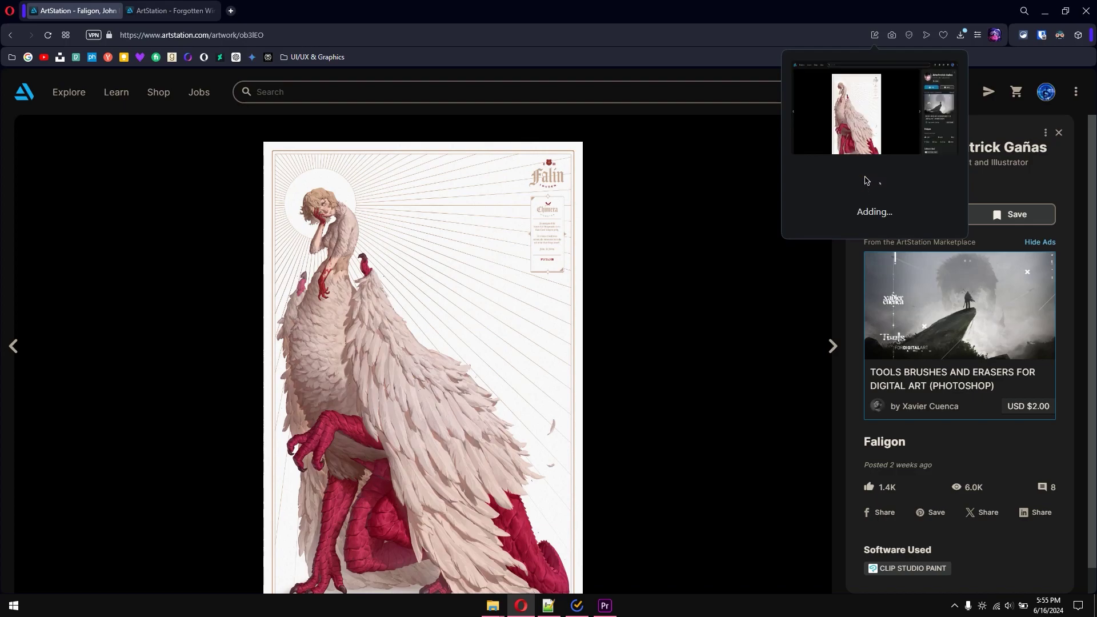
- Move to the Field of Triumph artwork and select its story text down to 'dream.'
left_click(832, 346)
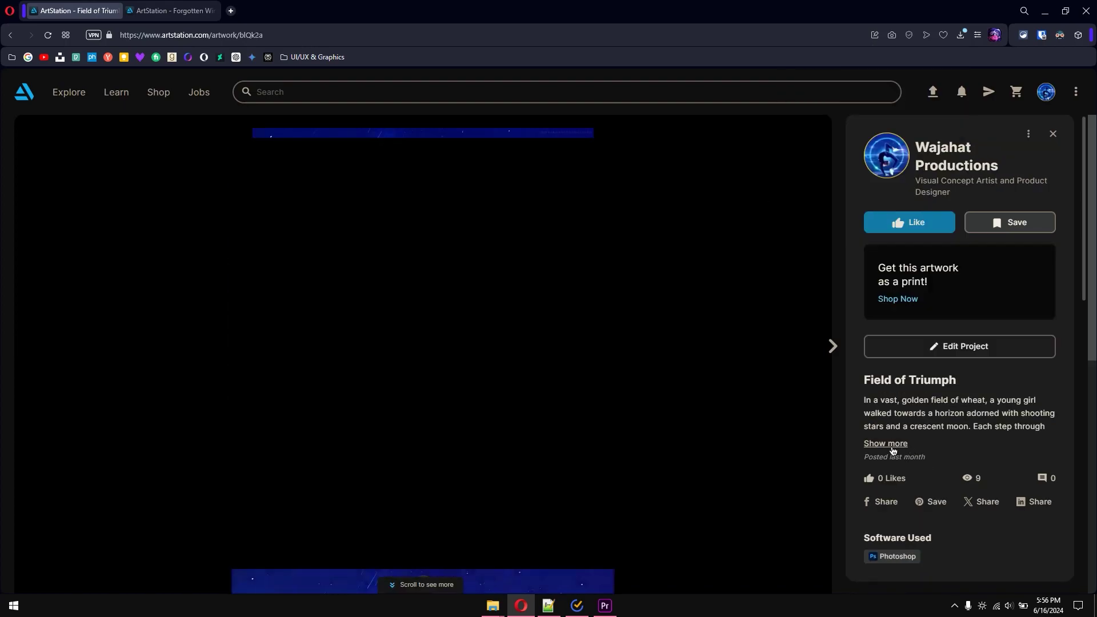
scroll(950, 413, "down", 2)
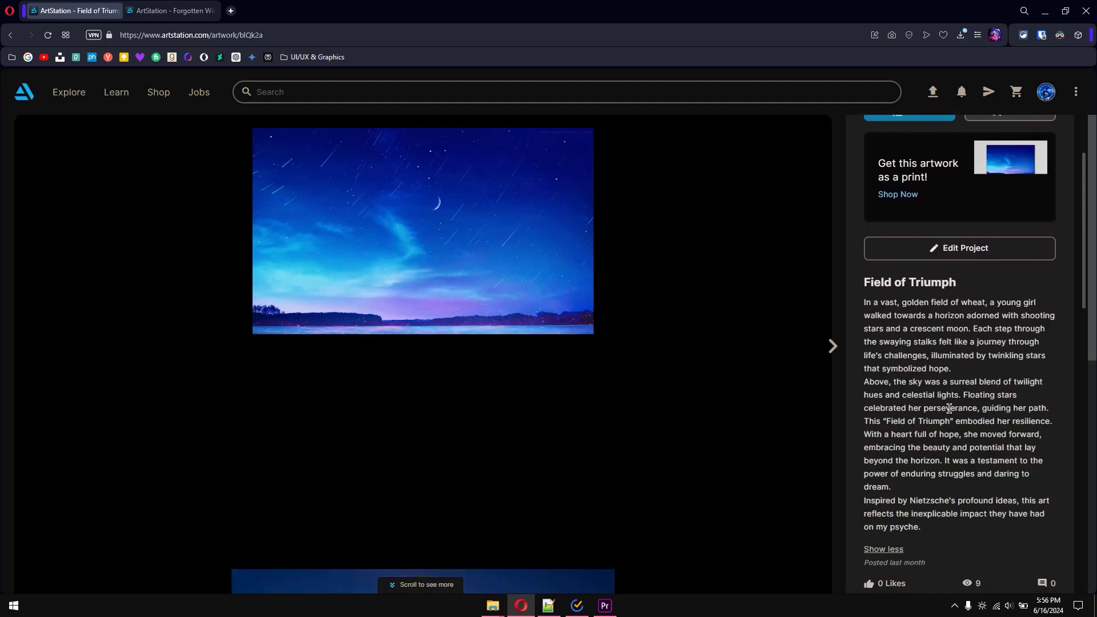
double_click(924, 341)
left_click(923, 341)
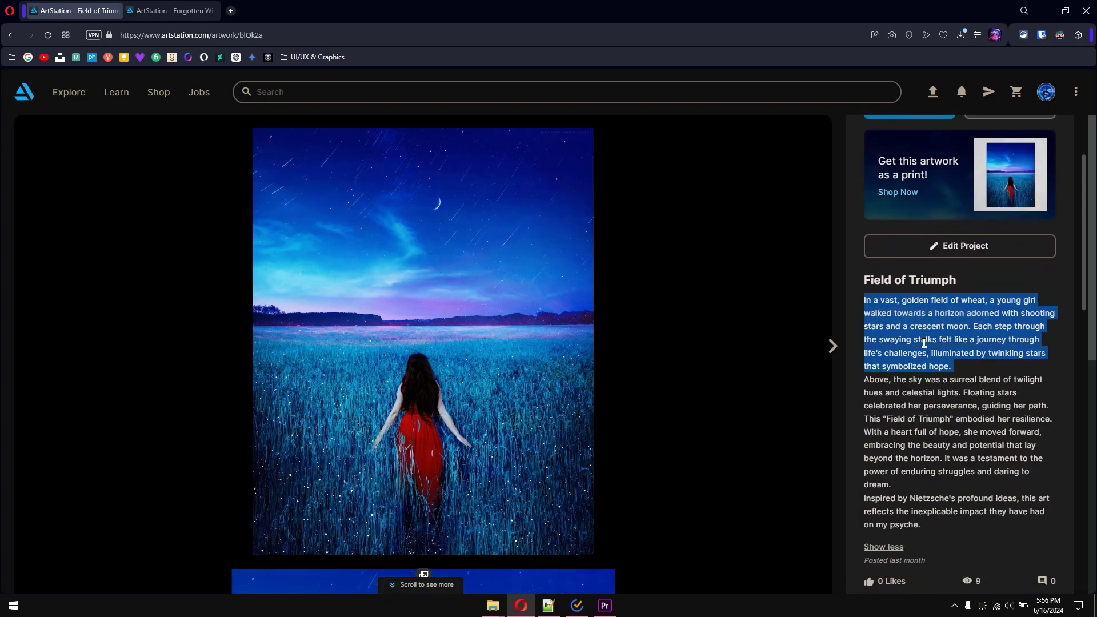
left_click(881, 306)
left_click_drag(889, 361, 918, 492)
- Save the selected Field of Triumph story snapshot to the Quotes pinboard
left_click(875, 38)
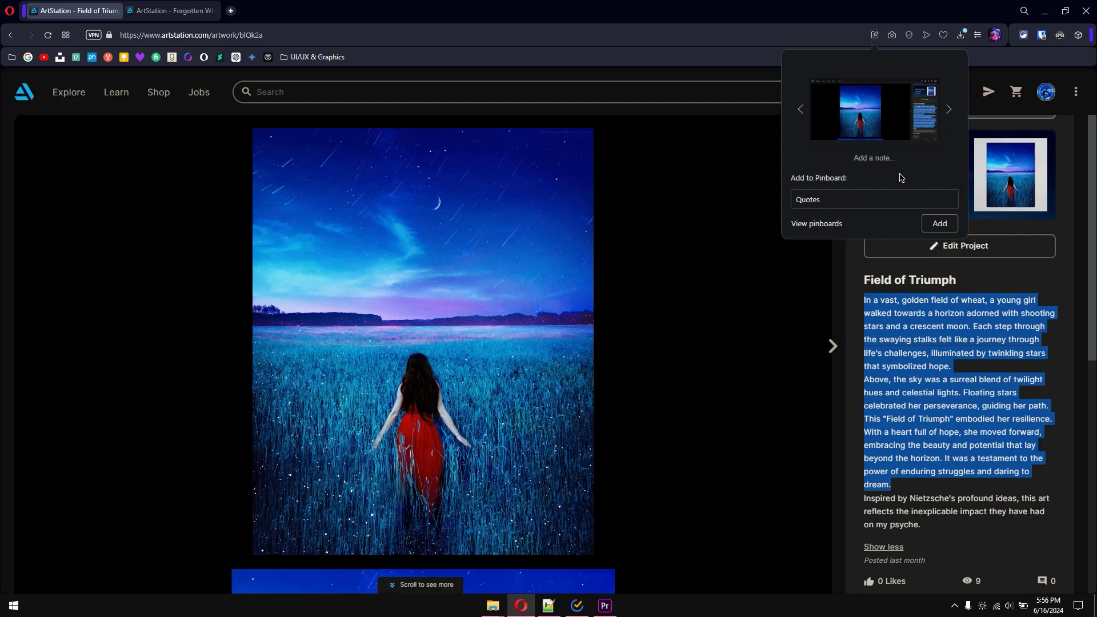
left_click(938, 228)
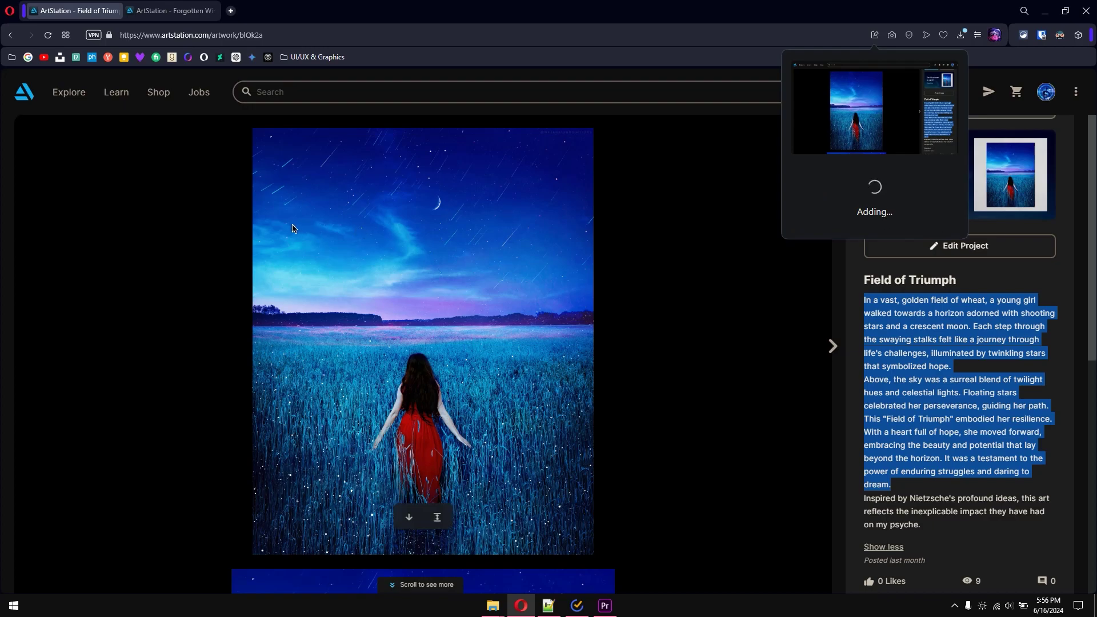
mouse_move(3, 337)
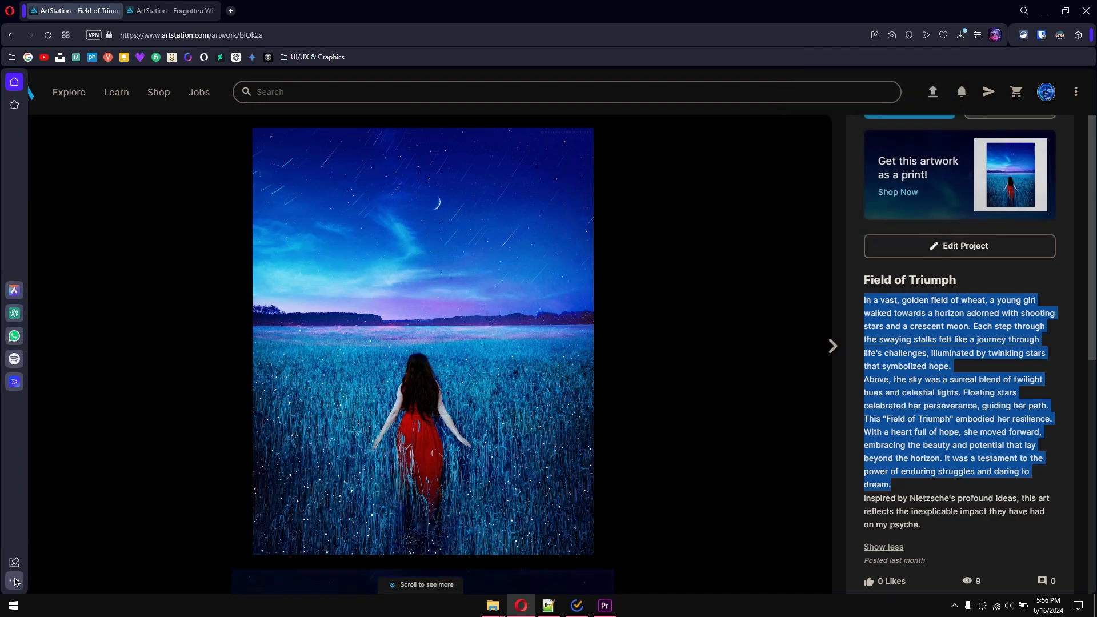
- Launch Pinboards from the Opera Tools list in Sidebar Setup, showing the overview in a new tab
left_click(14, 580)
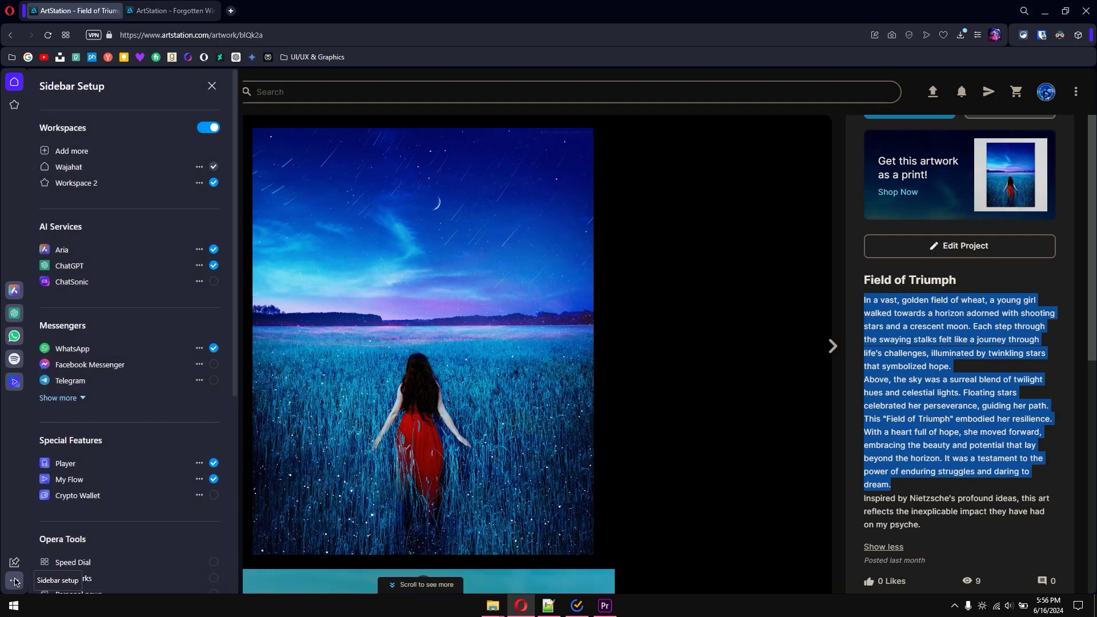
scroll(151, 524, "down", 4)
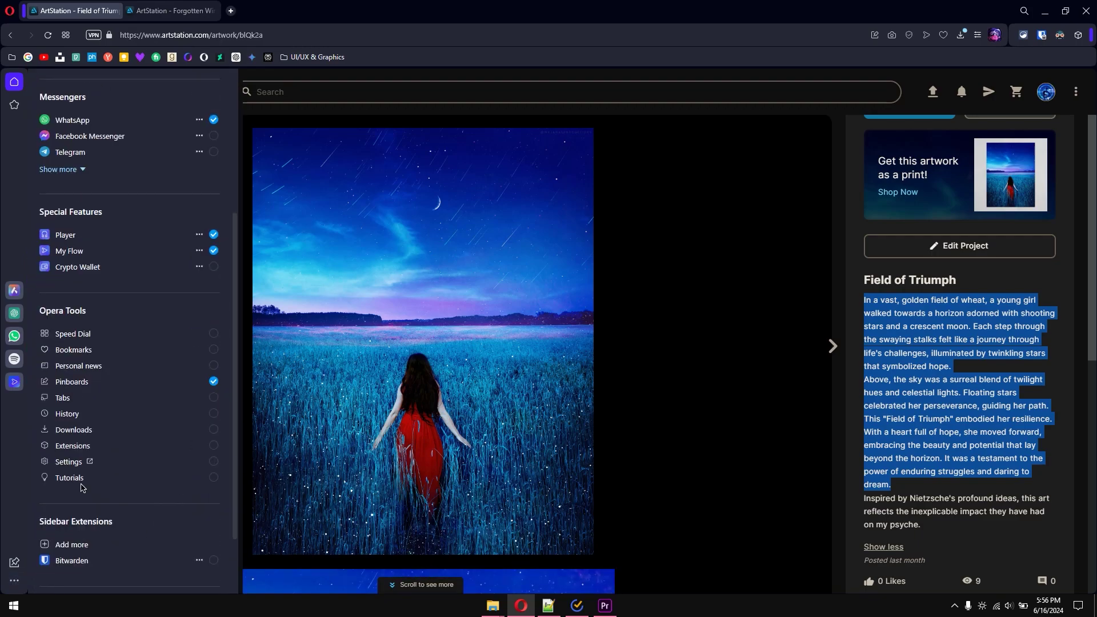
left_click(15, 562)
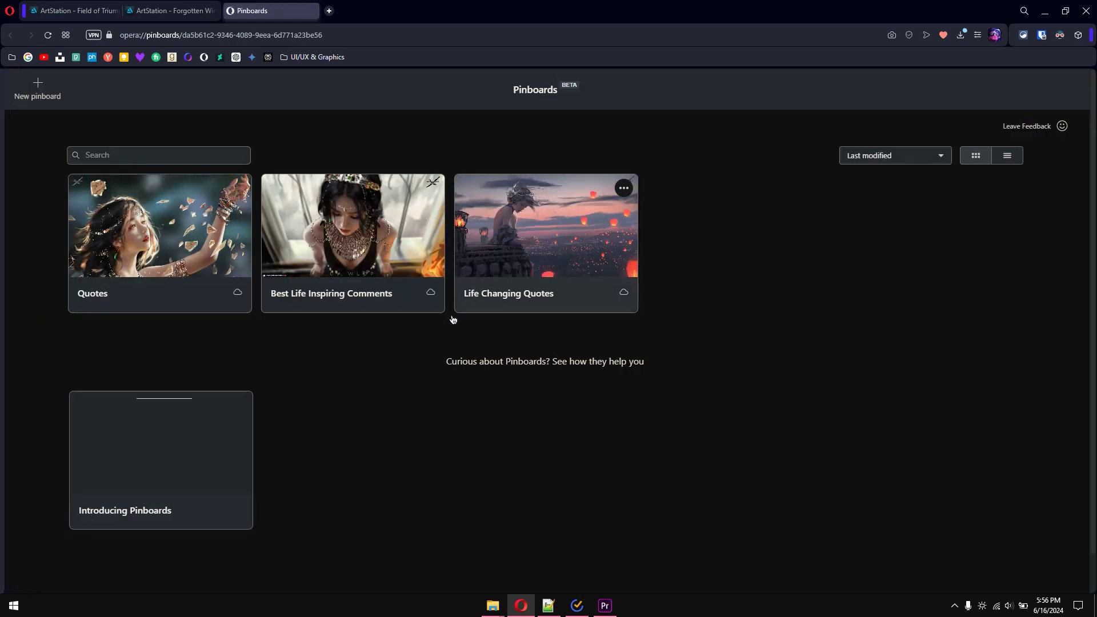
- Add an empty note card to the Quotes board and return to the Pinboards overview
left_click(197, 233)
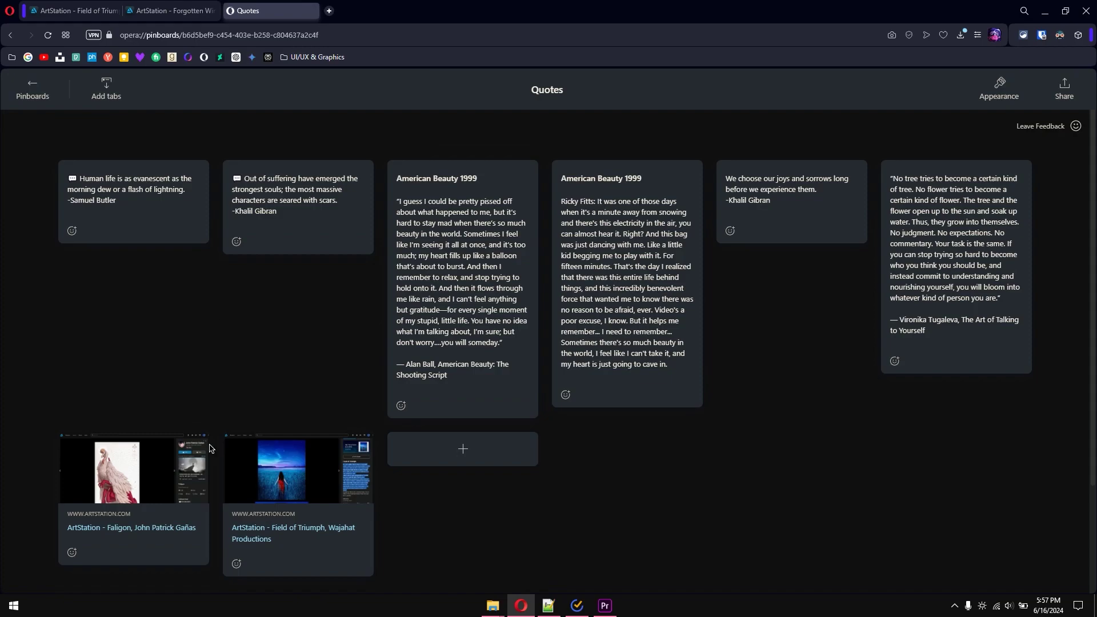
mouse_move(308, 534)
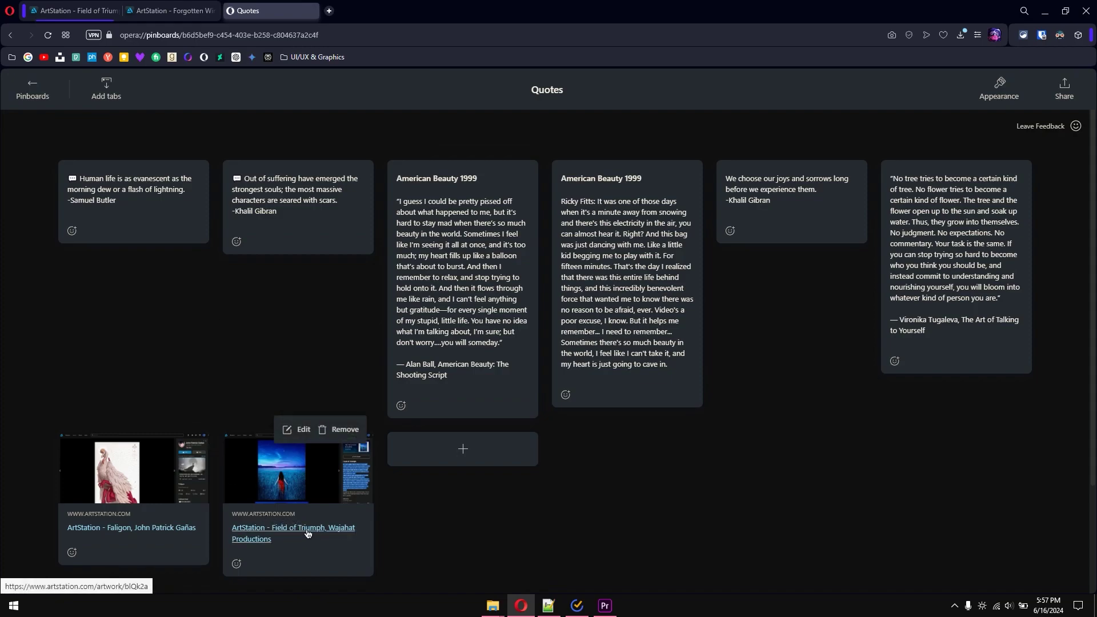
mouse_move(150, 530)
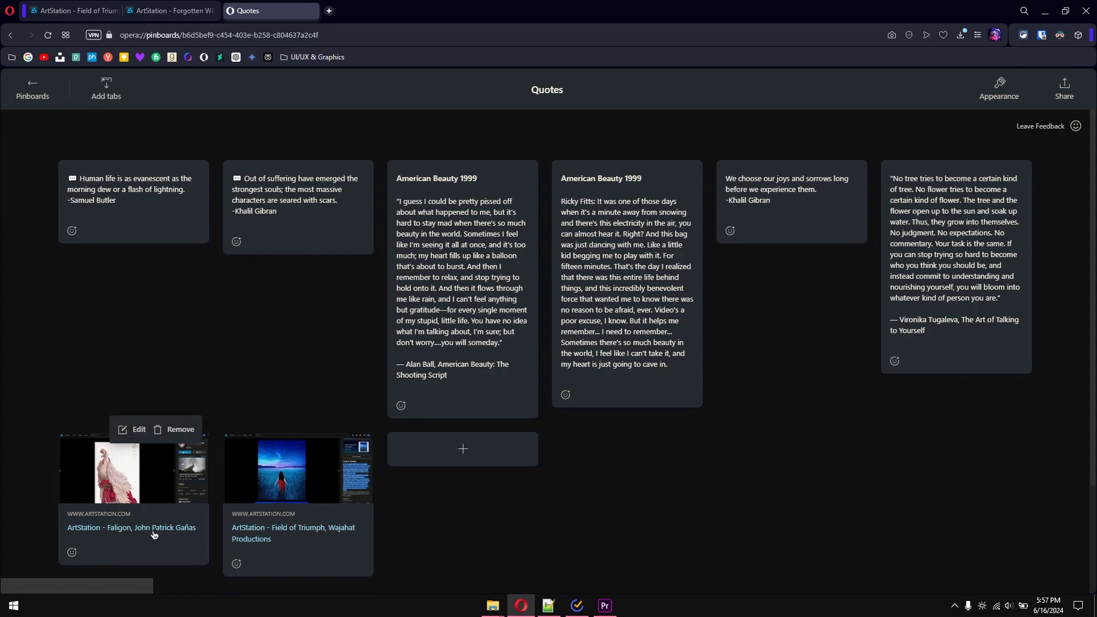
left_click(462, 451)
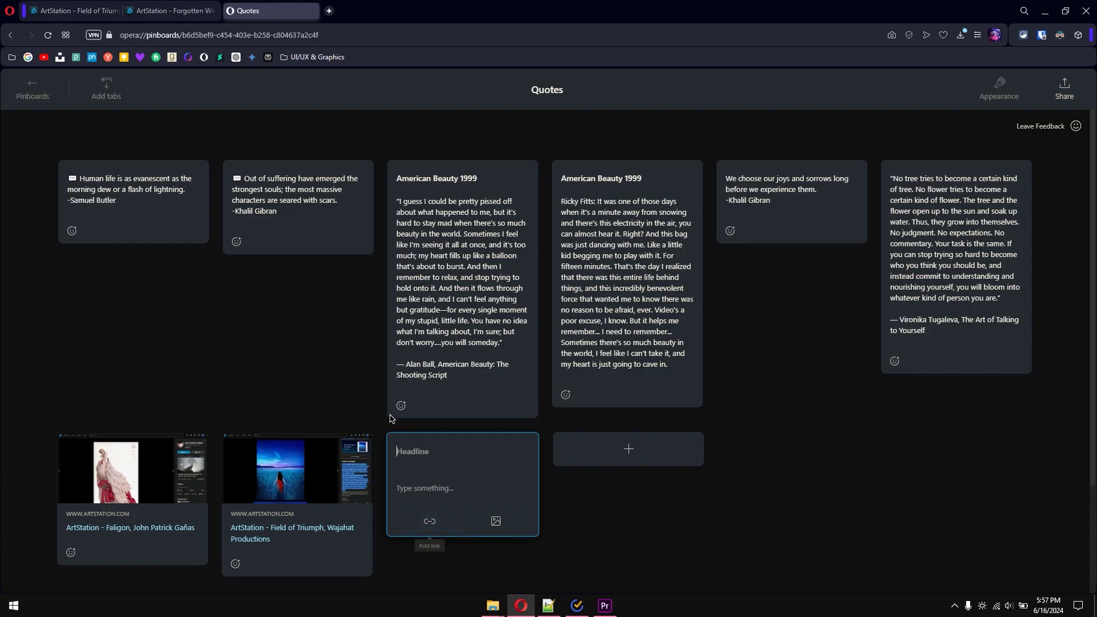
left_click(276, 349)
left_click(32, 86)
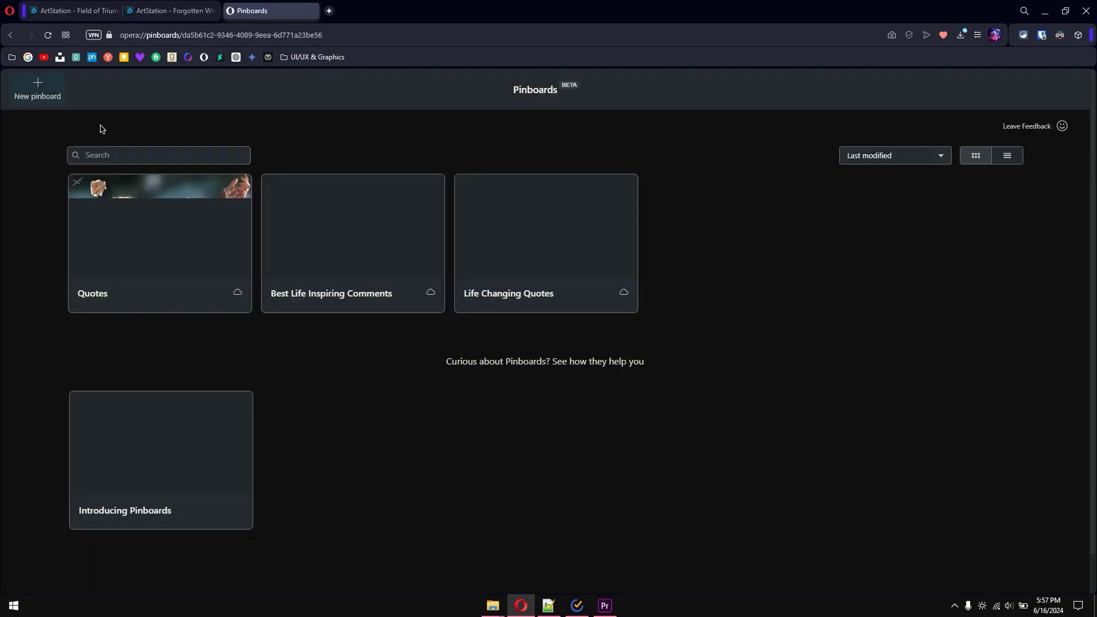
- Create Pinboard 1 with a card holding a portrait image from Pictures, then return to the overview
left_click(35, 85)
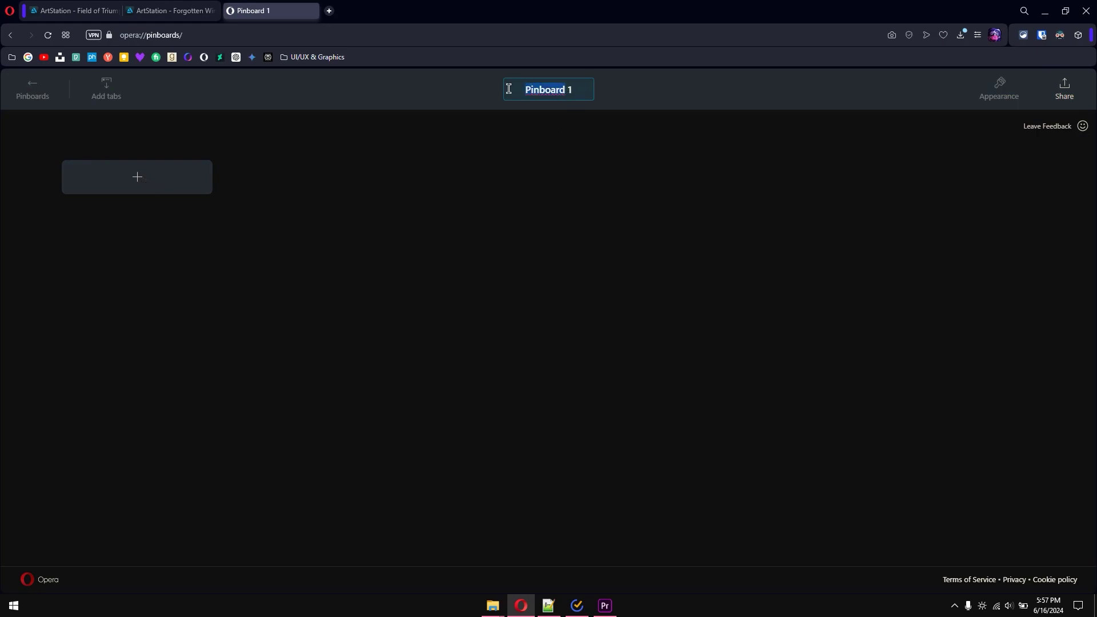
left_click(273, 189)
left_click(179, 187)
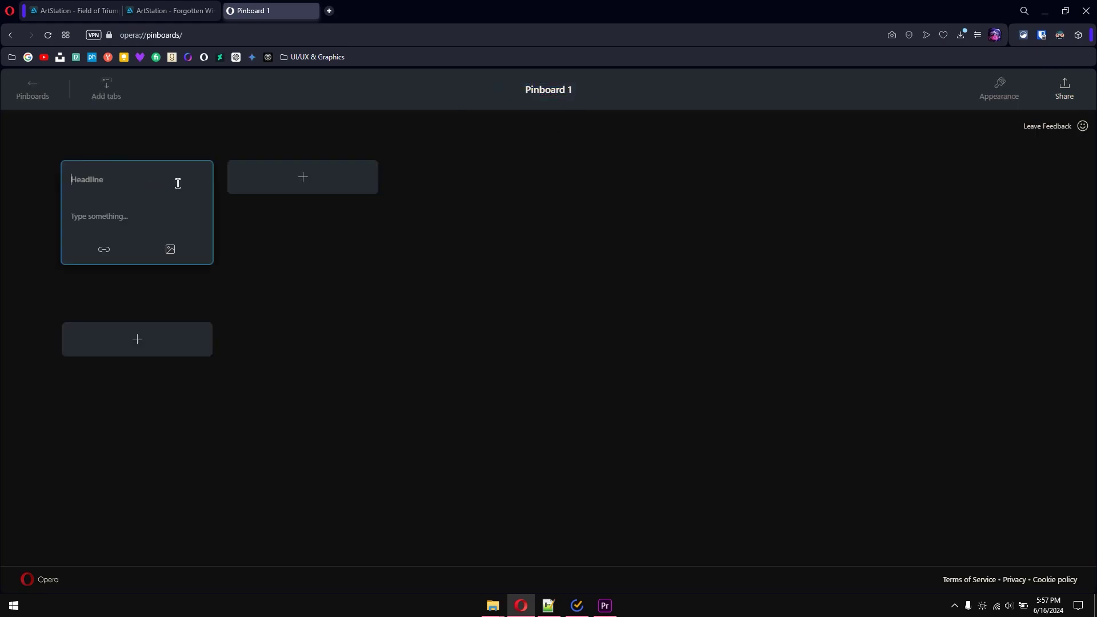
left_click(166, 257)
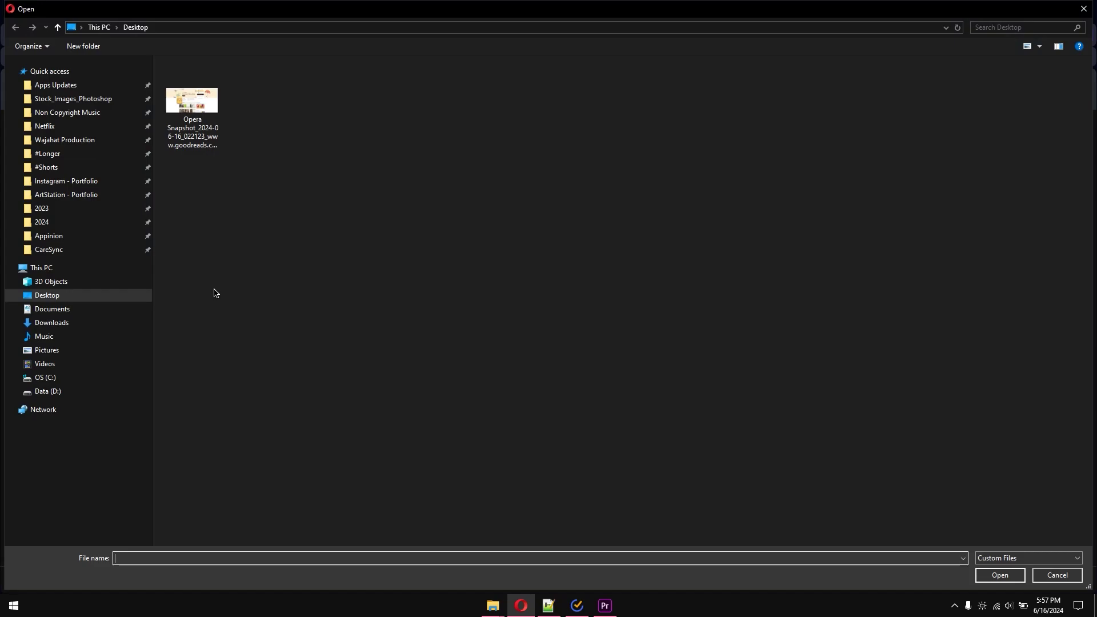
left_click(105, 351)
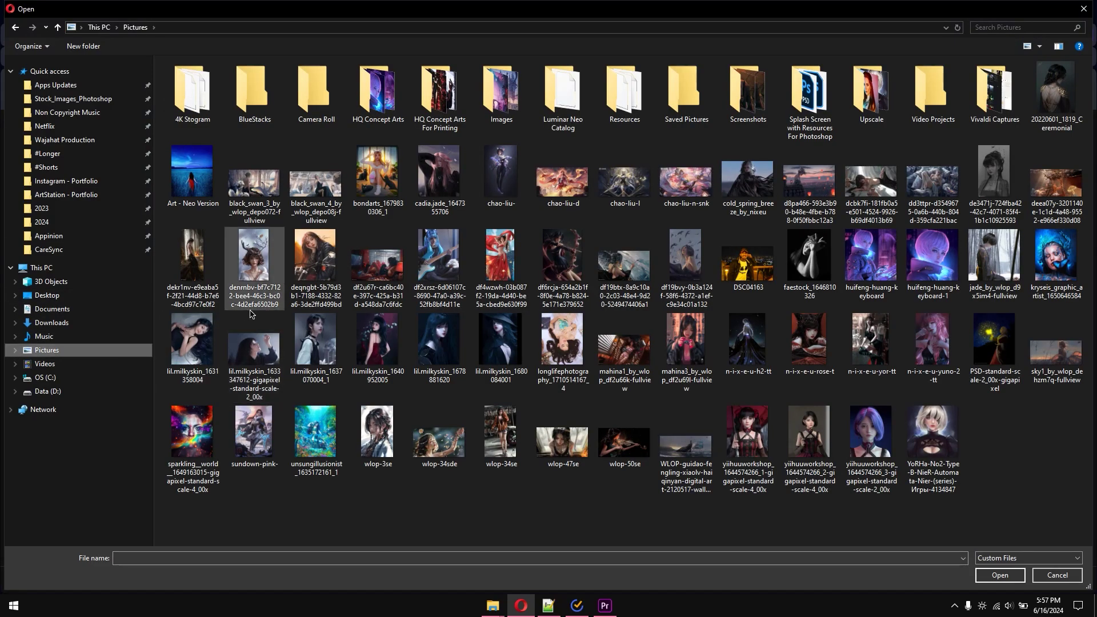
double_click(304, 346)
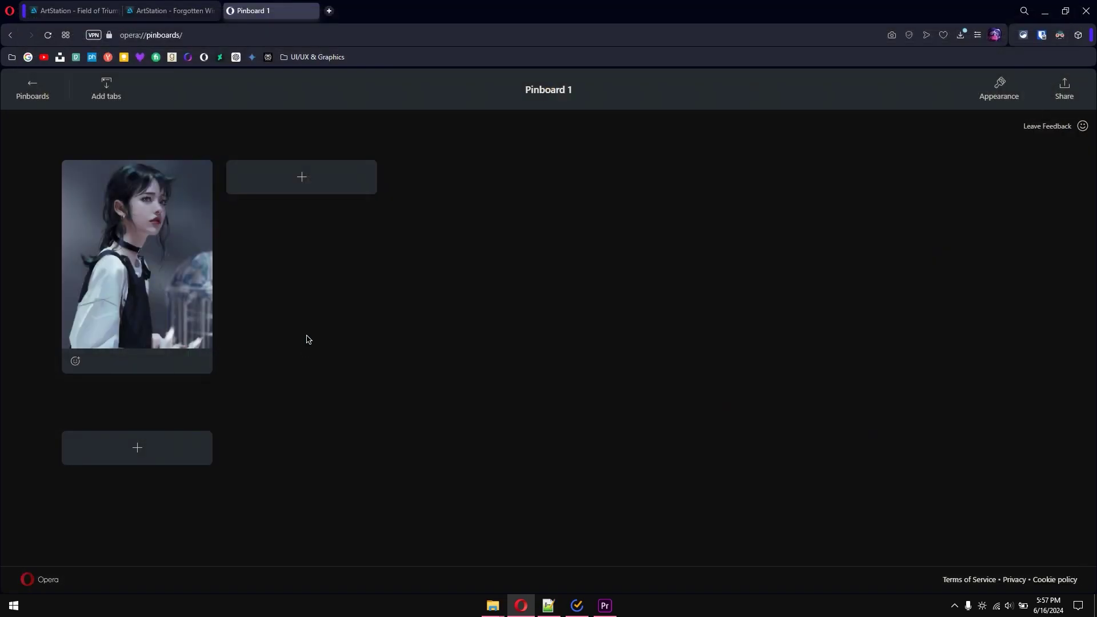
left_click(25, 92)
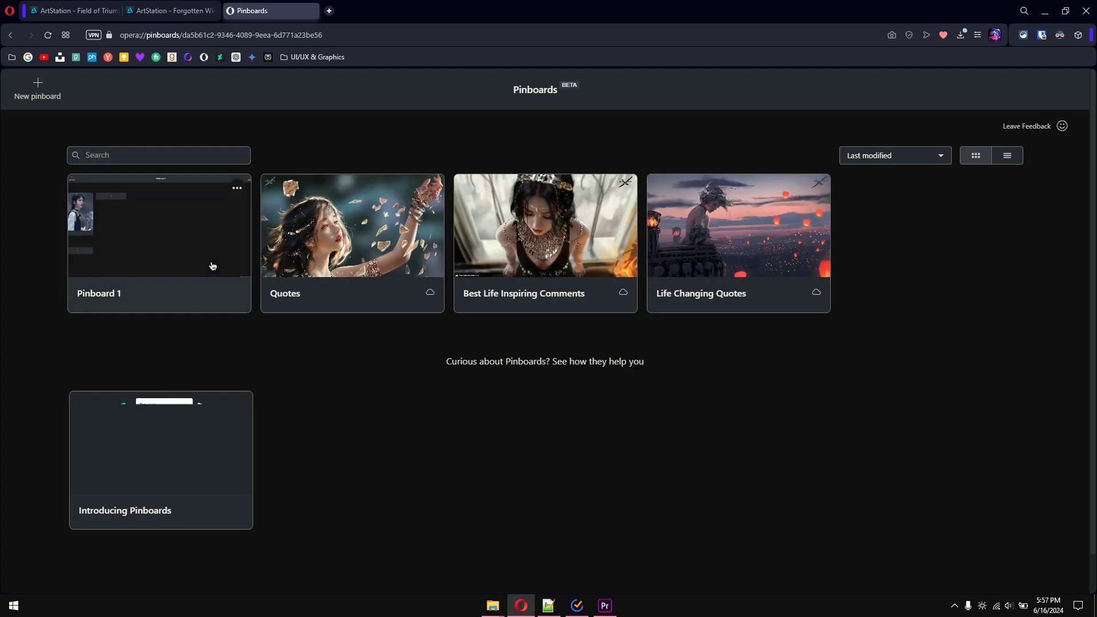
mouse_move(238, 194)
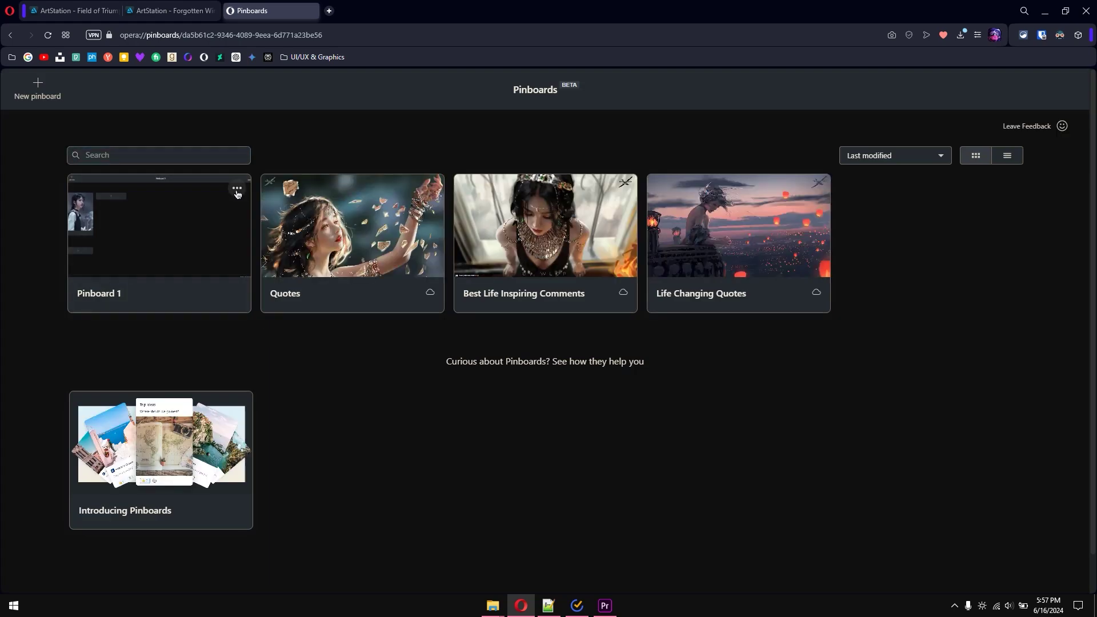
- Set Pinboard 1's cover to the wlop-50se violin picture and open a new Speed Dial tab
left_click(237, 190)
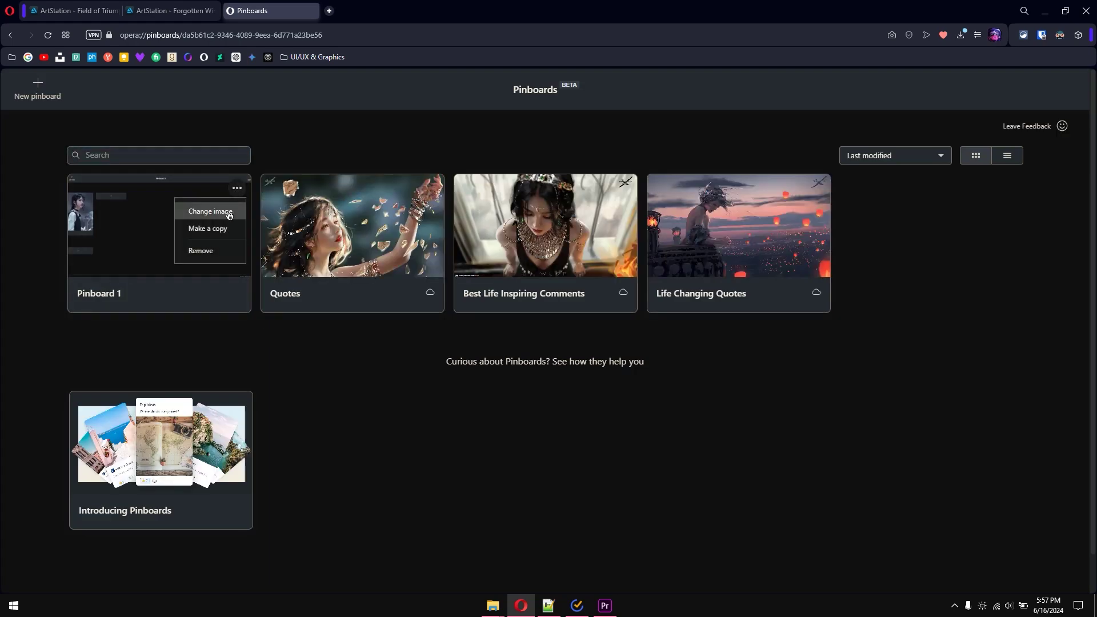
left_click(229, 213)
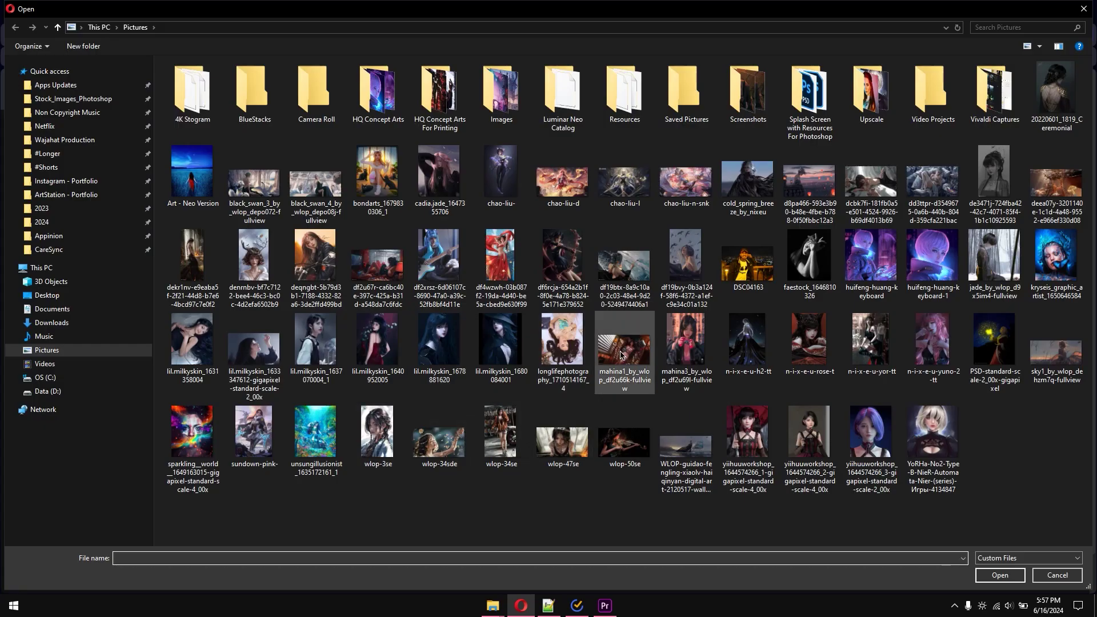
double_click(624, 441)
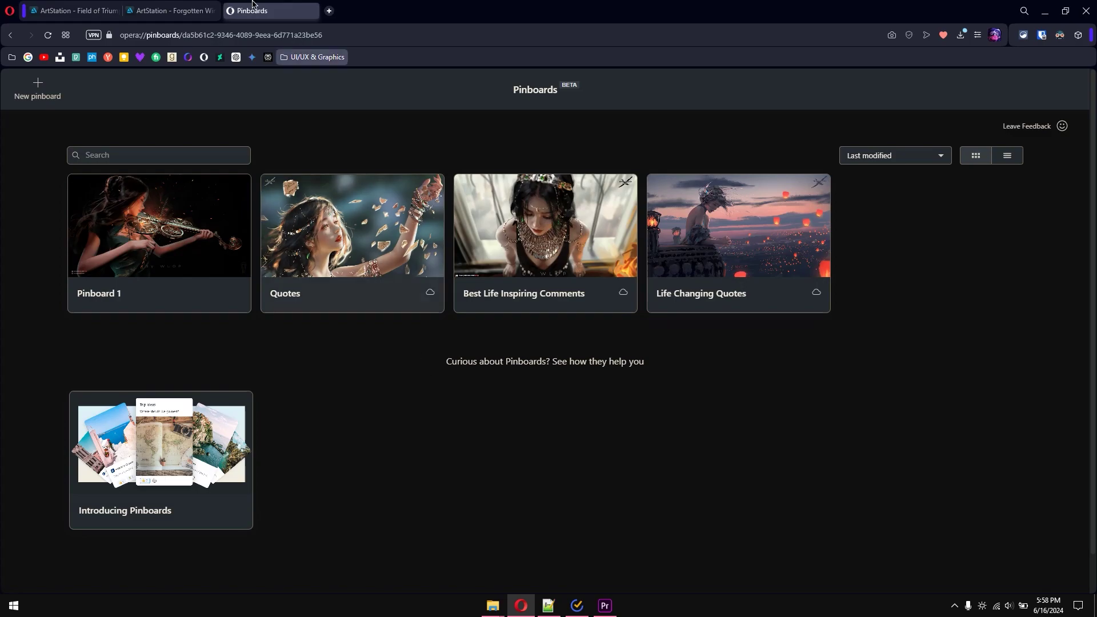
left_click(328, 10)
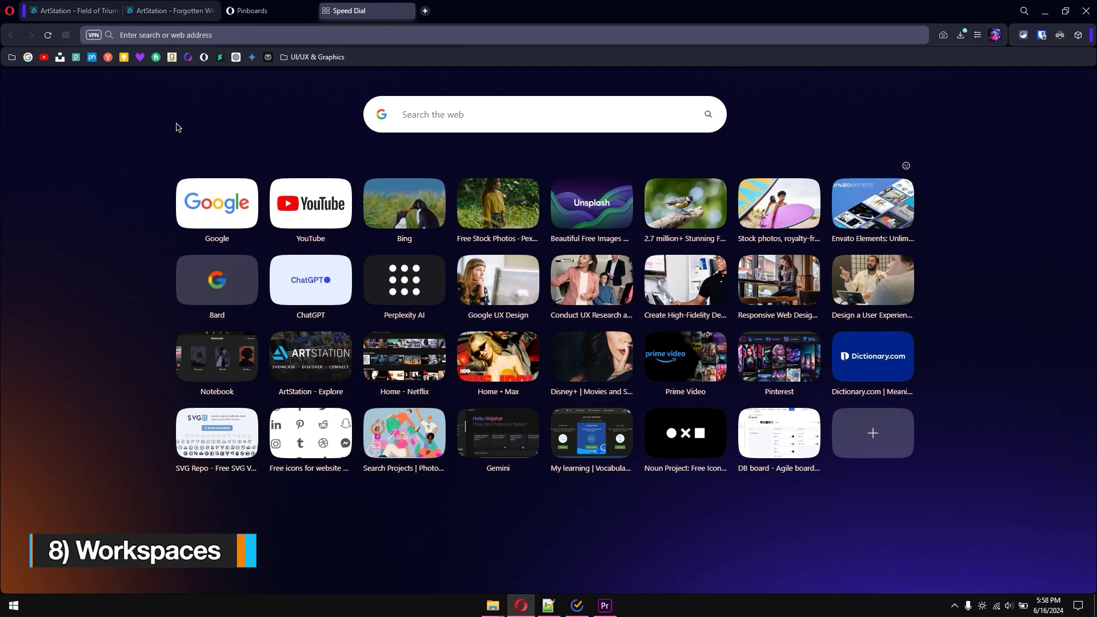
left_click(9, 14)
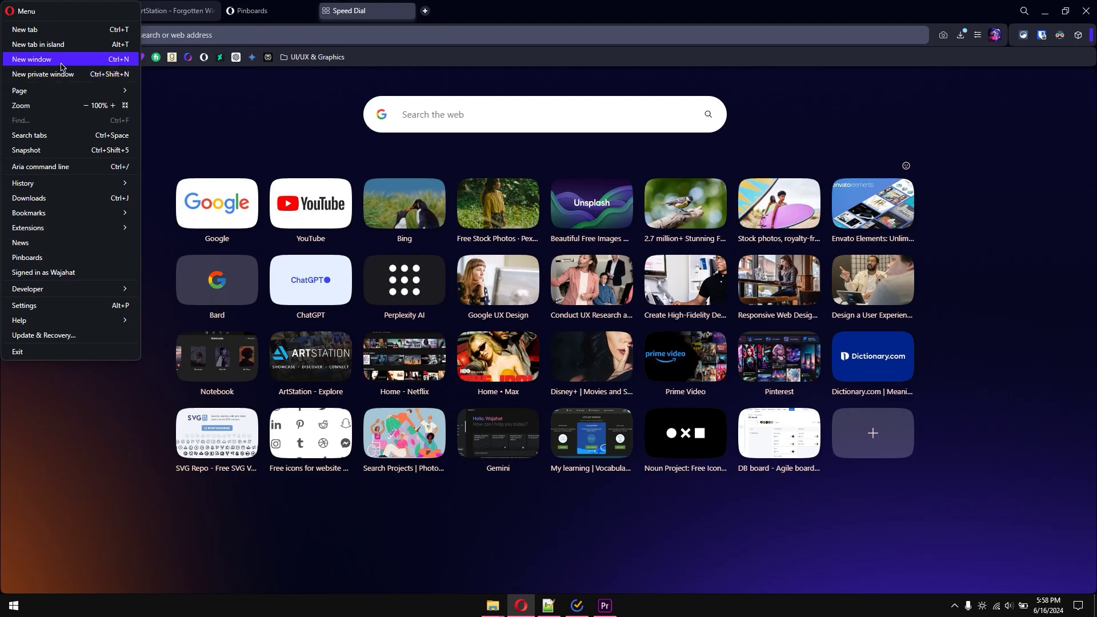
left_click(151, 71)
mouse_move(2, 84)
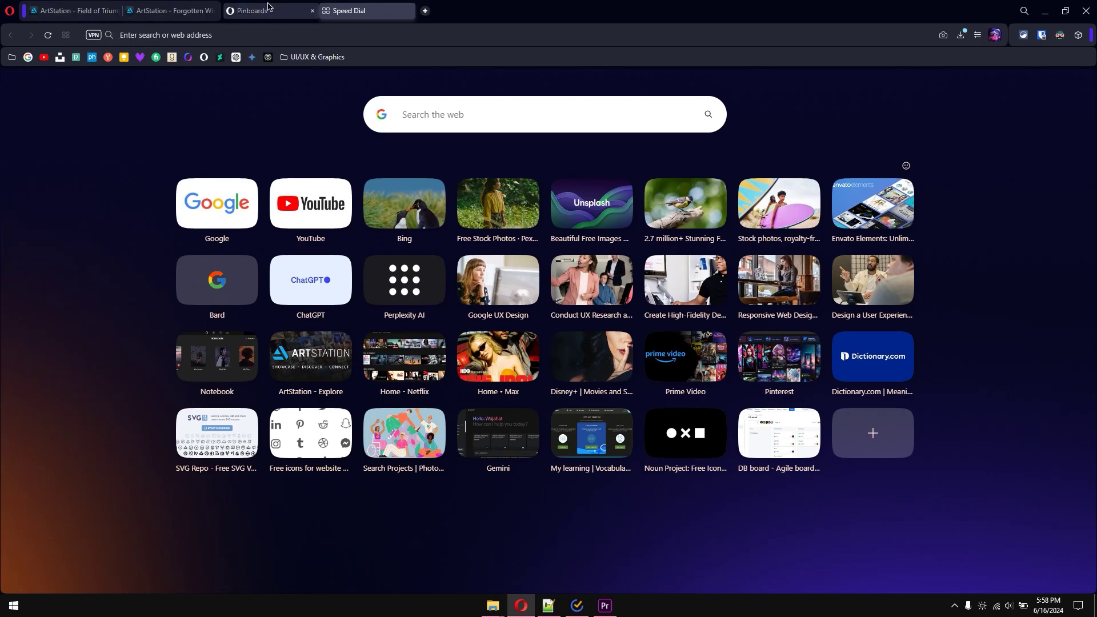
left_click(10, 10)
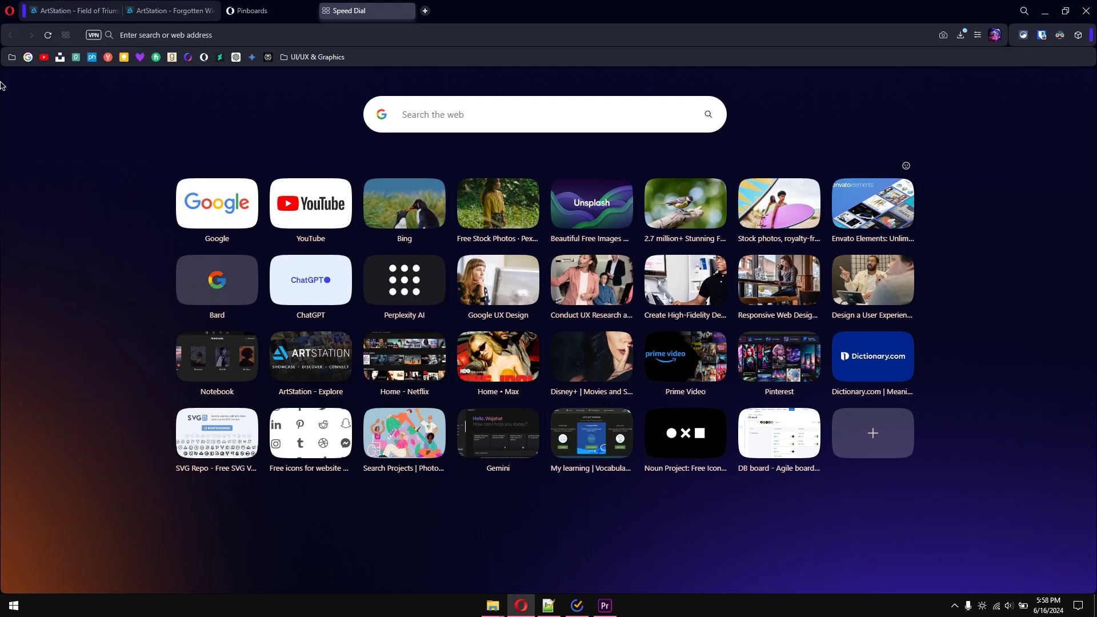
- In Workspace 2, open YouTube from the bookmarks and two more bookmarks in new tabs
mouse_move(2, 85)
left_click(14, 106)
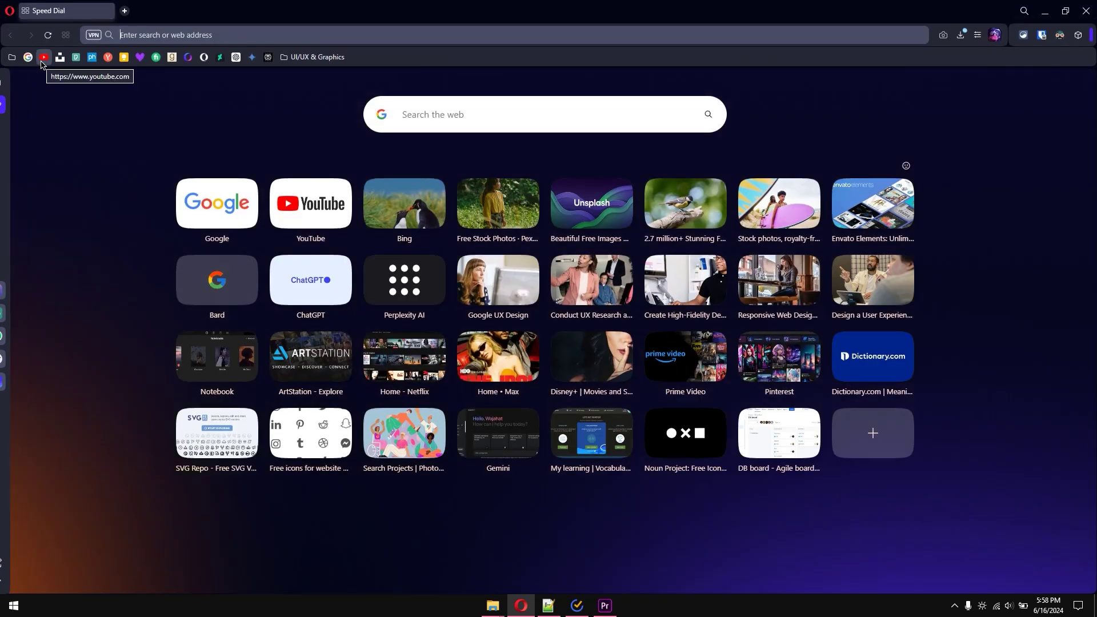
left_click(43, 60)
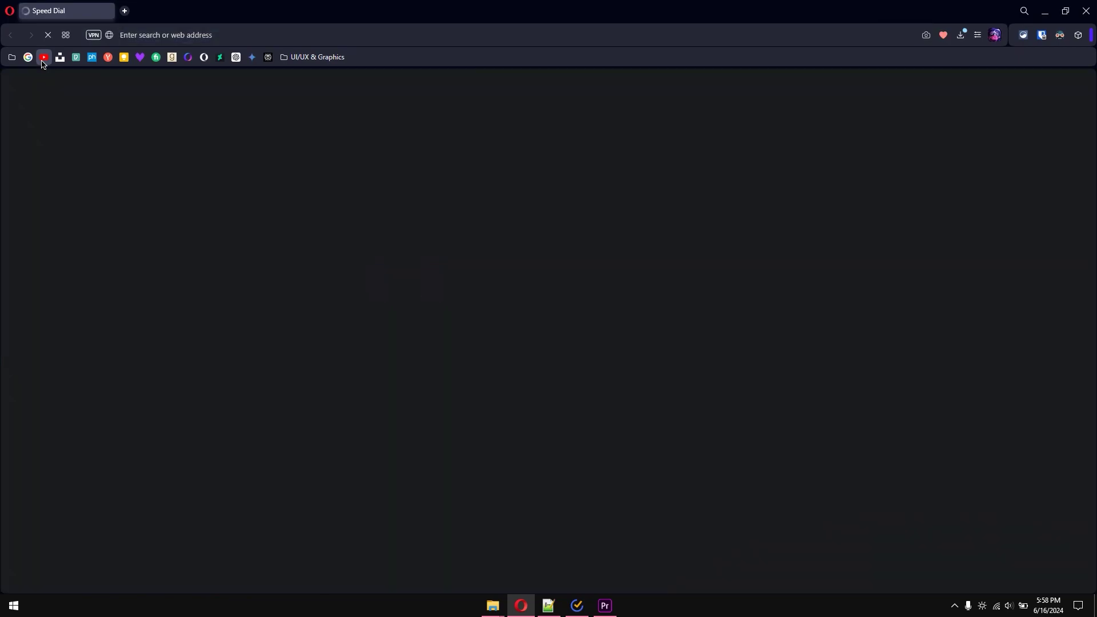
right_click(59, 62)
left_click(86, 84)
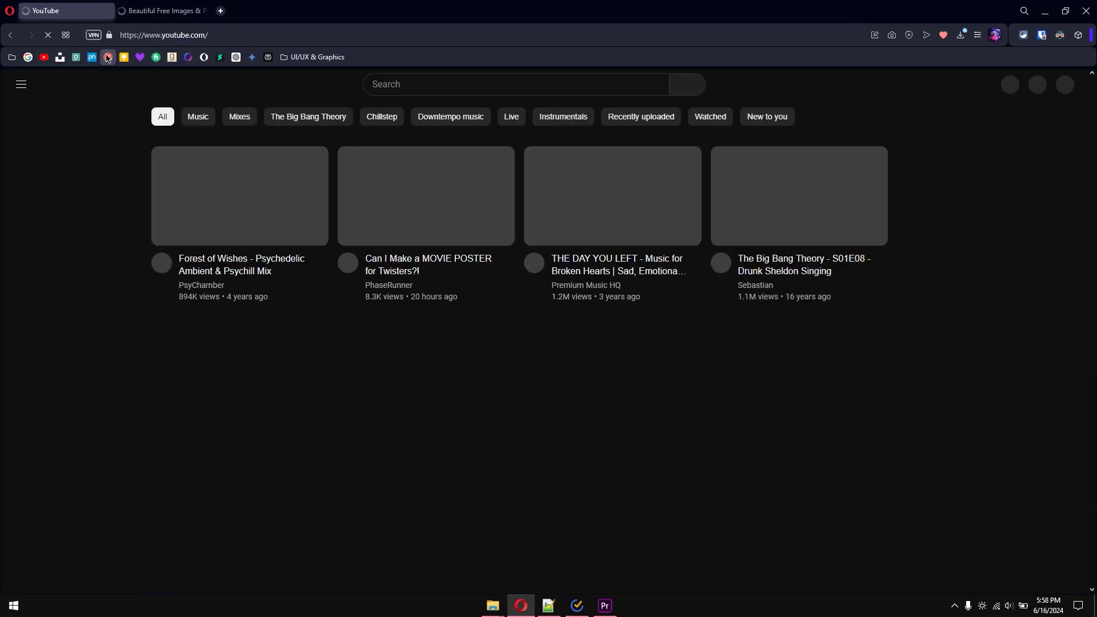
right_click(92, 57)
left_click(122, 76)
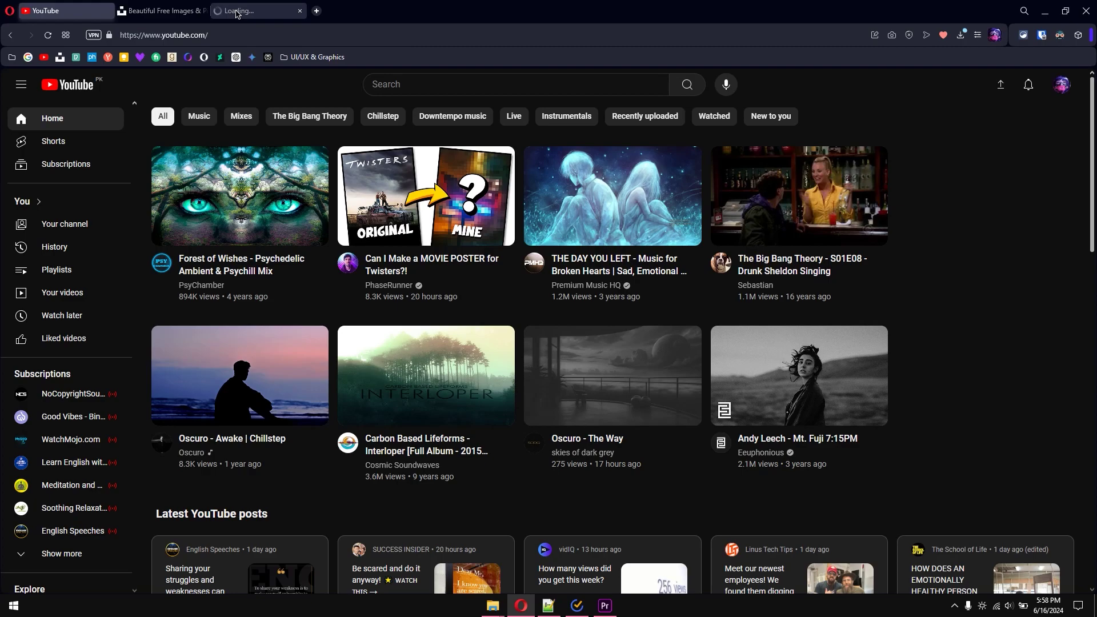
- Check the PxHere and Unsplash tabs, visit the other workspace's ArtStation tab, then return
left_click(231, 13)
left_click(173, 4)
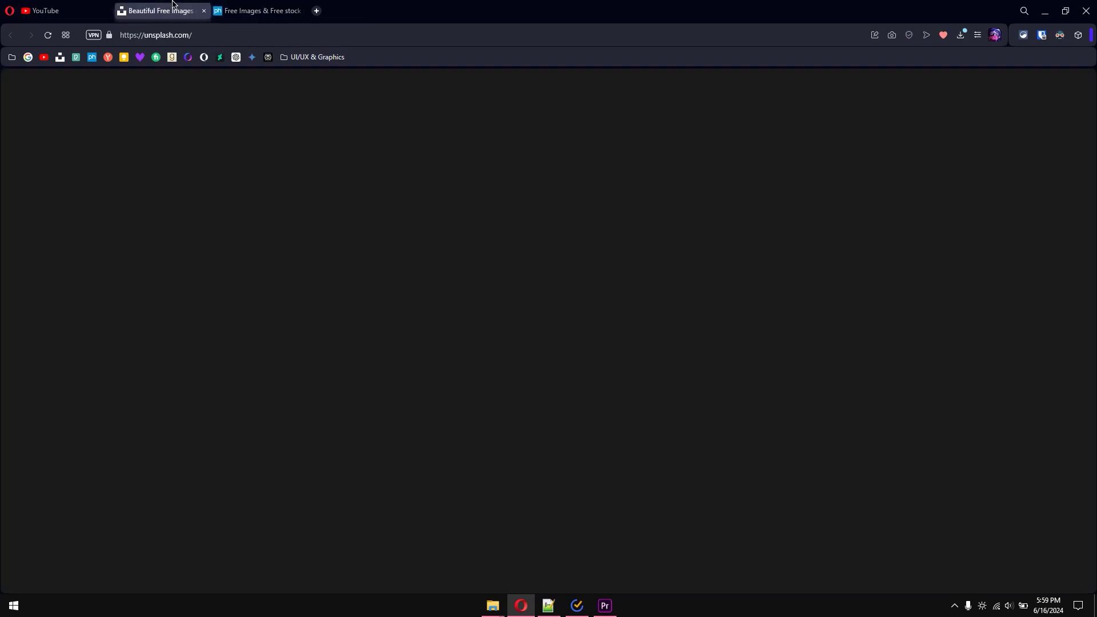
mouse_move(3, 103)
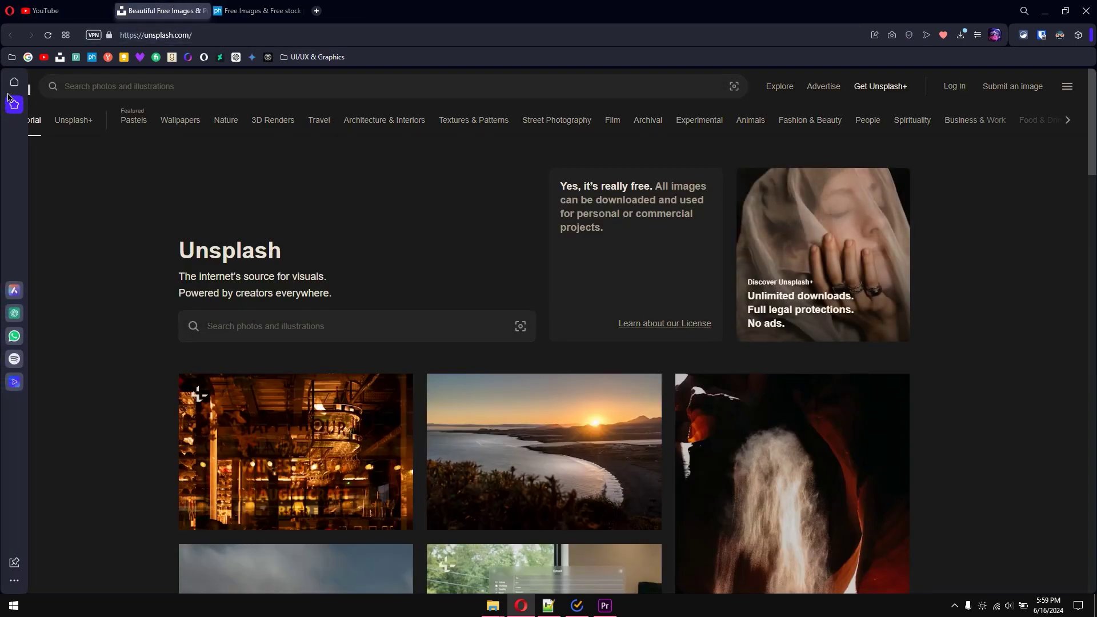
left_click(15, 84)
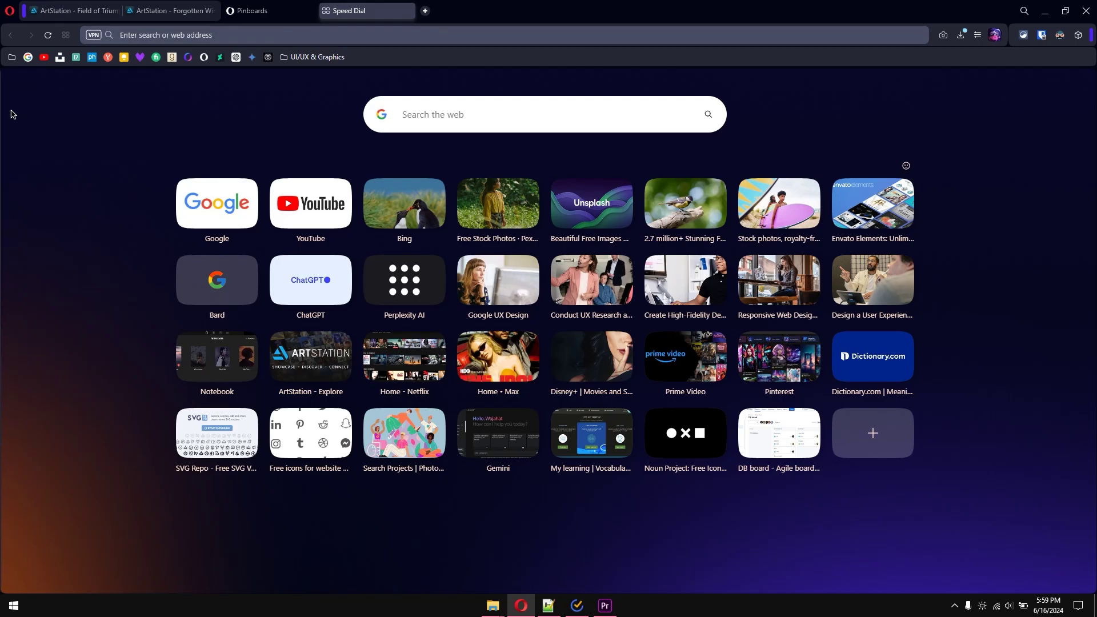
left_click(105, 12)
left_click(14, 104)
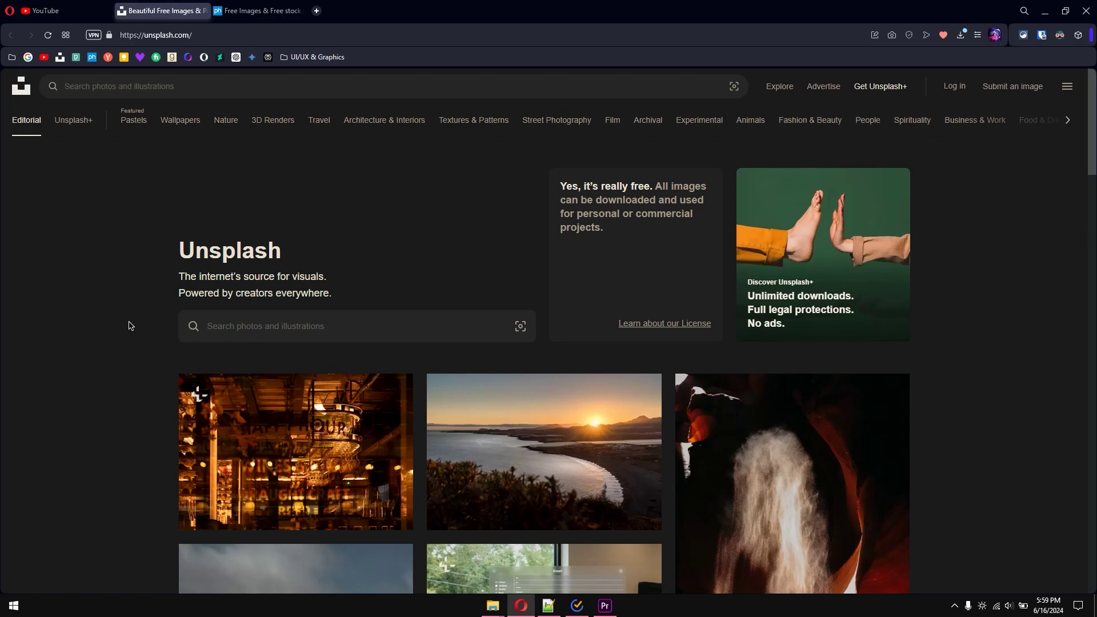
mouse_move(7, 117)
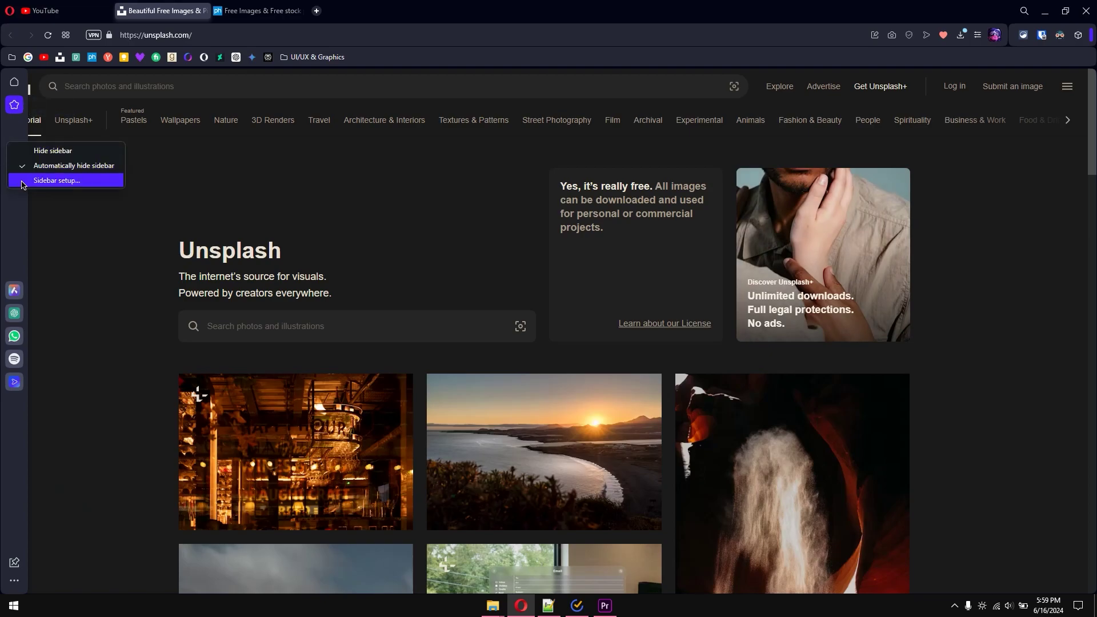
- In Sidebar setup, review Workspace 2's name edit without changes, then start adding a workspace
left_click(55, 180)
left_click(199, 183)
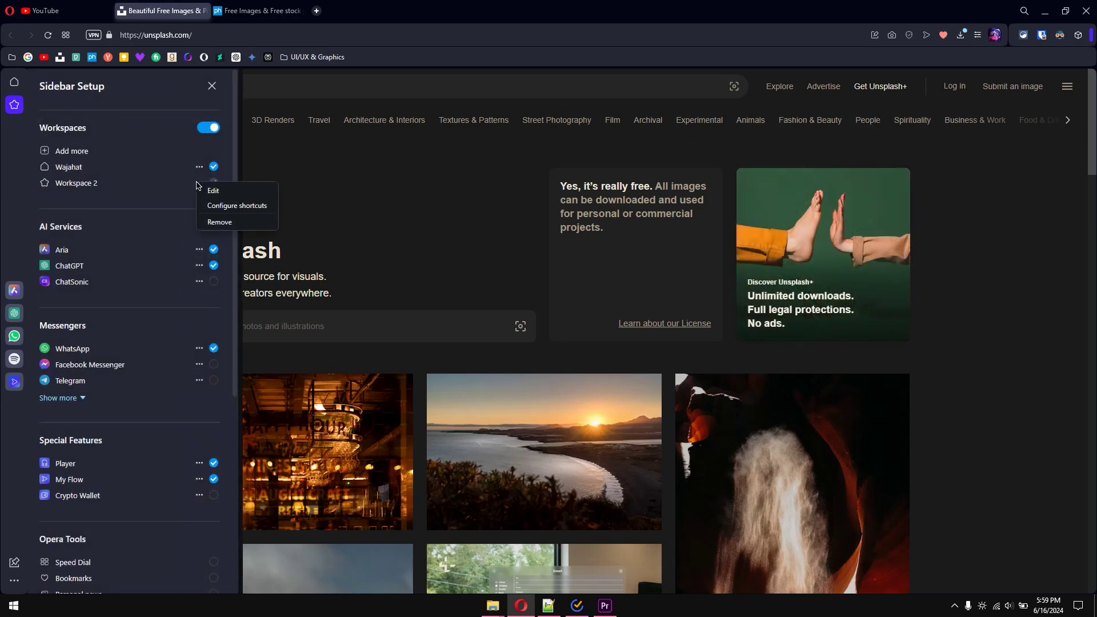
left_click(214, 192)
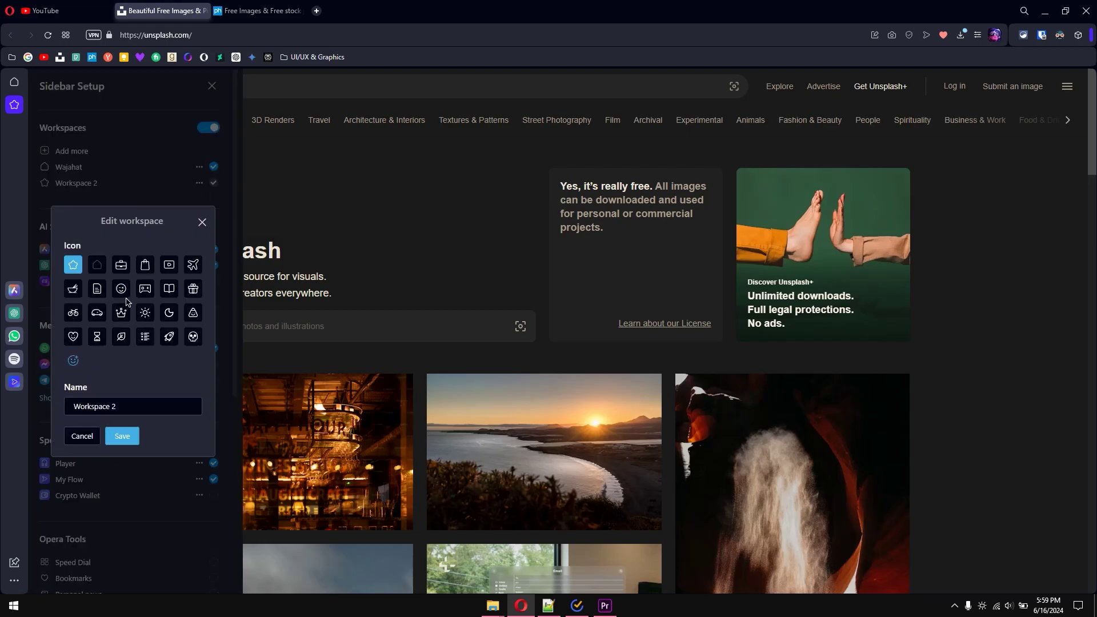
triple_click(124, 406)
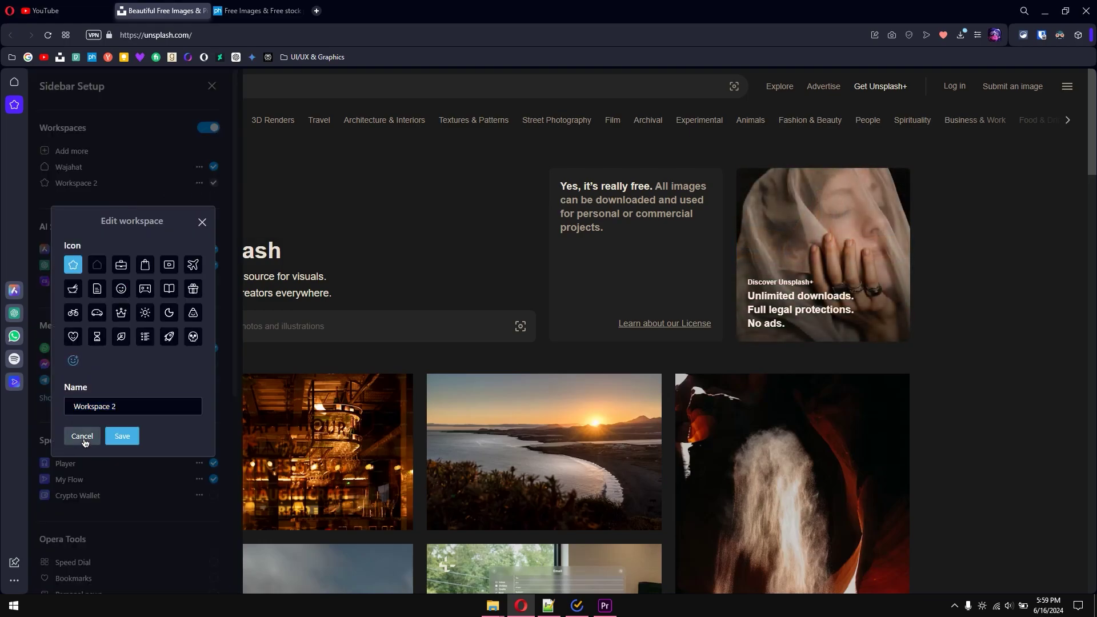
left_click(82, 436)
left_click(72, 154)
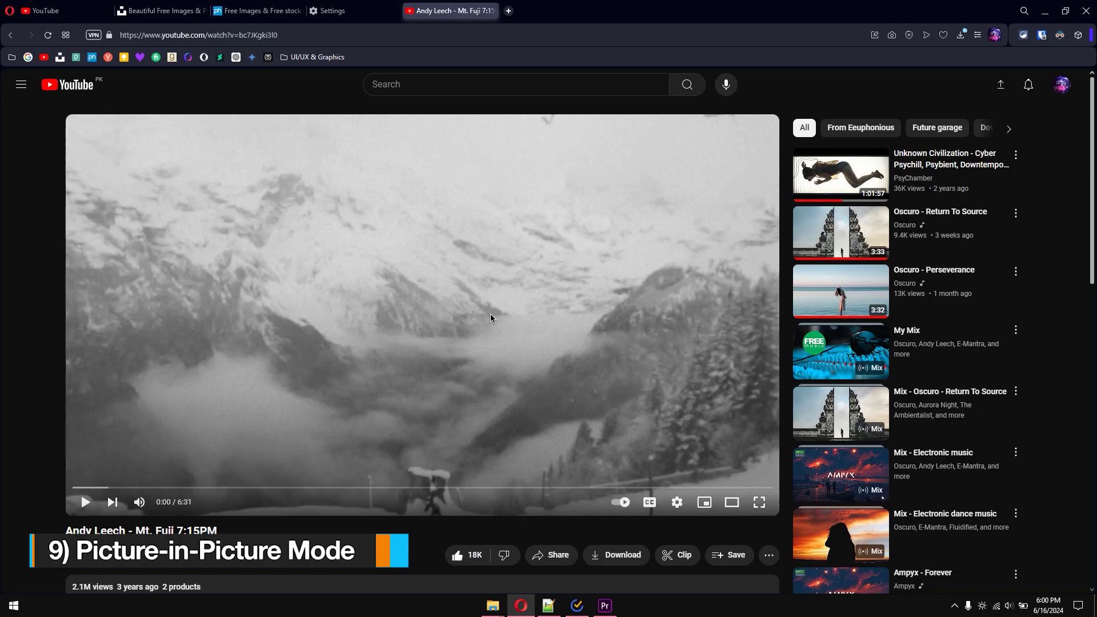
- Play the Mt. Fuji video, pop it out, and minimize Opera, Premiere and Explorer to show it floats
left_click(490, 314)
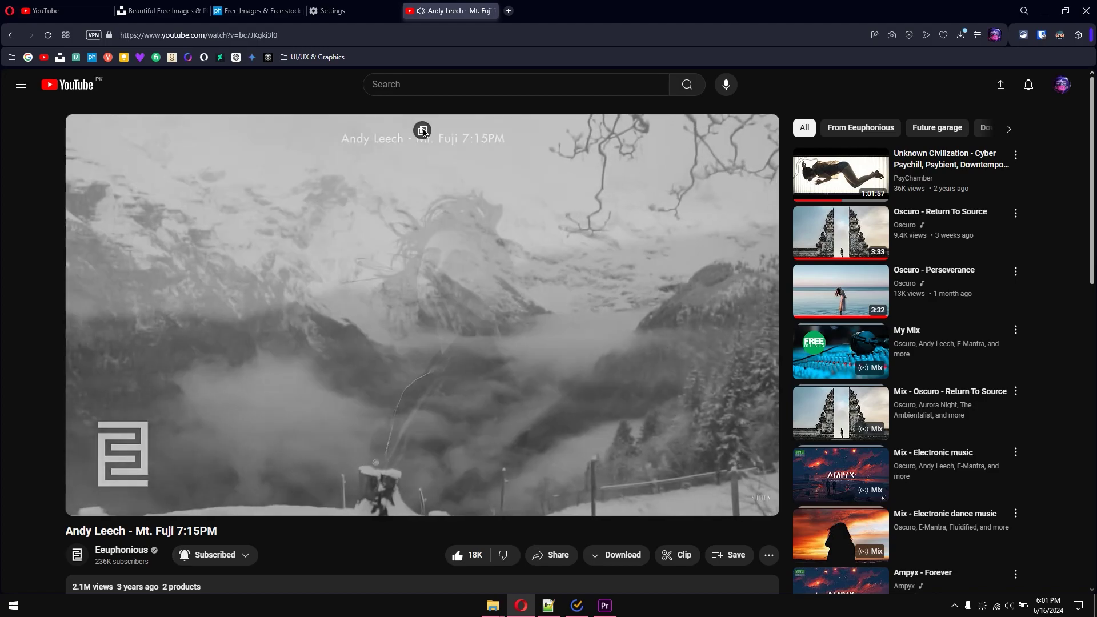
left_click(422, 131)
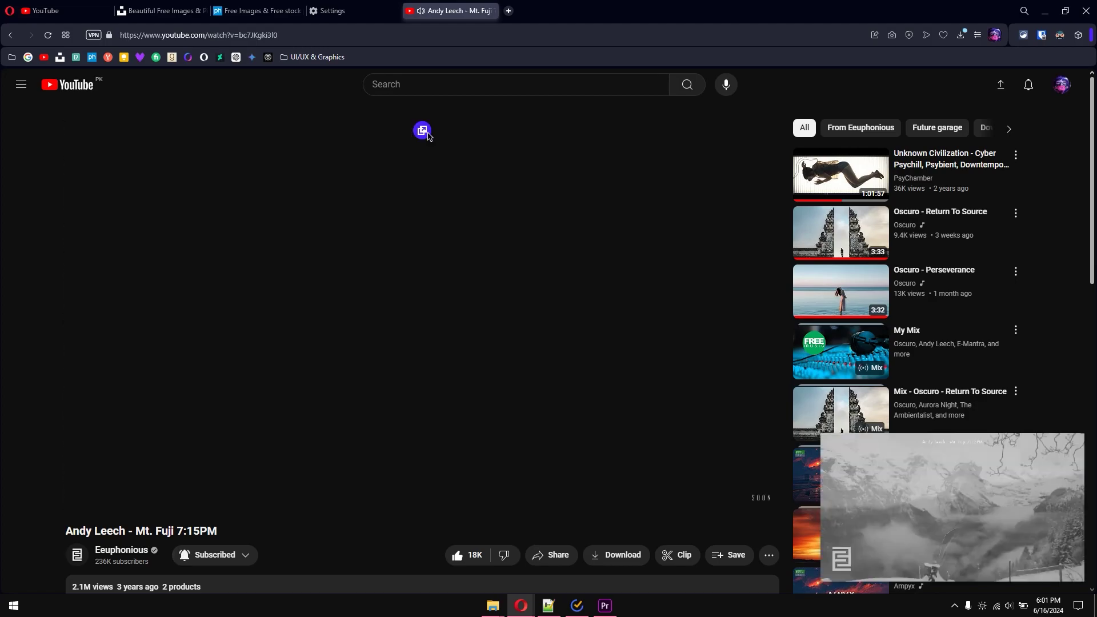
left_click(1048, 15)
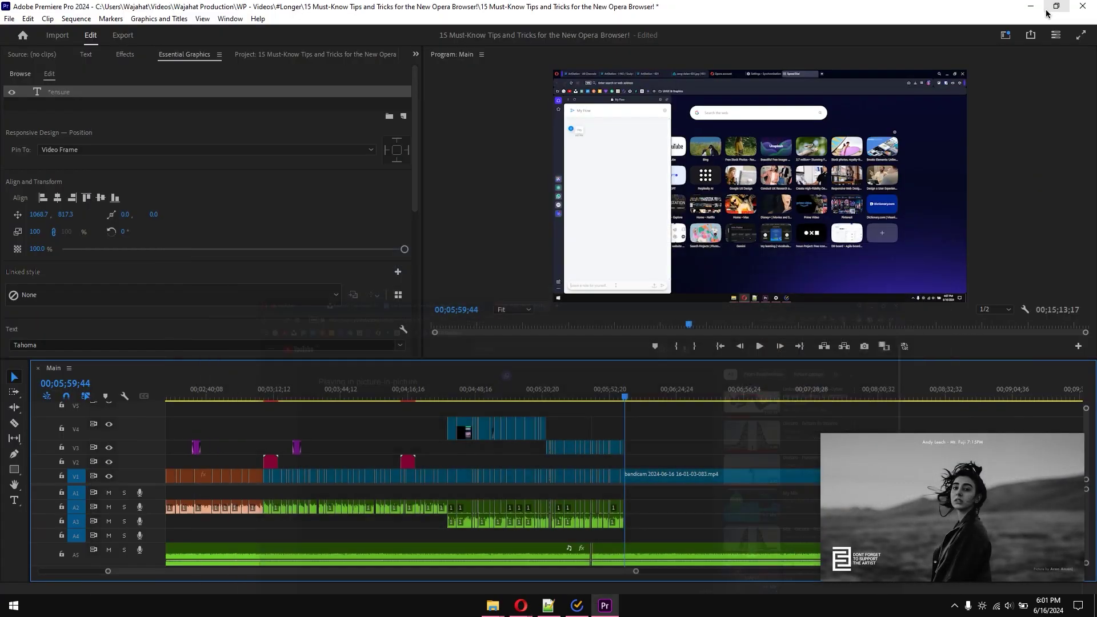
left_click(1034, 7)
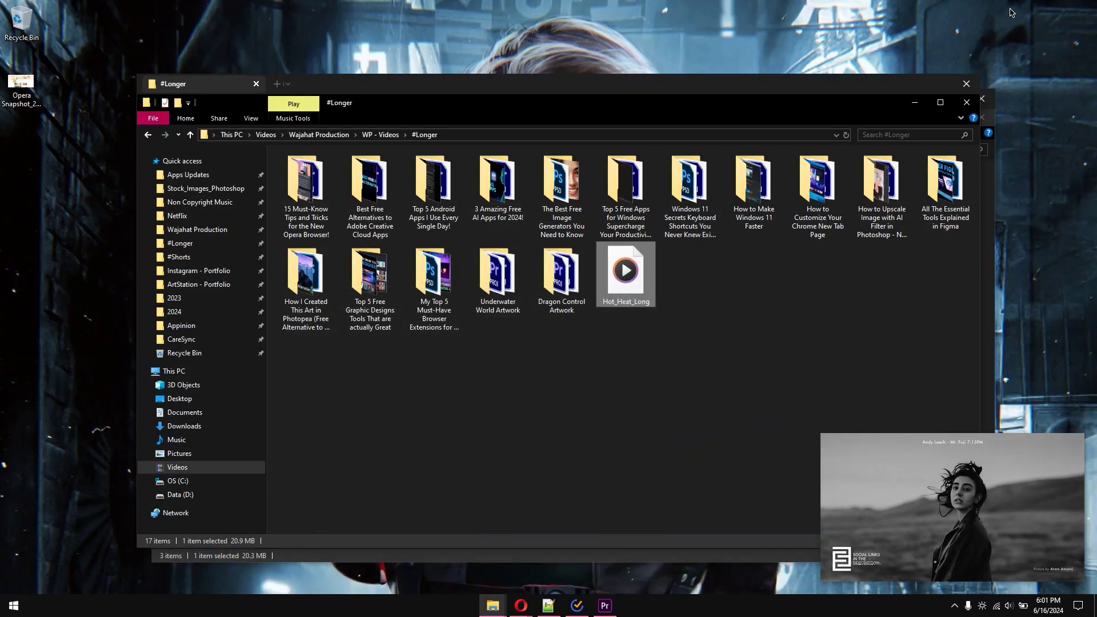
left_click(930, 103)
left_click(930, 103)
right_click(493, 209)
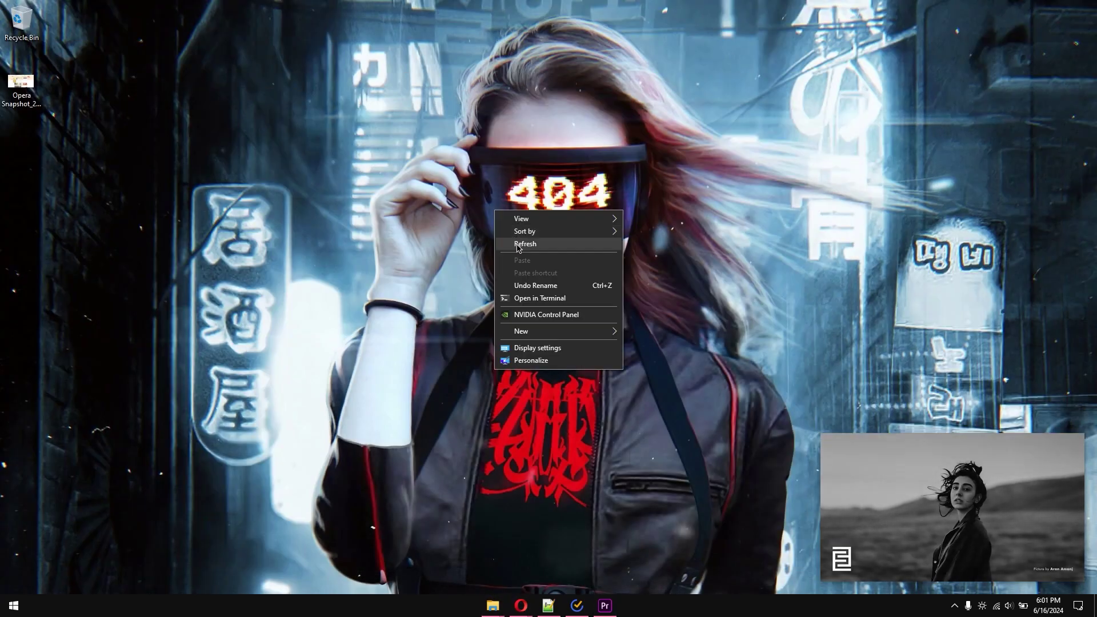
left_click(936, 557)
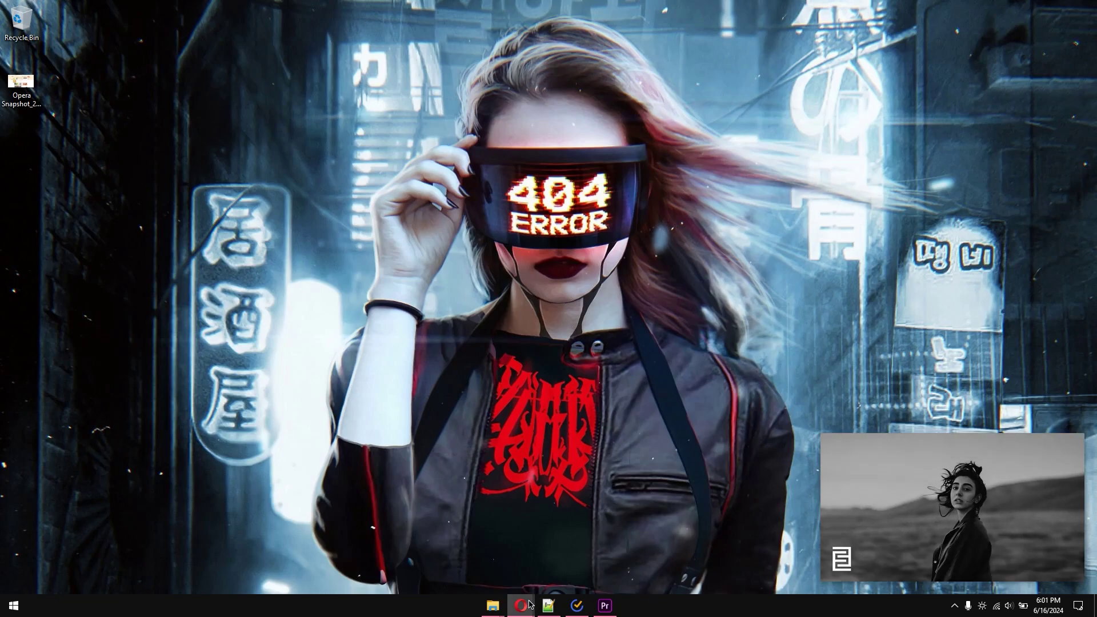
mouse_move(521, 605)
left_click(480, 548)
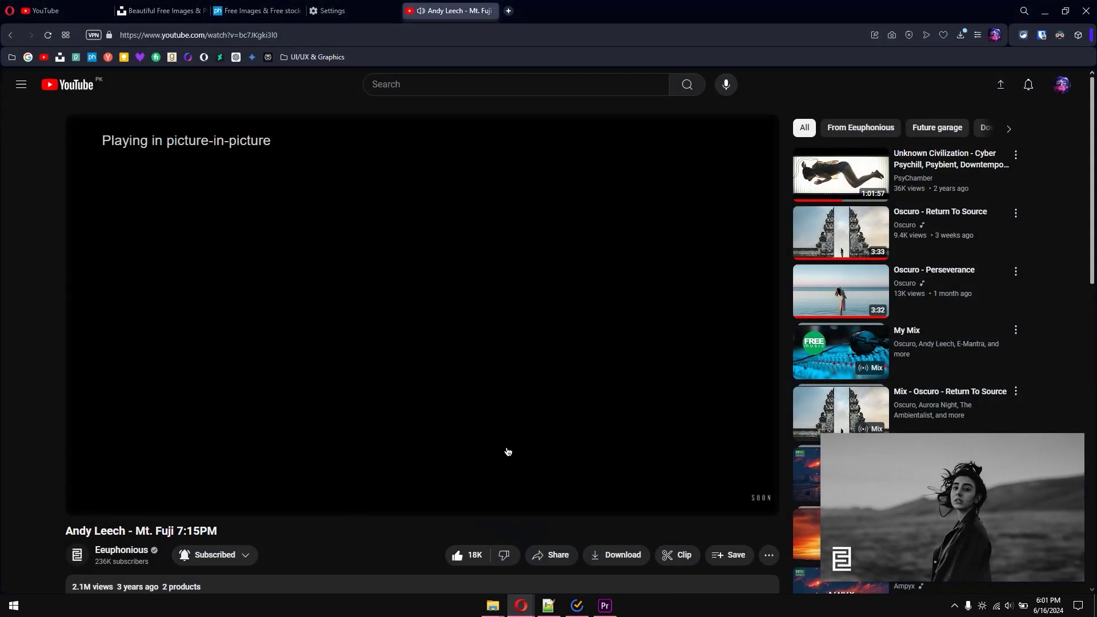
- In Settings, search 'pop' and toggle Enable video pop out off and back on
left_click(9, 11)
left_click(57, 306)
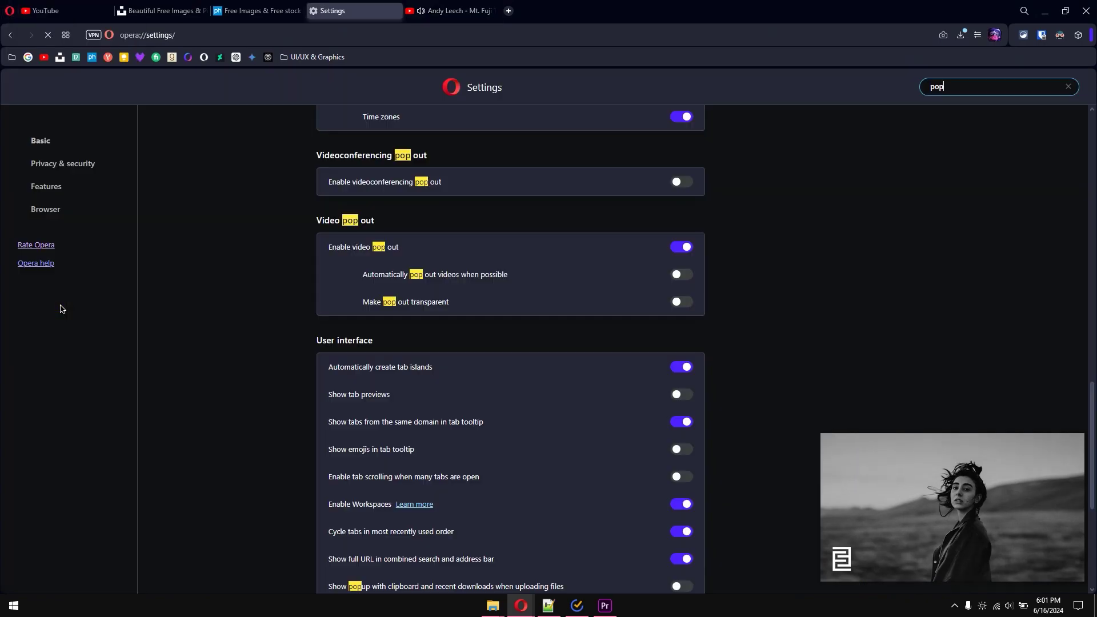
left_click(965, 84)
type("pop")
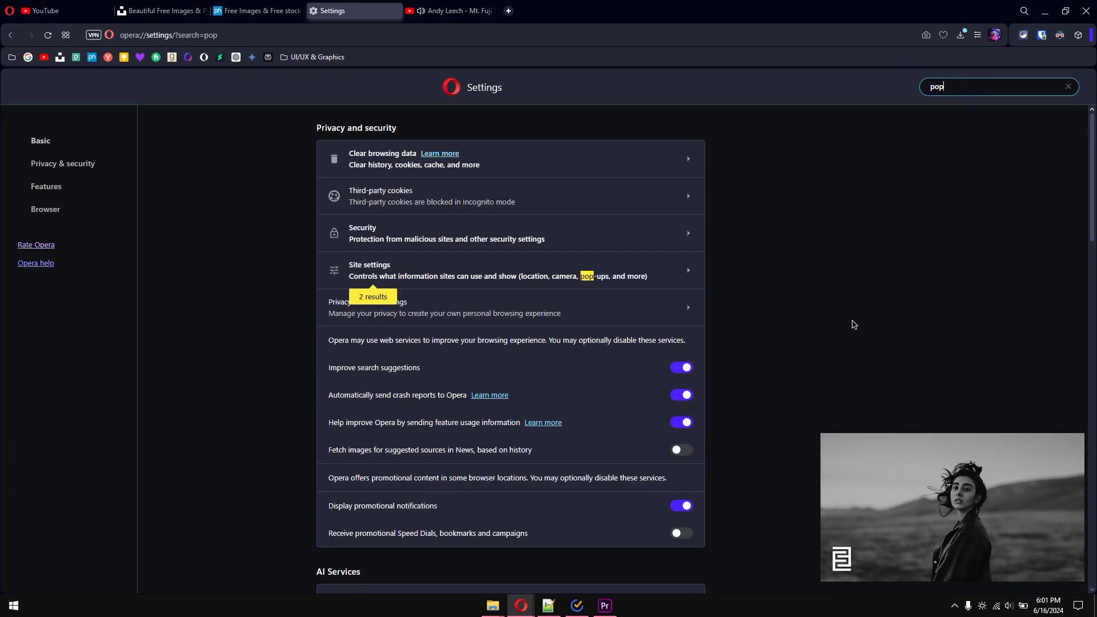
scroll(840, 315, "down", 10)
scroll(832, 310, "down", 4)
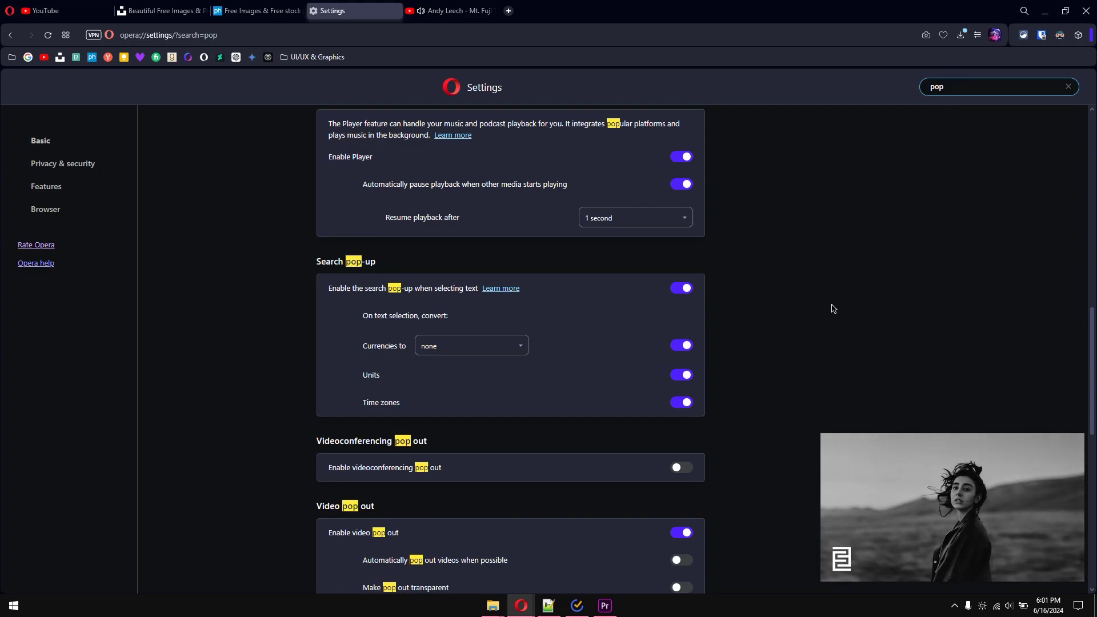
scroll(825, 309, "down", 3)
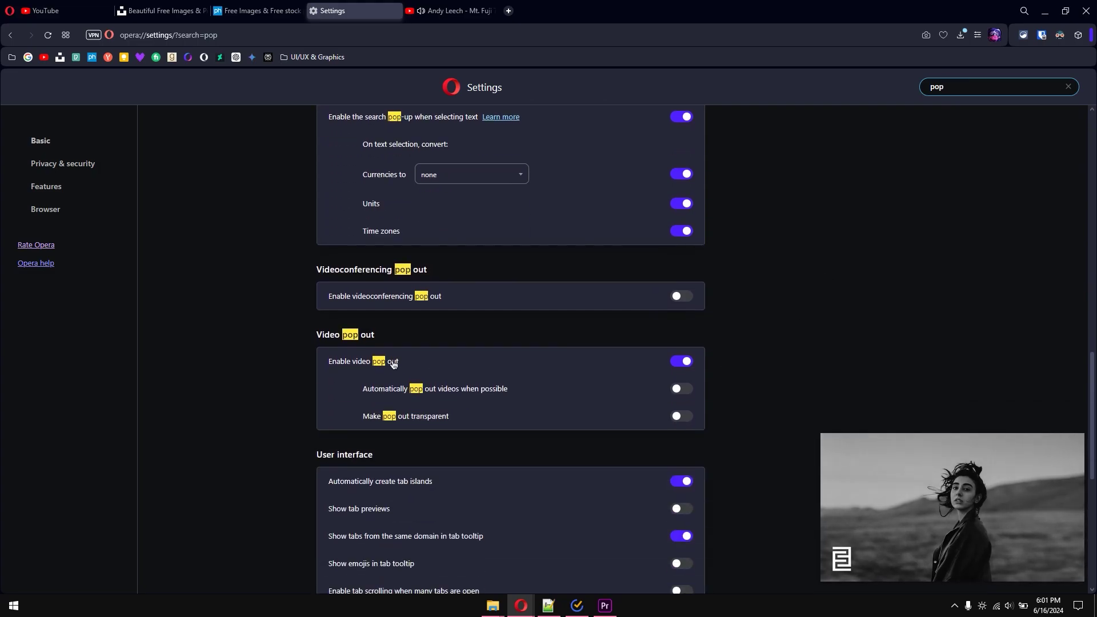
left_click(683, 364)
left_click(683, 366)
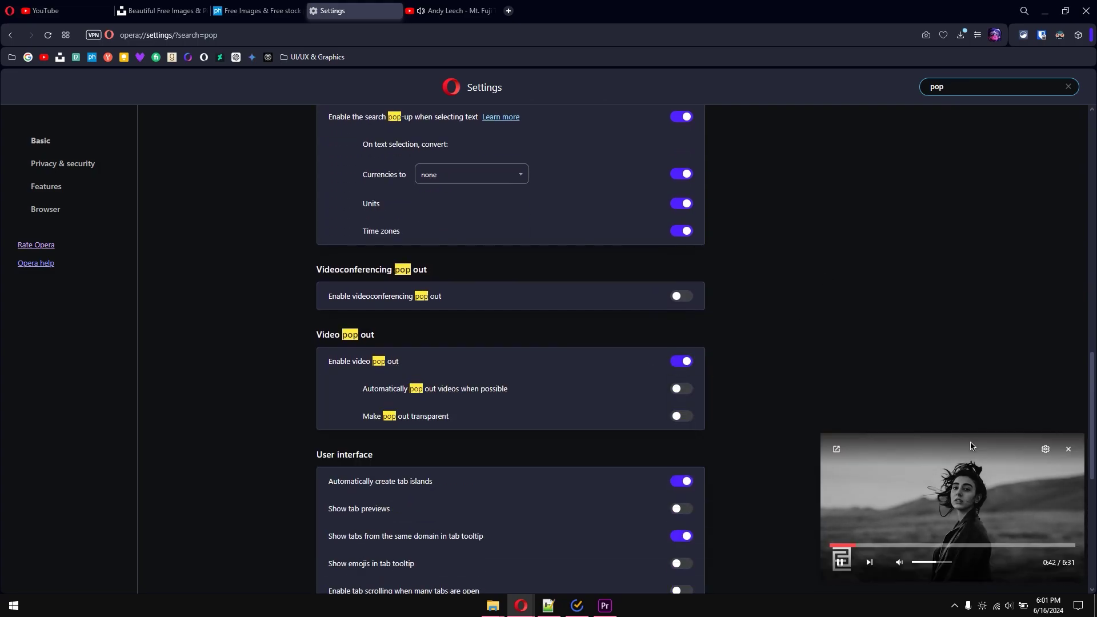
- Send the Mt. Fuji video from the pop-out window back into its tab
left_click(451, 10)
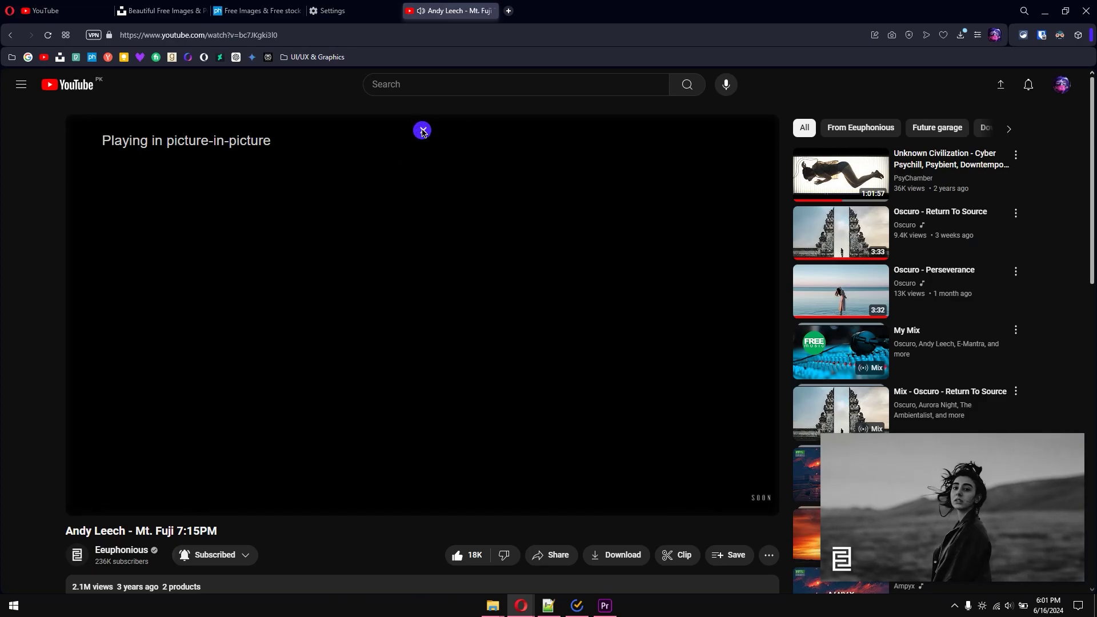
mouse_move(840, 477)
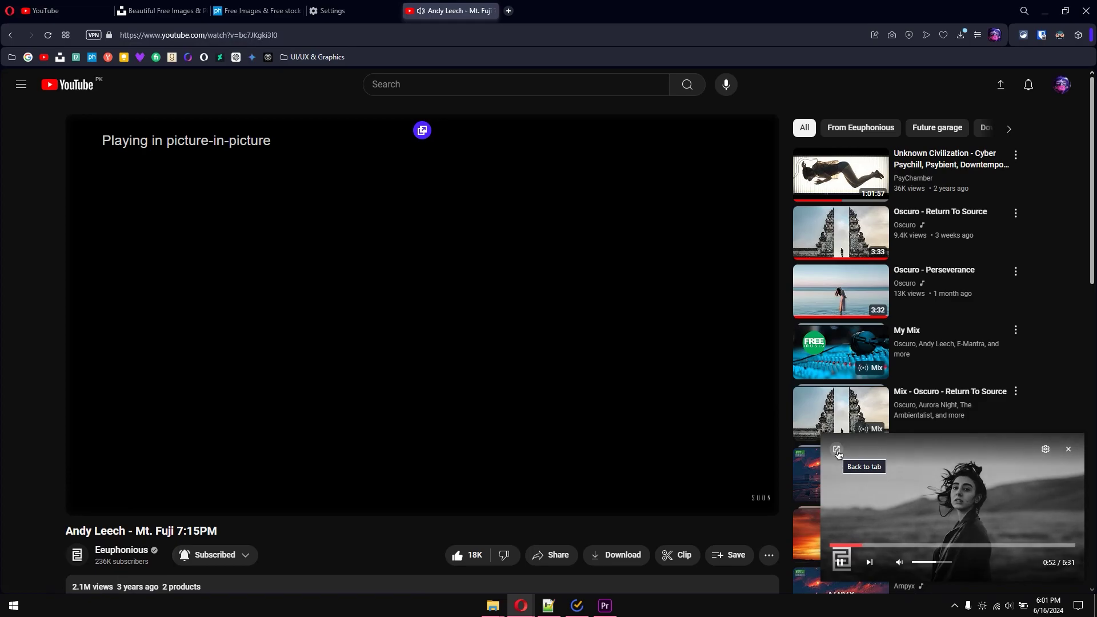
left_click(836, 451)
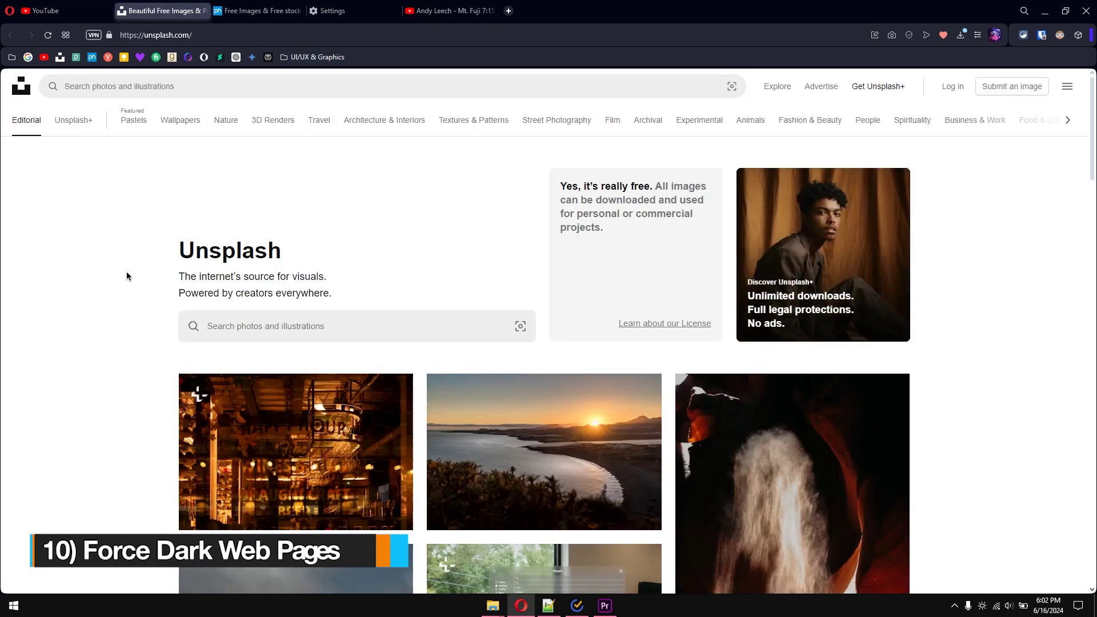
- Turn on 'Force dark theme on pages' in the Easy setup panel
scroll(127, 277, "down", 10)
scroll(126, 277, "down", 15)
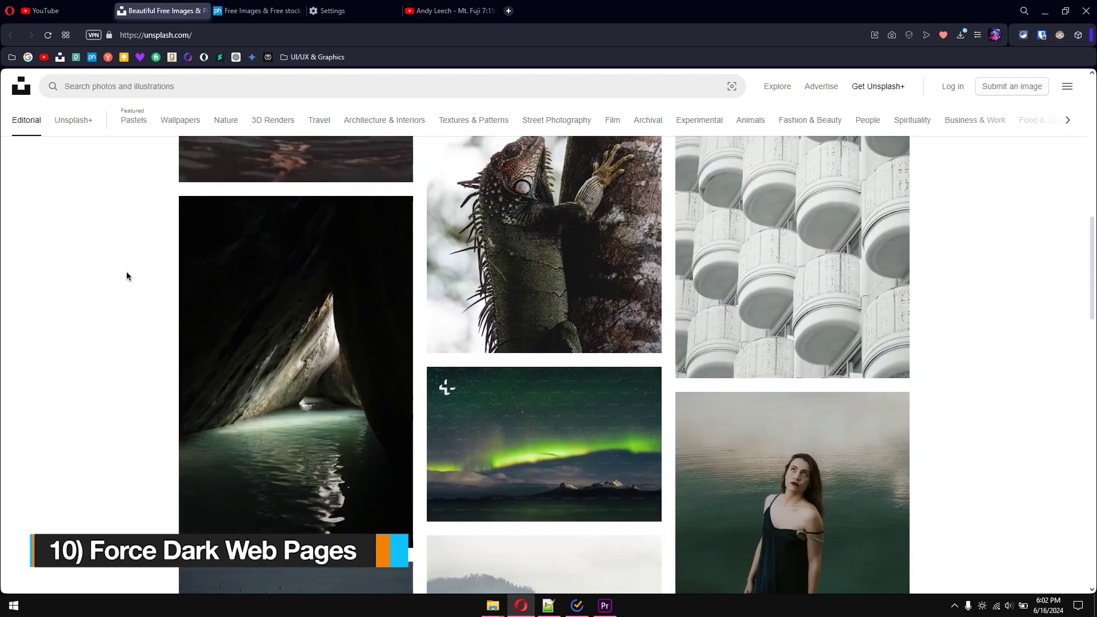
scroll(127, 277, "down", 15)
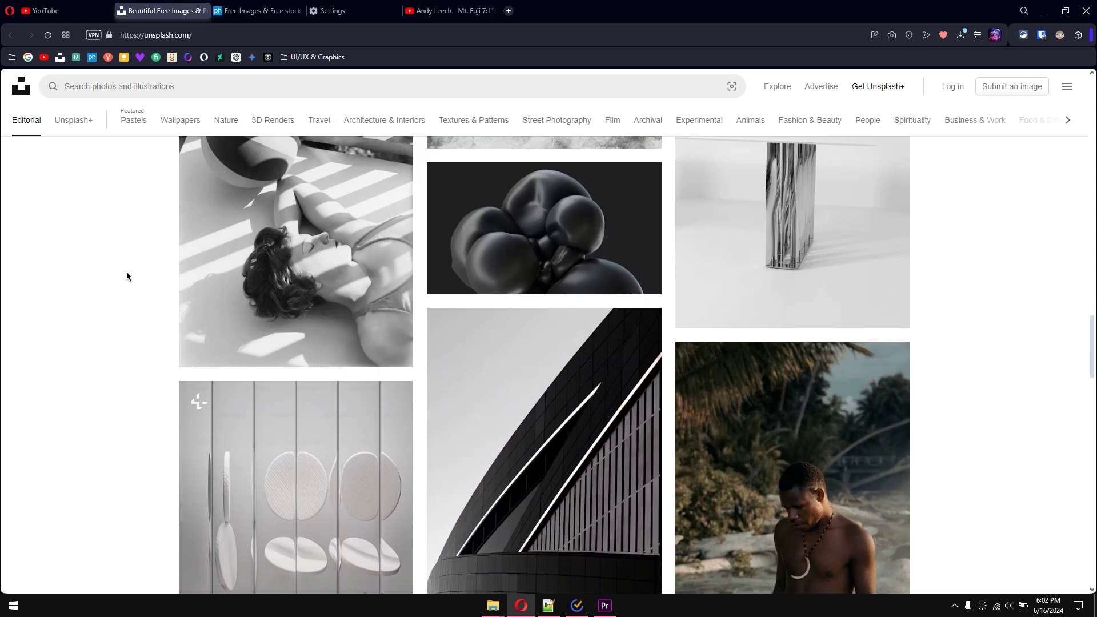
scroll(126, 276, "down", 5)
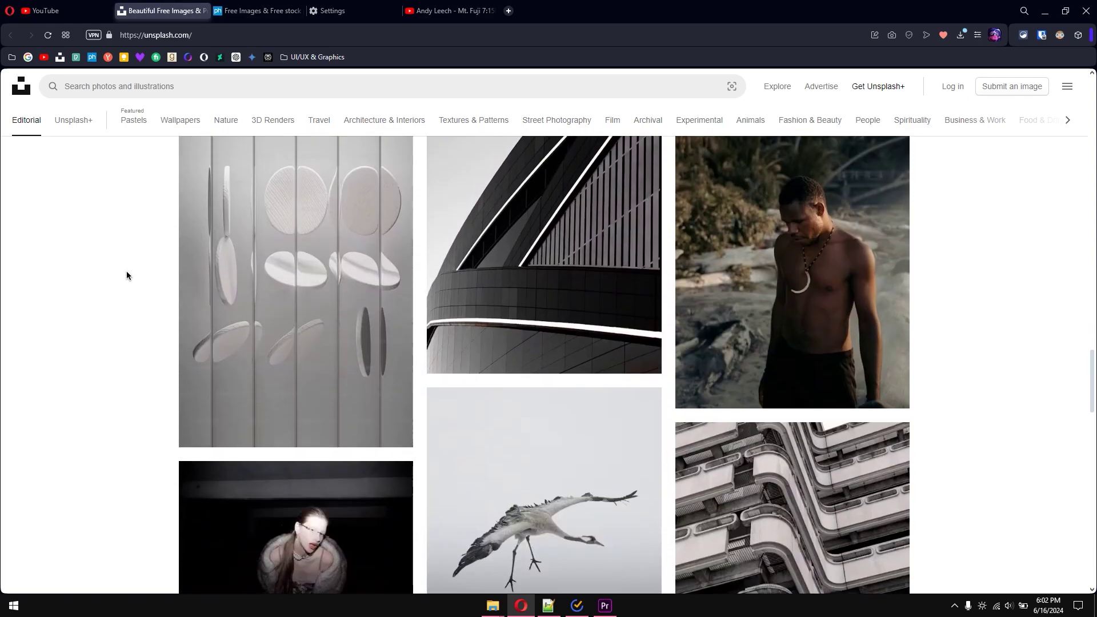
scroll(127, 277, "down", 2)
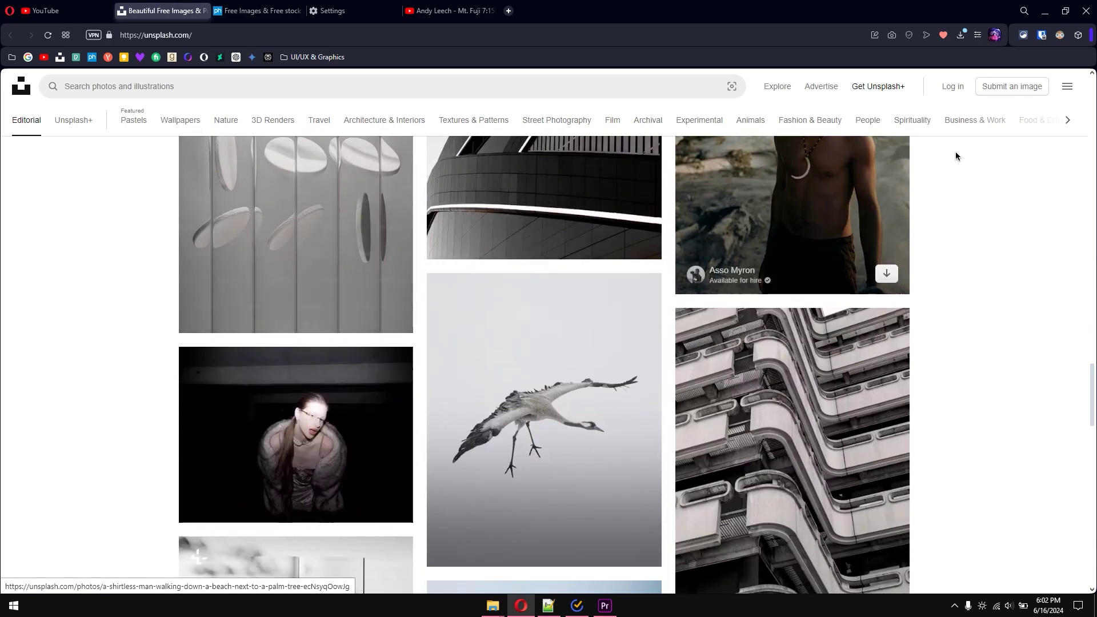
left_click(978, 36)
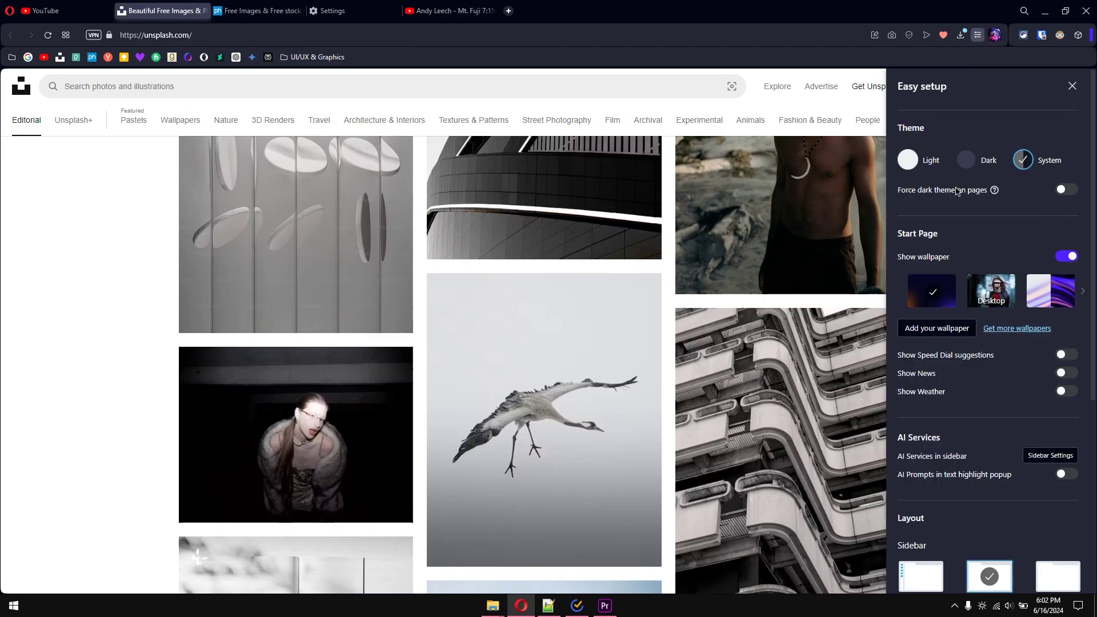
left_click(1064, 190)
left_click(84, 260)
- On the PxHere tab, toggle forced dark theme off and back on, then close Easy setup
scroll(84, 260, "down", 10)
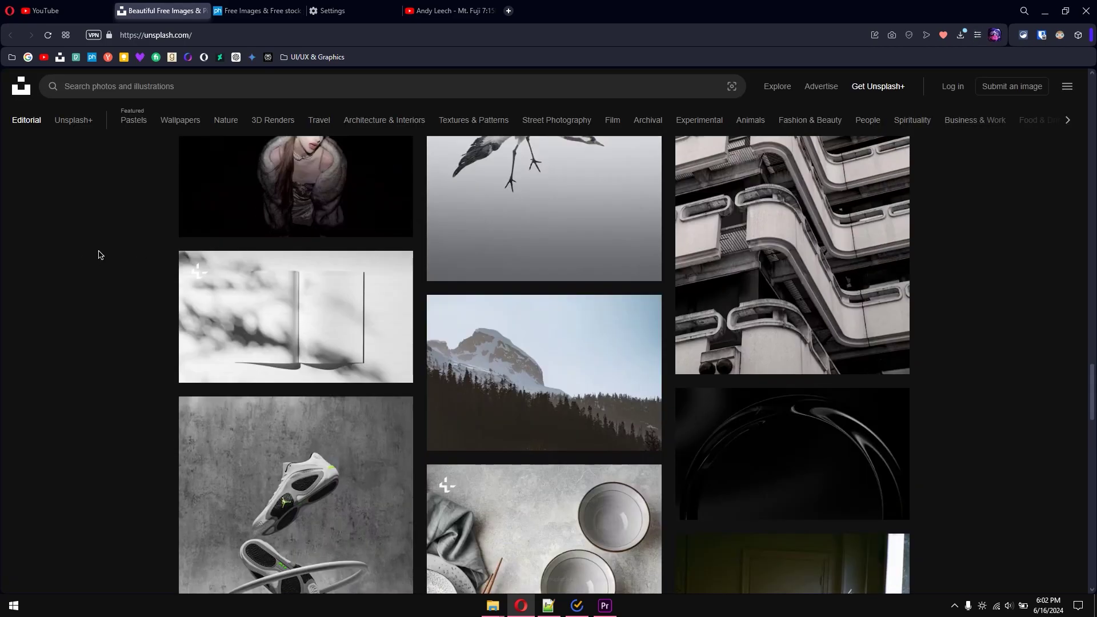
key("ctrl+Tab")
scroll(191, 210, "down", 3)
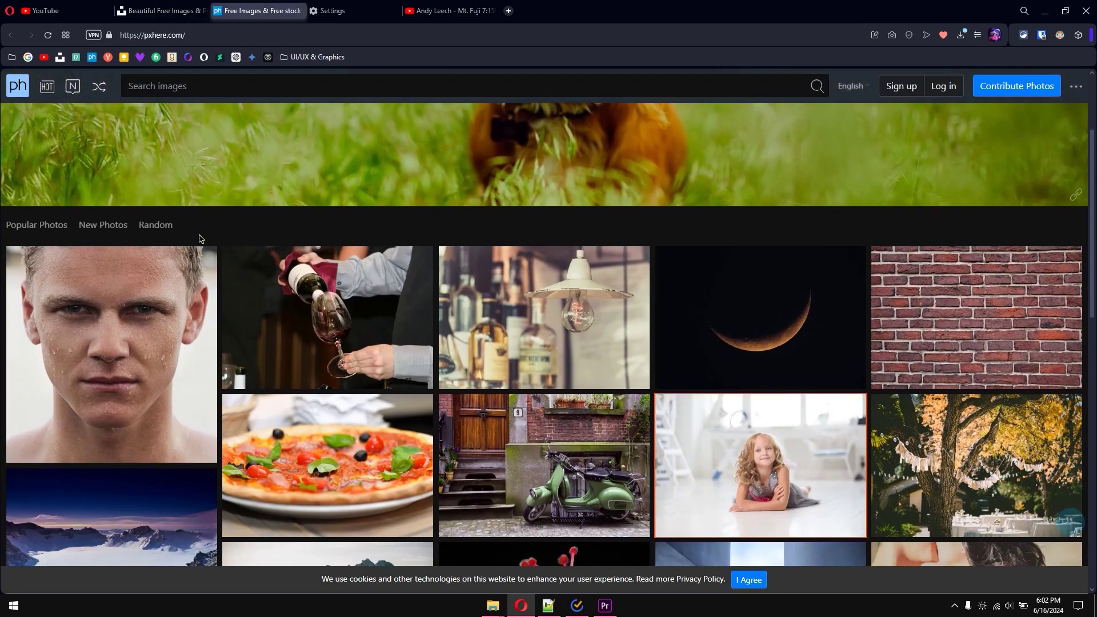
left_click(977, 35)
left_click(1077, 191)
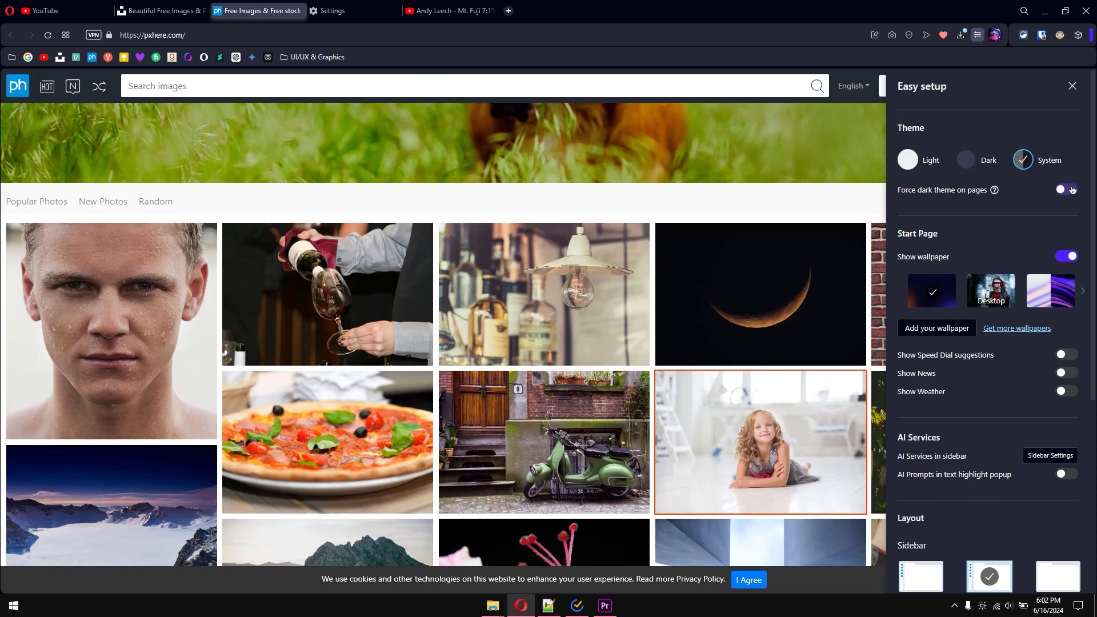
left_click(1077, 192)
scroll(446, 209, "down", 6)
scroll(445, 209, "down", 5)
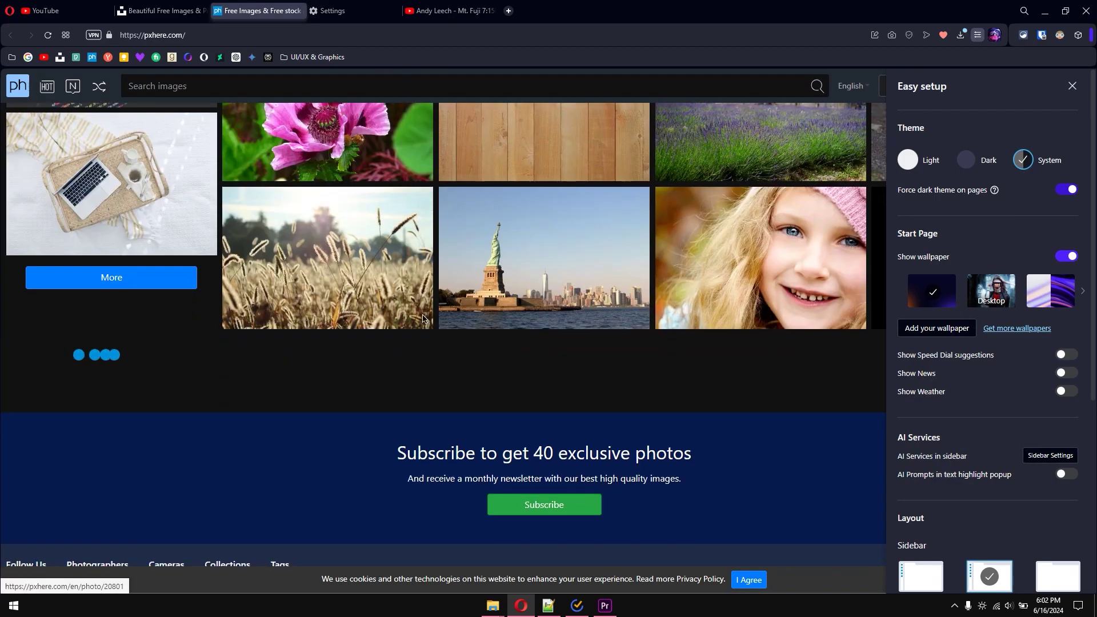
key("Escape")
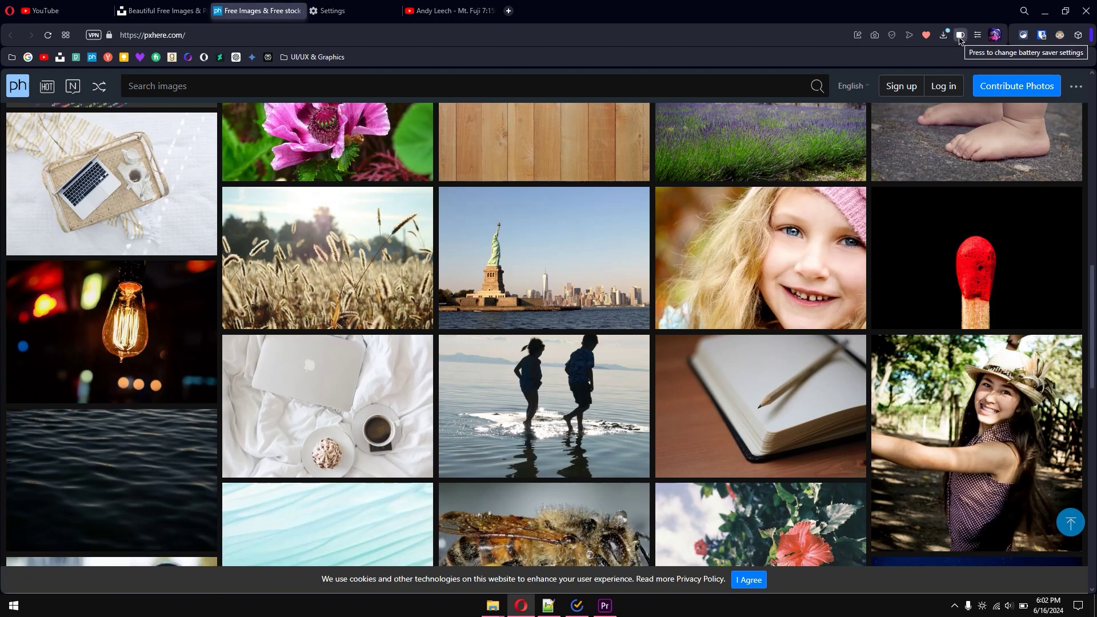
- Switch Battery saver on from the battery icon popup
left_click(960, 36)
left_click(830, 88)
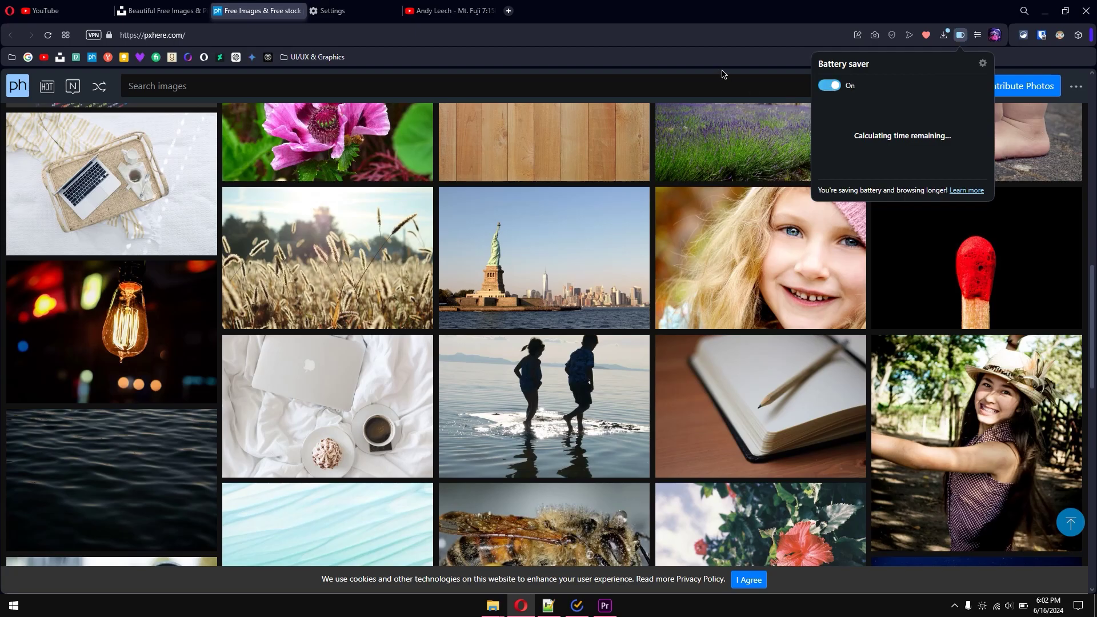
left_click(722, 64)
- Read Opera's battery saver blog post, highlighting the Waking CPU, plug-ins and frame-rate bullets
scroll(707, 350, "up", 10)
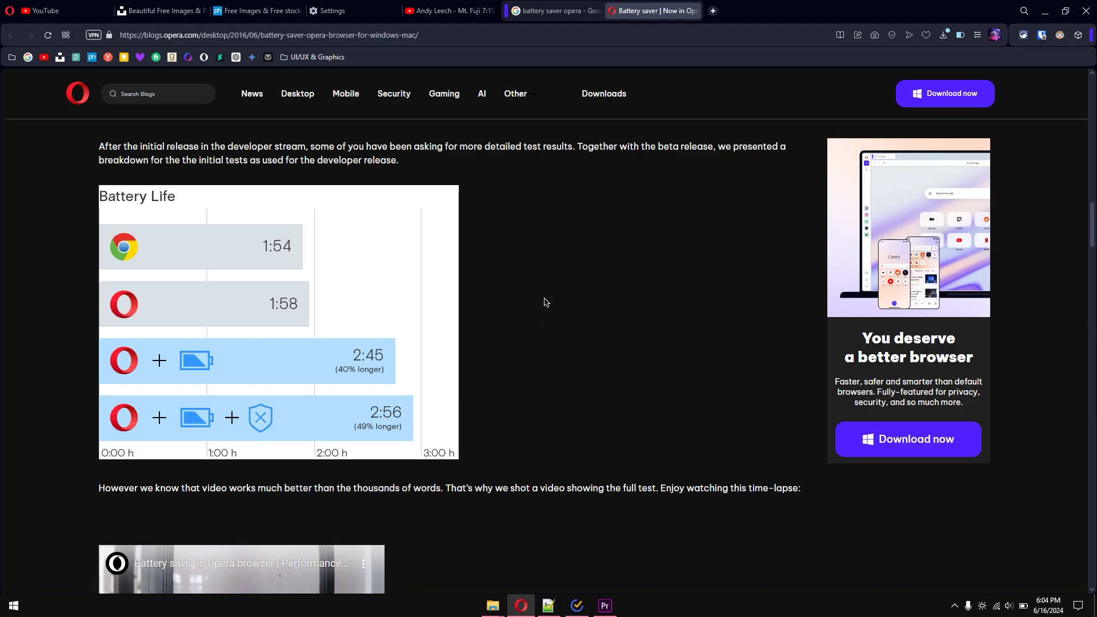
scroll(543, 300, "down", 2)
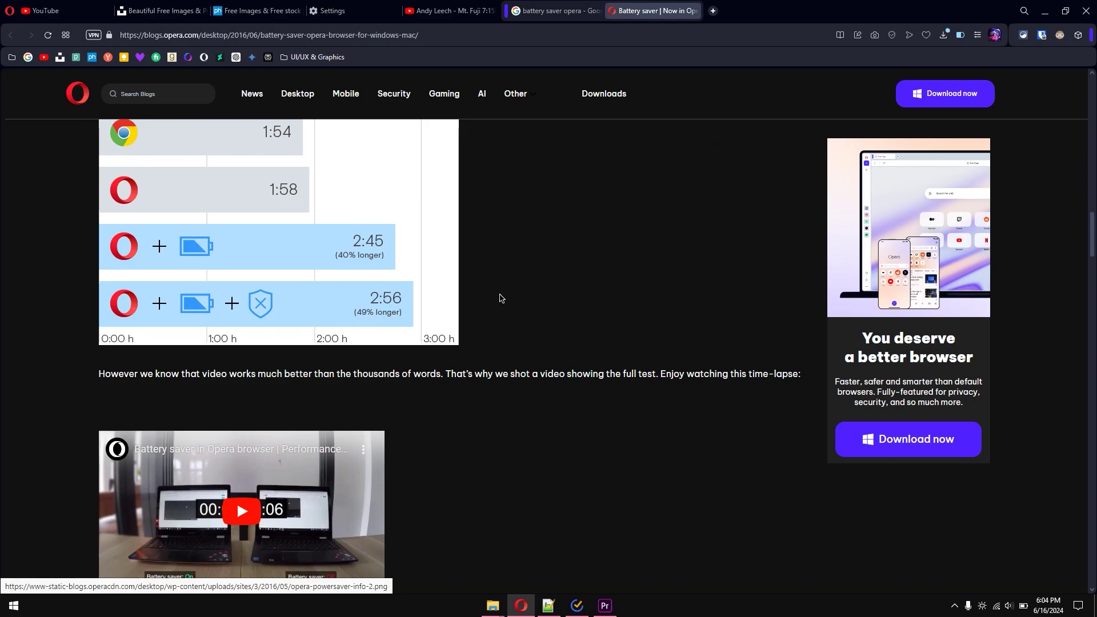
scroll(499, 299, "down", 10)
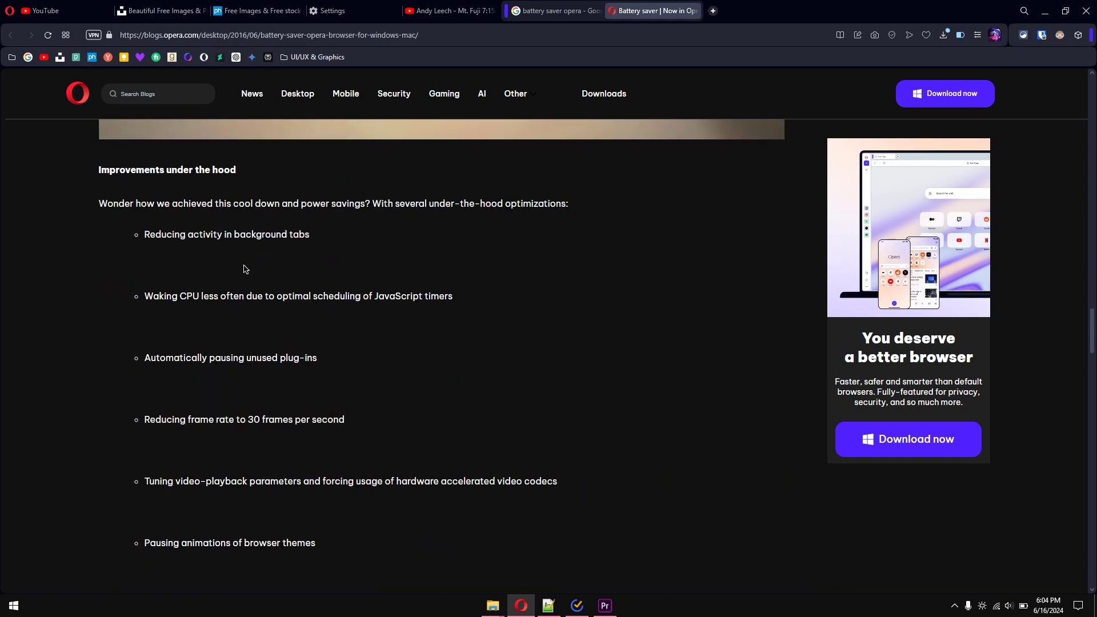
left_click_drag(152, 300, 451, 294)
left_click_drag(179, 357, 203, 358)
left_click_drag(155, 420, 346, 421)
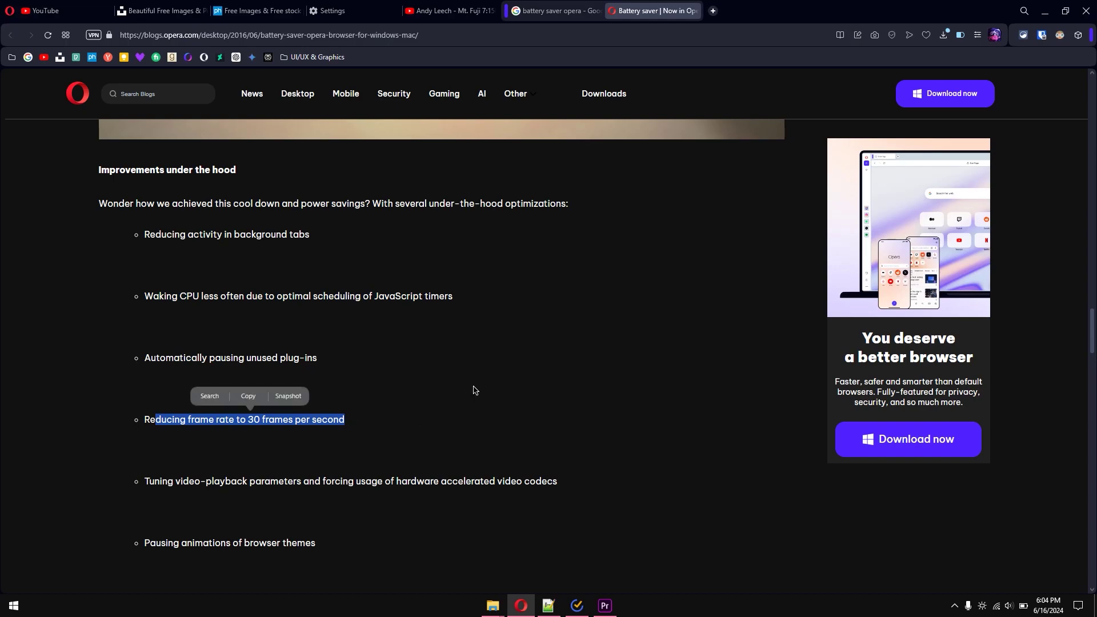
scroll(473, 390, "down", 2)
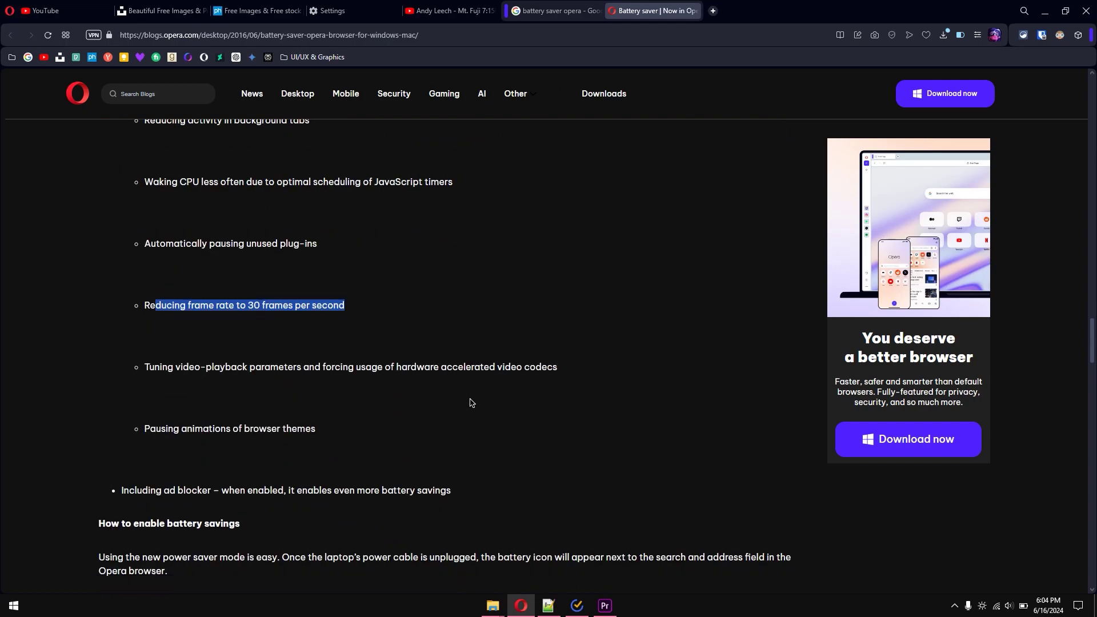
scroll(473, 407, "up", 3)
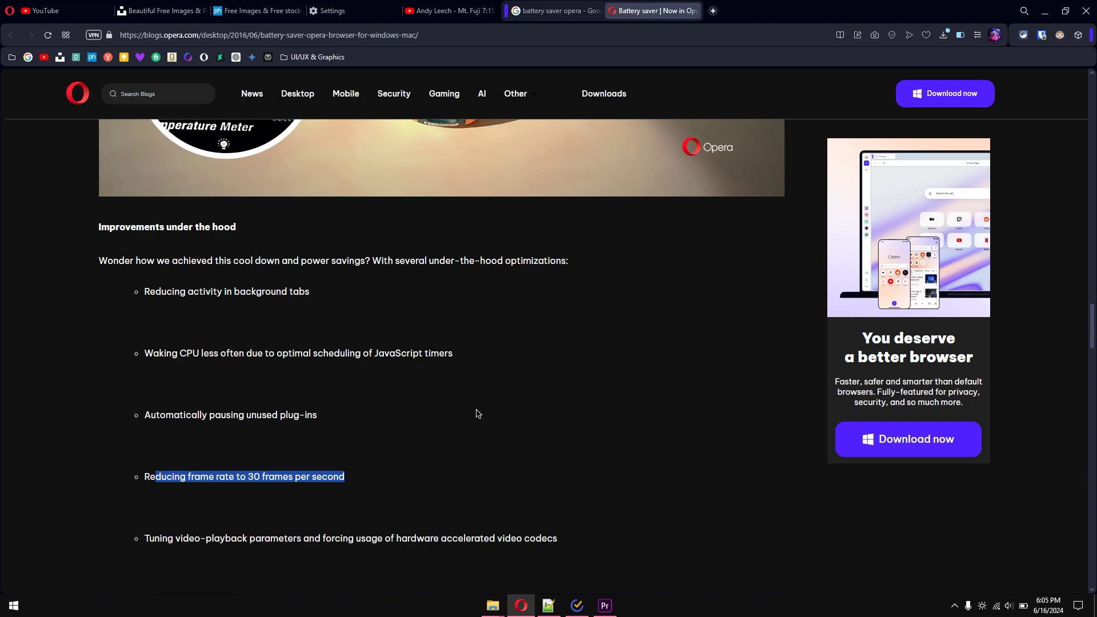
key("ctrl+t")
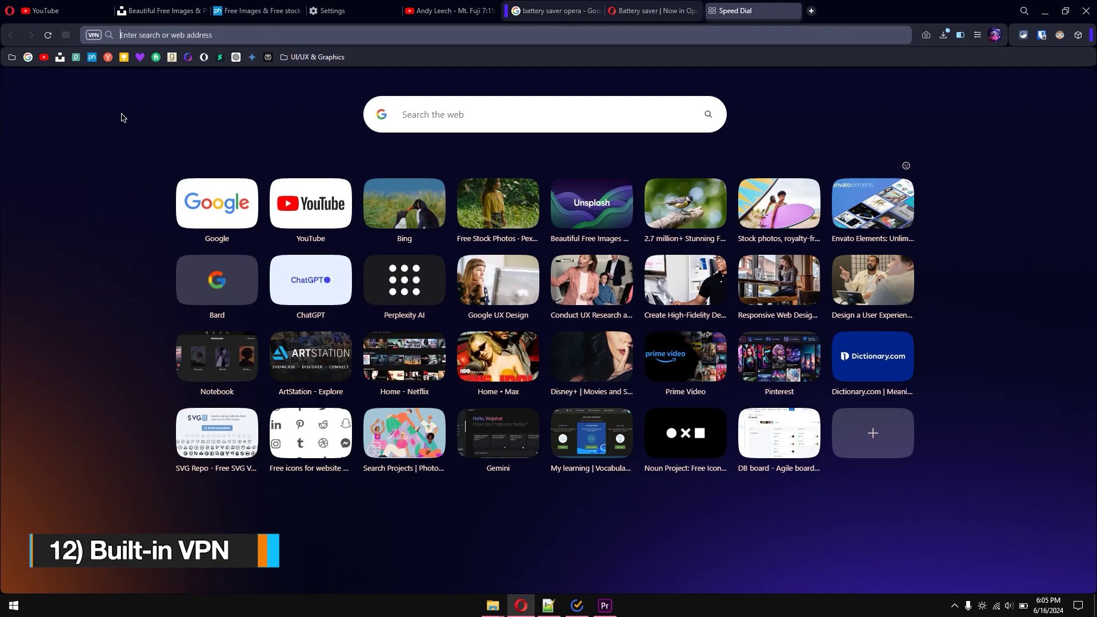
- Search the settings for 'vpn' to confirm the VPN is enabled
left_click(93, 35)
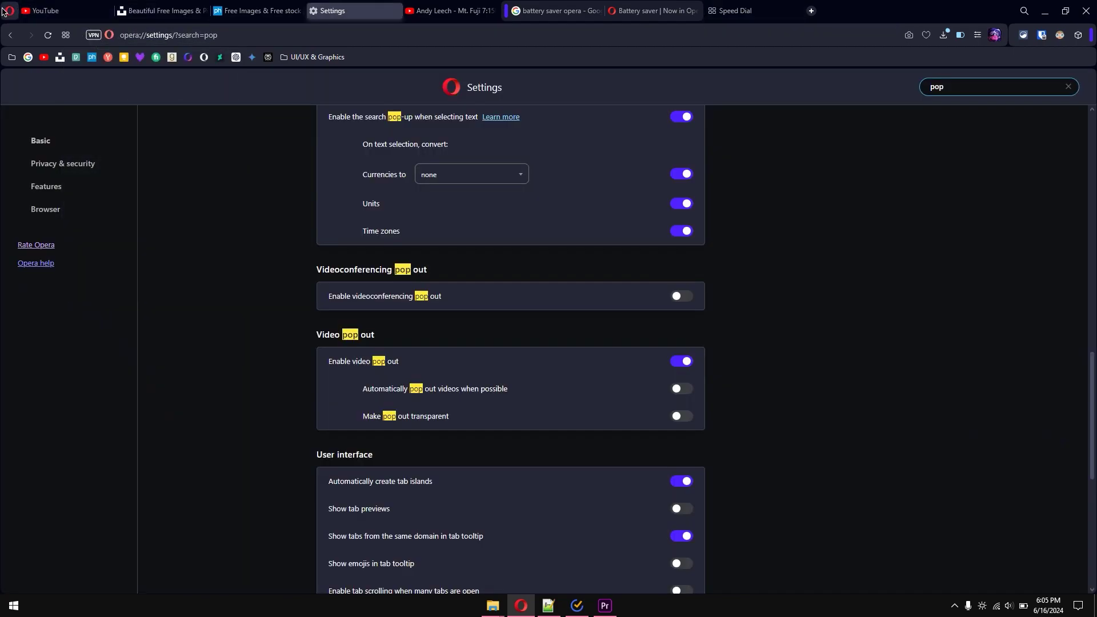
double_click(959, 91)
type("vpn")
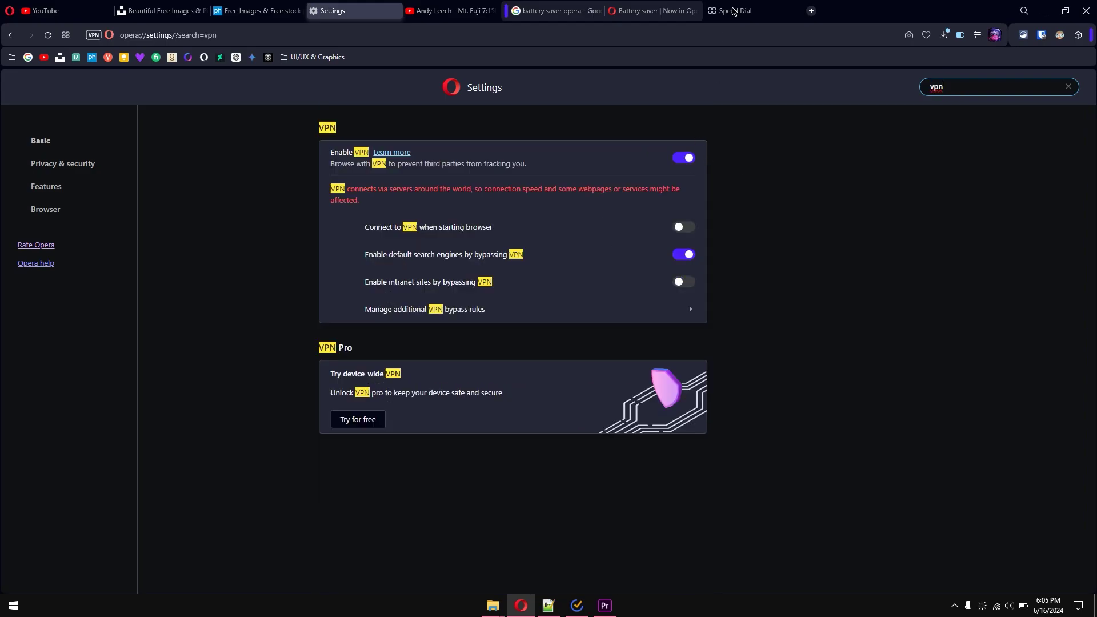
- Connect the VPN from the Speed Dial tab, load a page, and open the location list
left_click(742, 10)
left_click(93, 35)
left_click(144, 118)
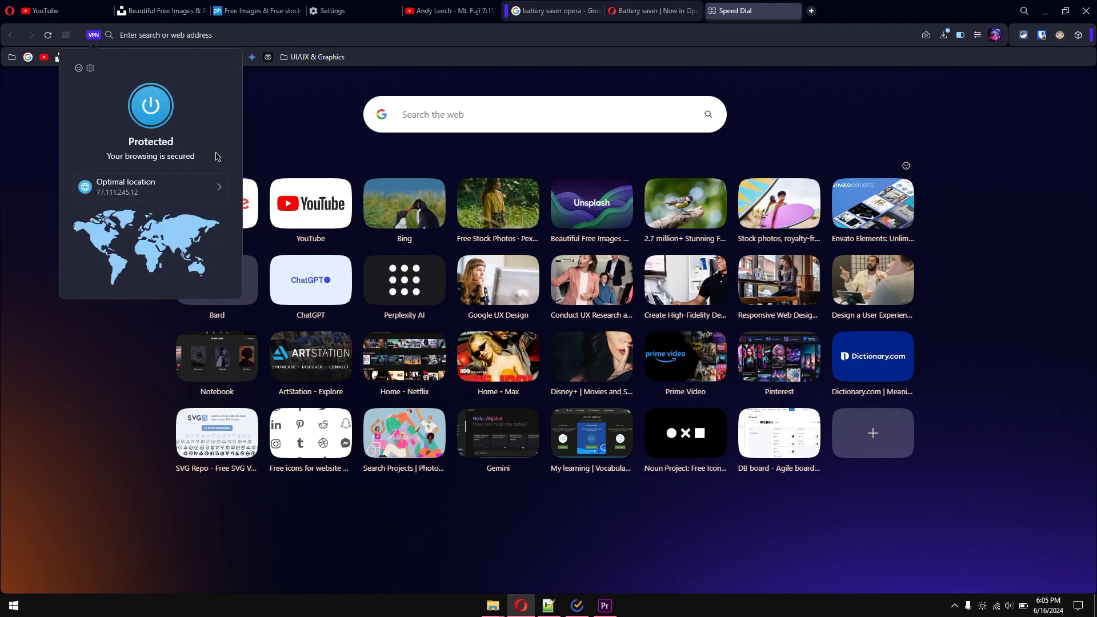
left_click(408, 37)
type("ne")
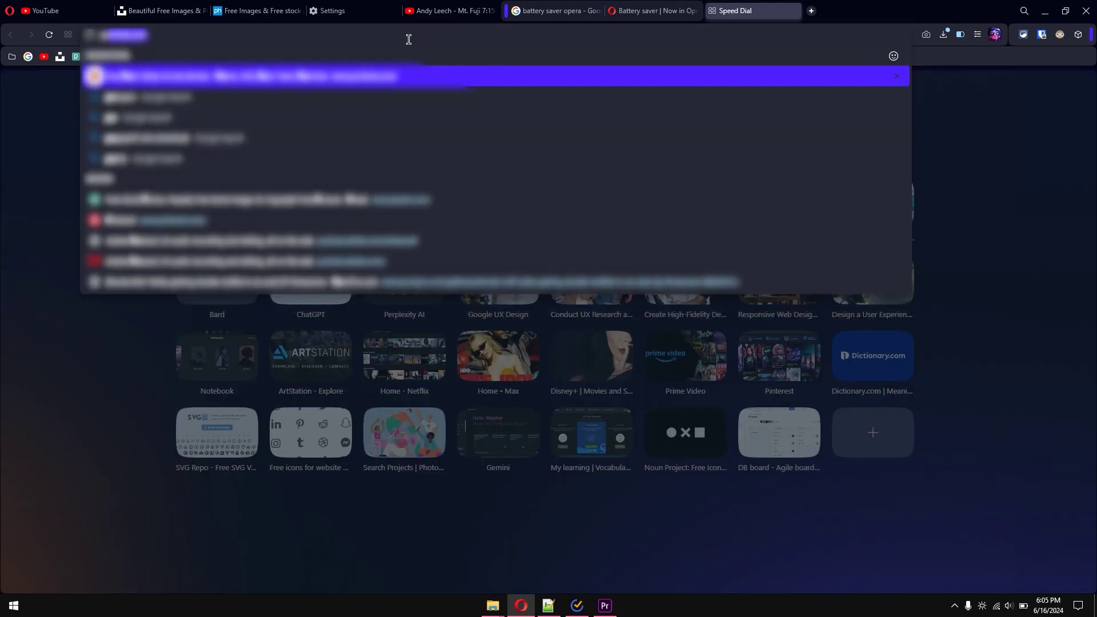
key("Return")
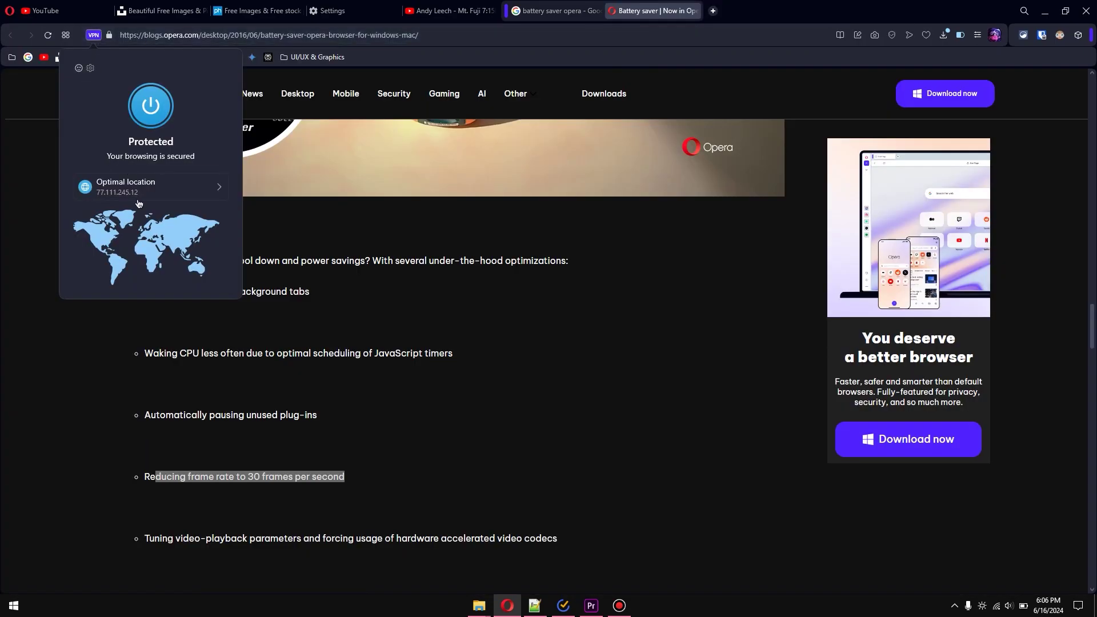
left_click(137, 190)
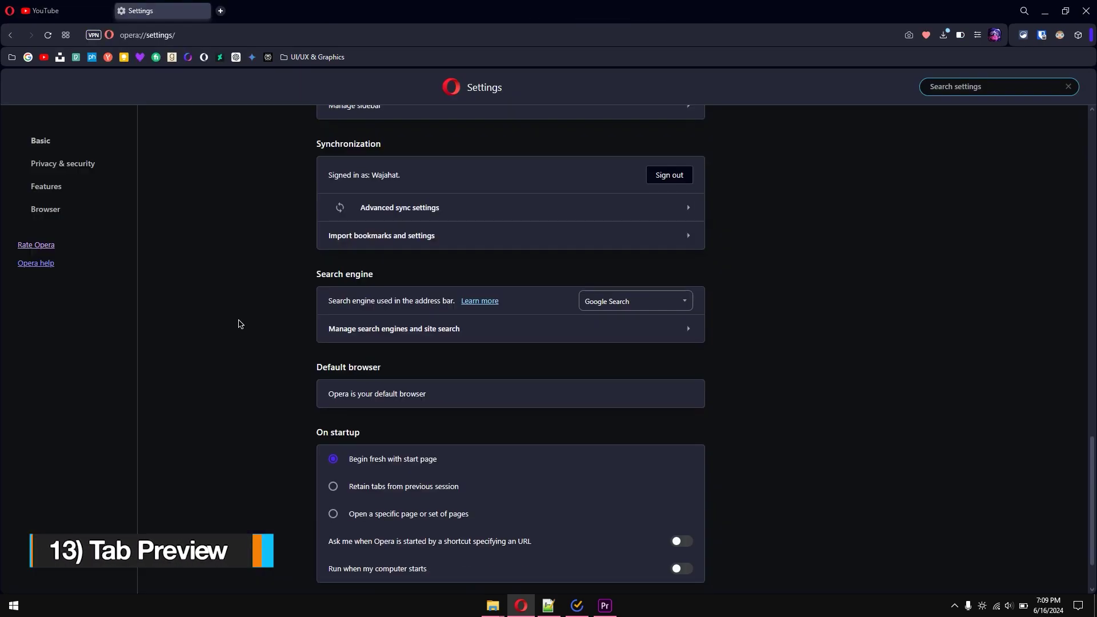
- Expand Advanced settings to User interface for tab previews, and preview the YouTube tab
scroll(239, 324, "down", 2)
left_click(514, 543)
scroll(829, 404, "down", 10)
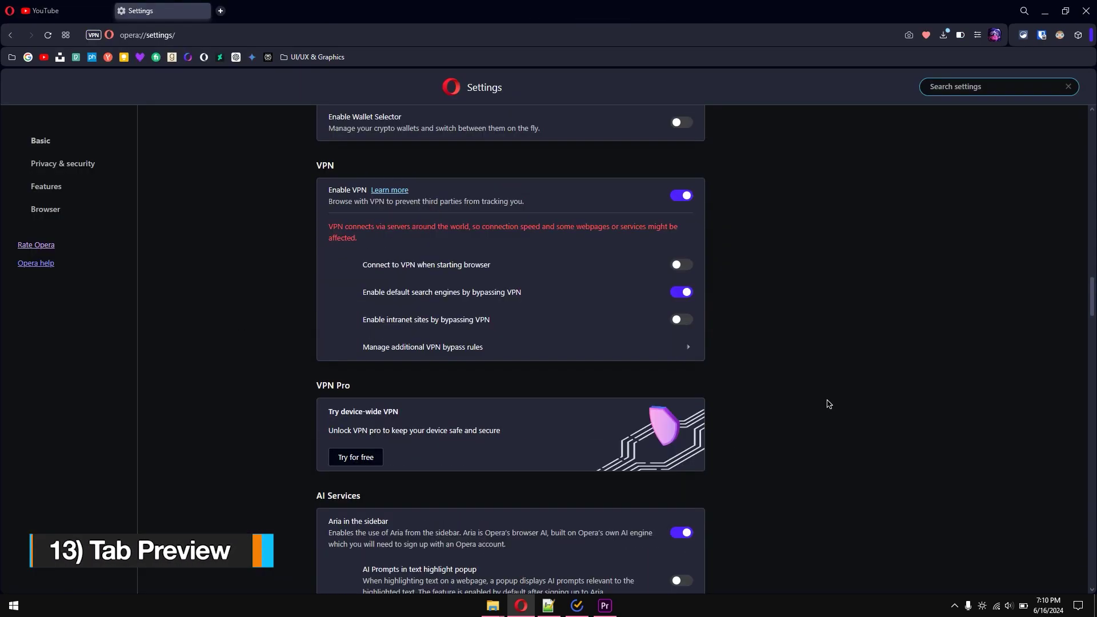
scroll(828, 404, "down", 15)
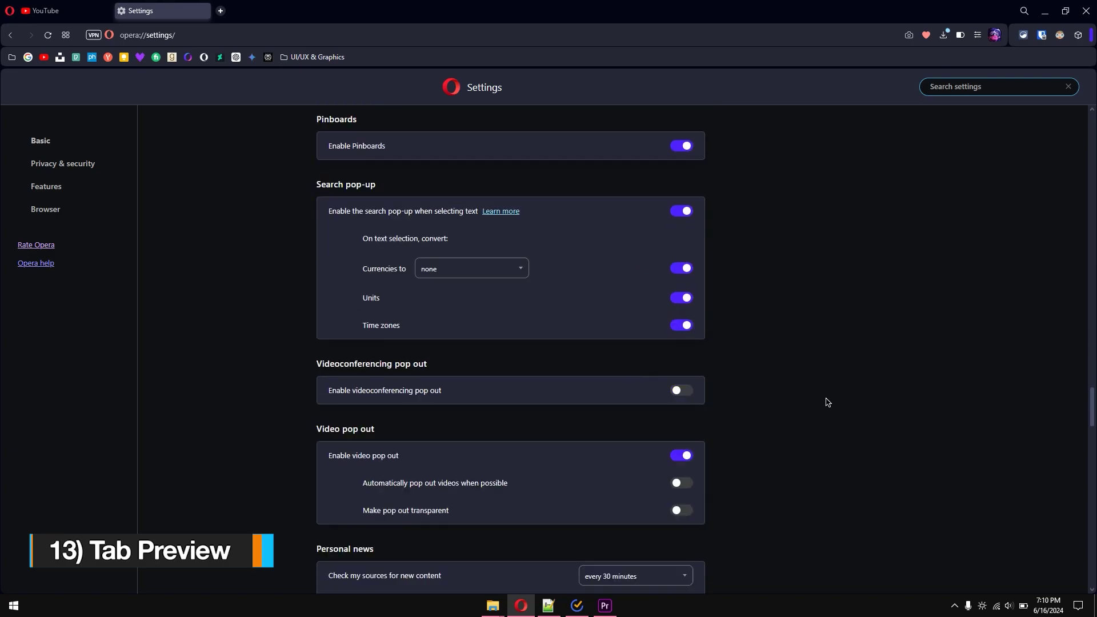
scroll(828, 404, "down", 10)
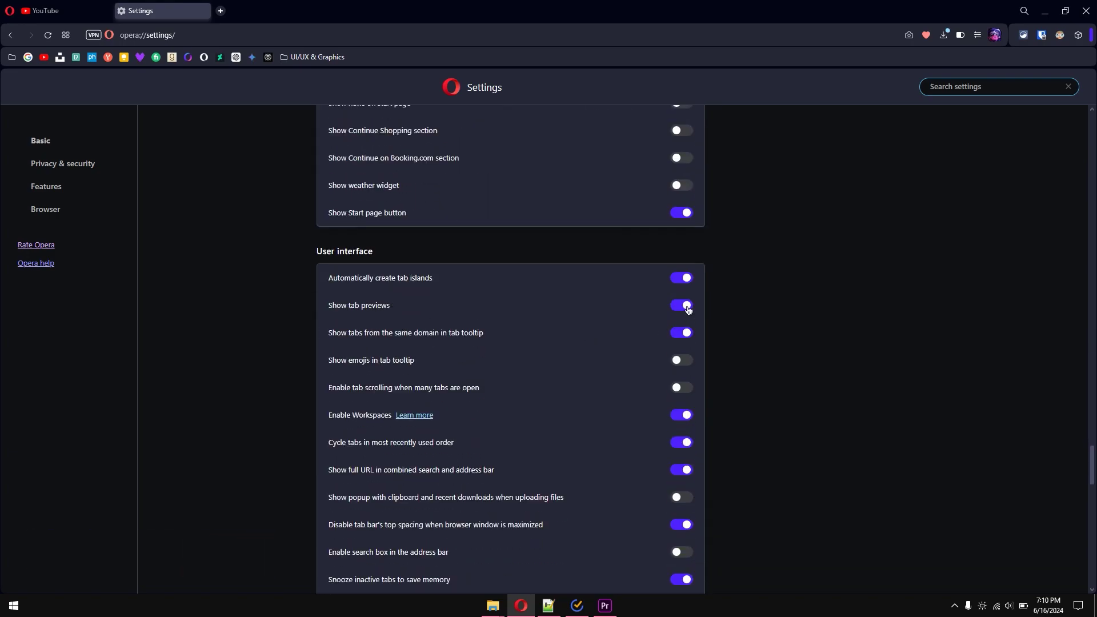
left_click(68, 7)
key("ctrl+Tab")
mouse_move(75, 18)
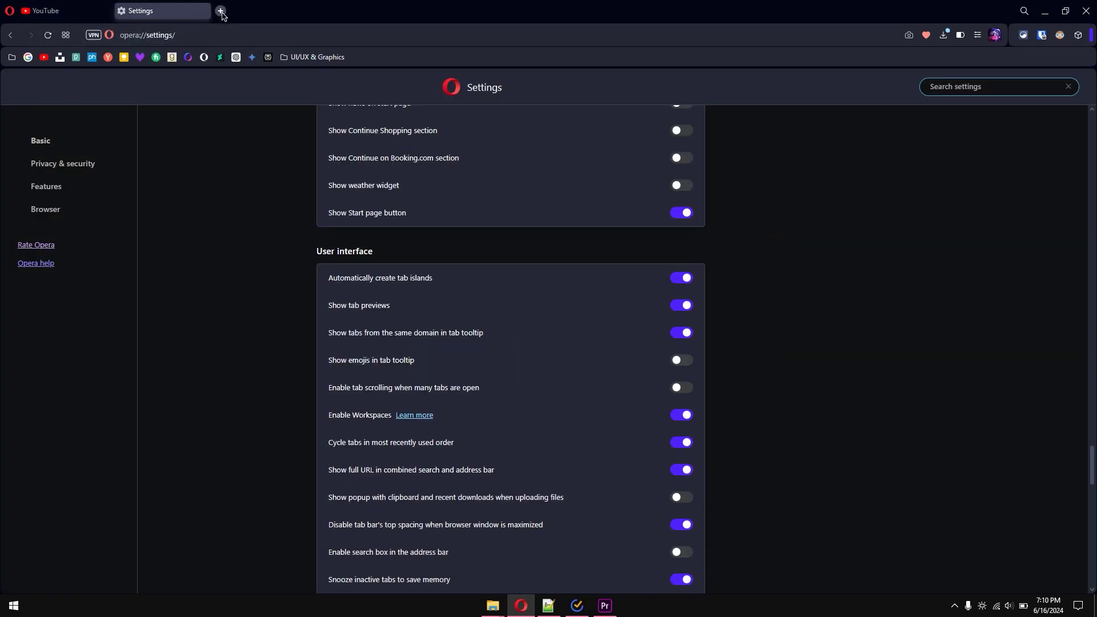
- Open the Pexels site in a new tab, then return to Settings and preview tabs
left_click(220, 11)
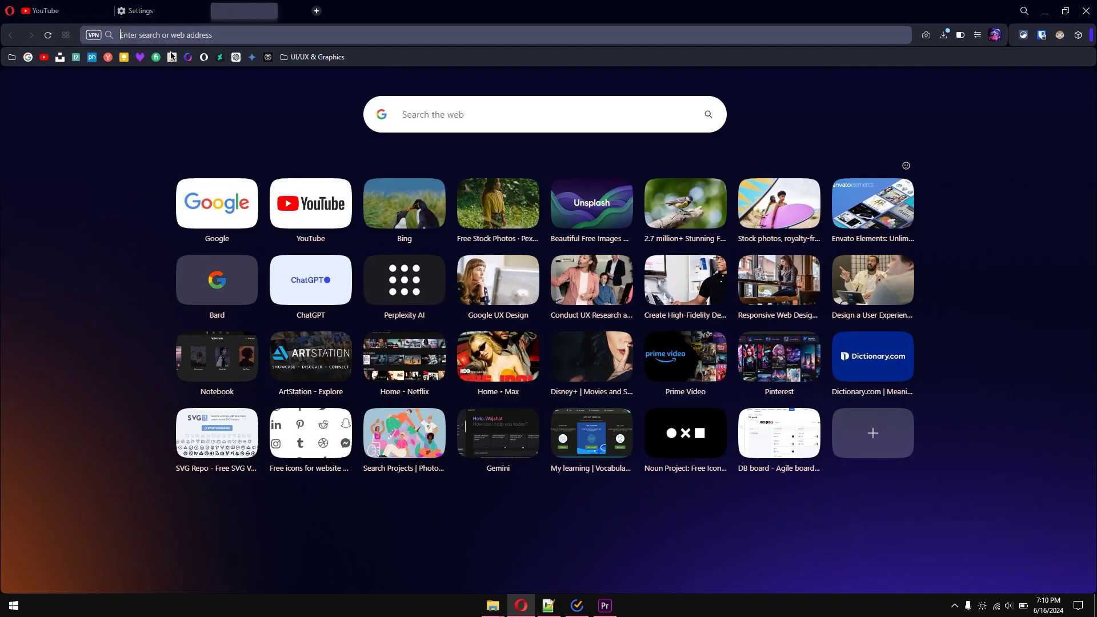
left_click(76, 57)
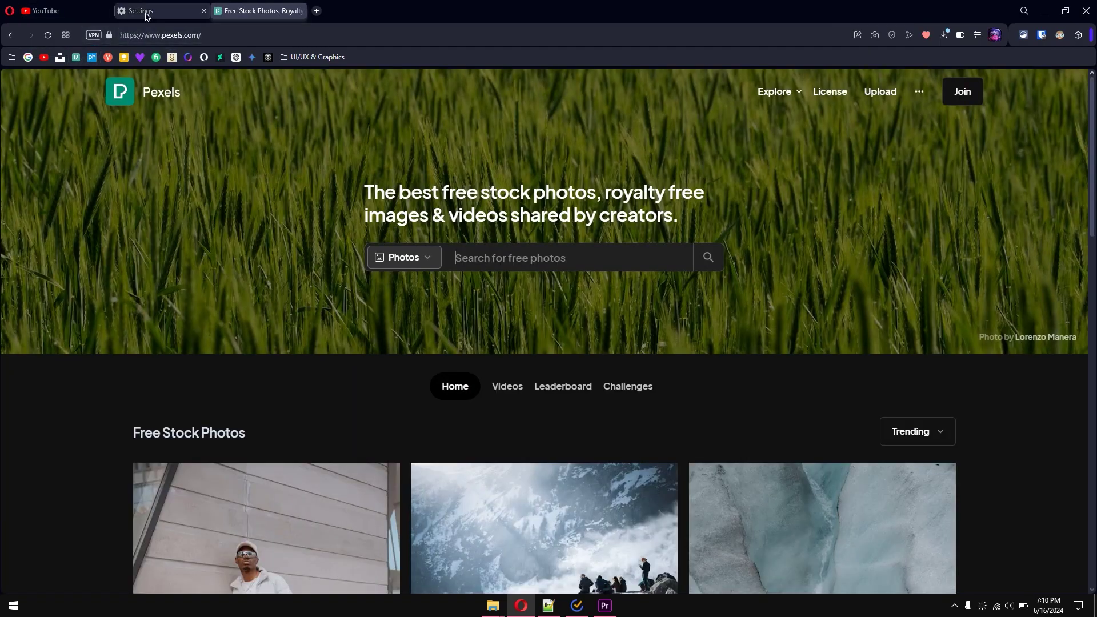
left_click(147, 16)
mouse_move(249, 13)
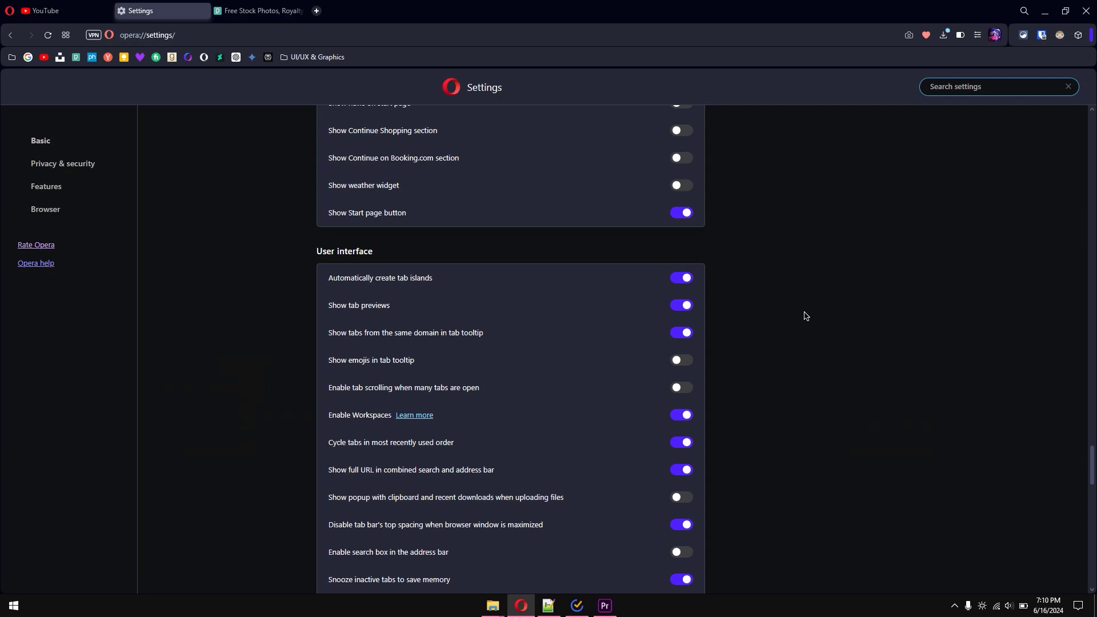
- Enable tab tooltip emojis, then tag Pexels with a fire and Settings and YouTube with hearts
left_click(684, 366)
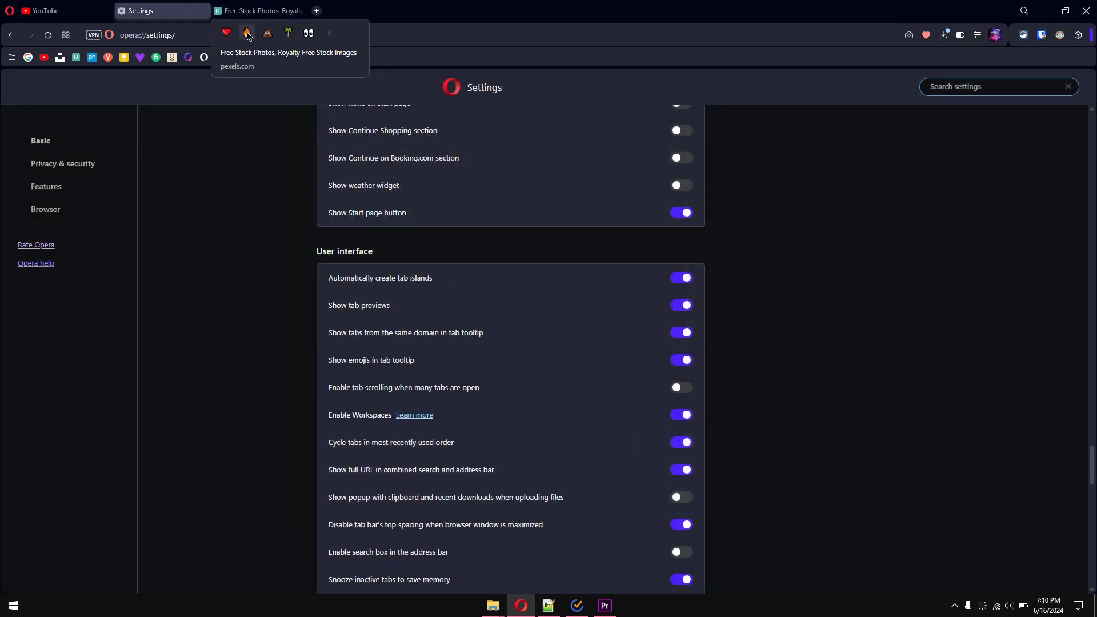
left_click(246, 32)
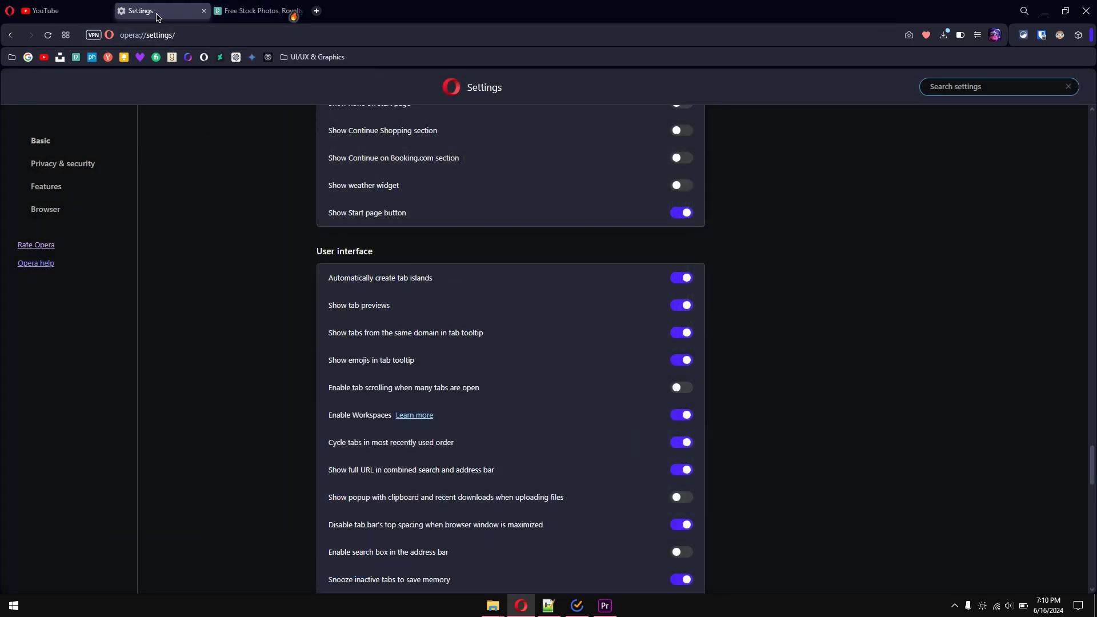
mouse_move(157, 17)
left_click(132, 34)
mouse_move(42, 11)
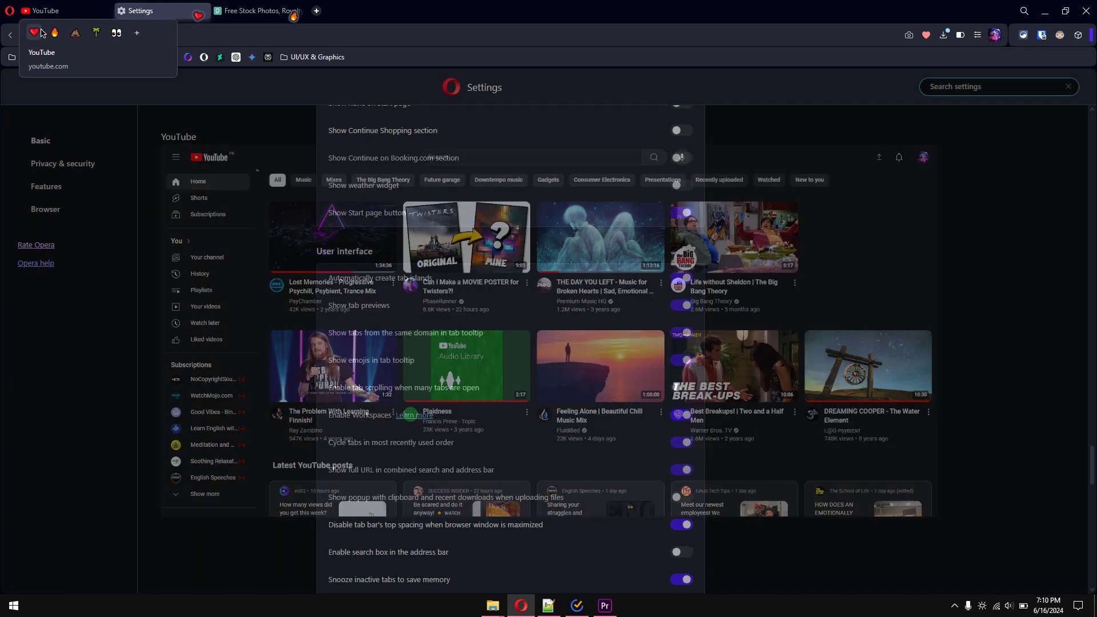
left_click(40, 32)
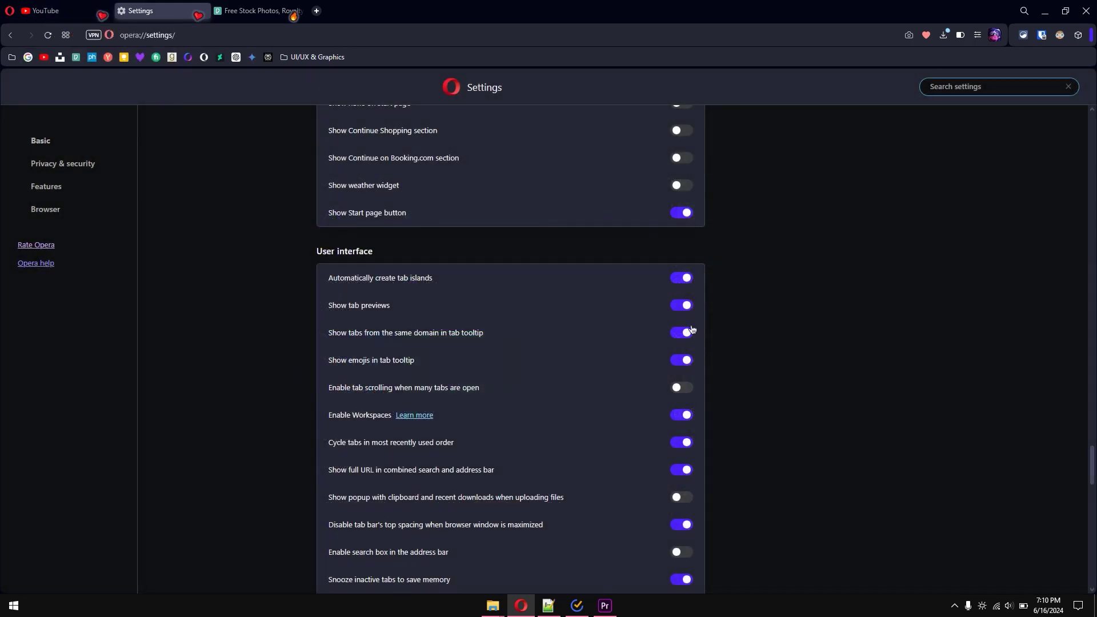